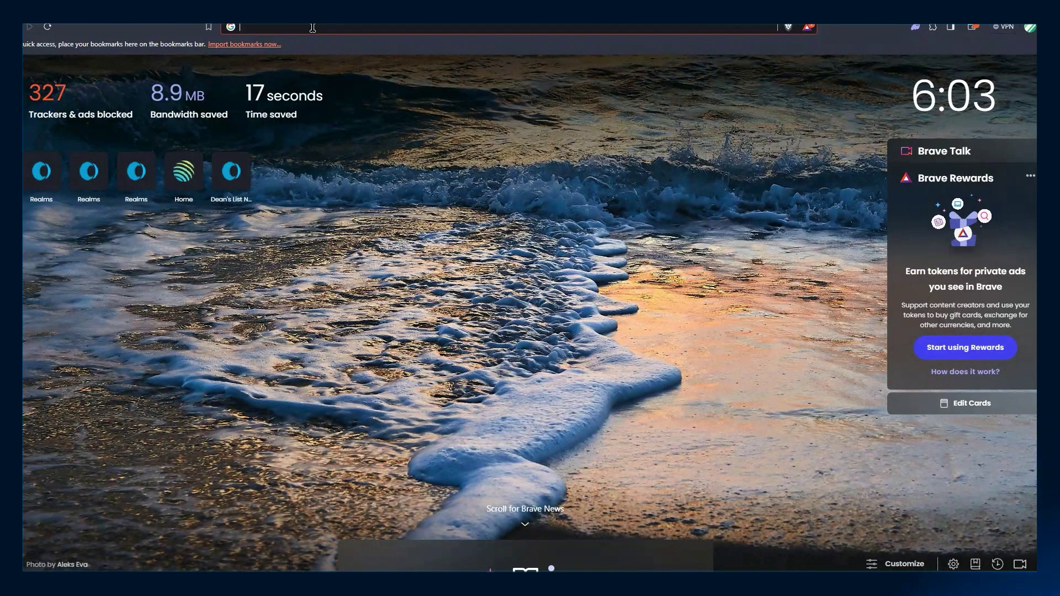
Step: Open squads.so in the browser and launch the Squads app from its home page
text(sq)
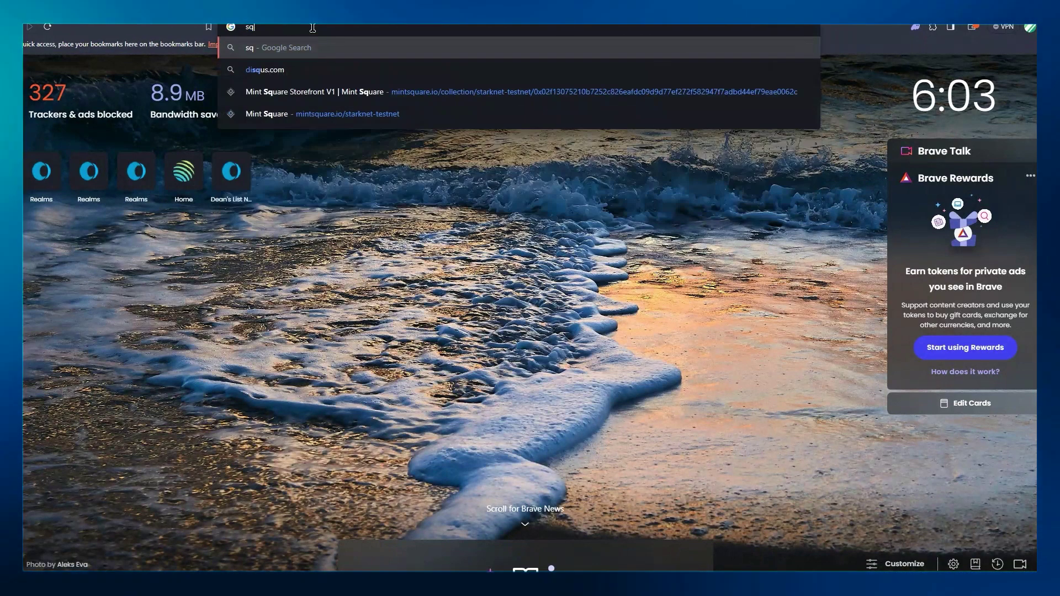
text(uads.so)
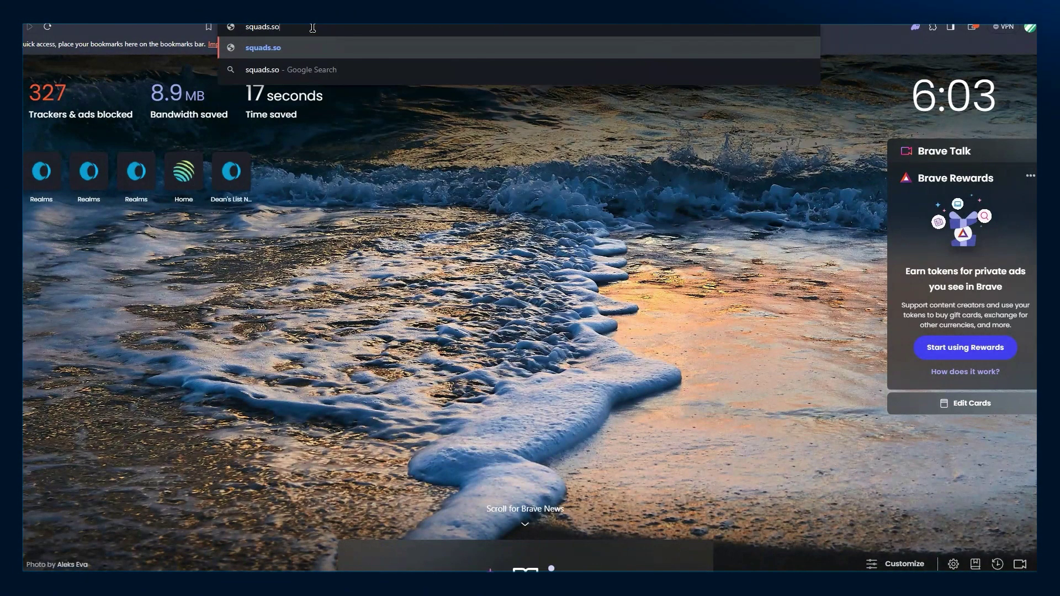
key(Return)
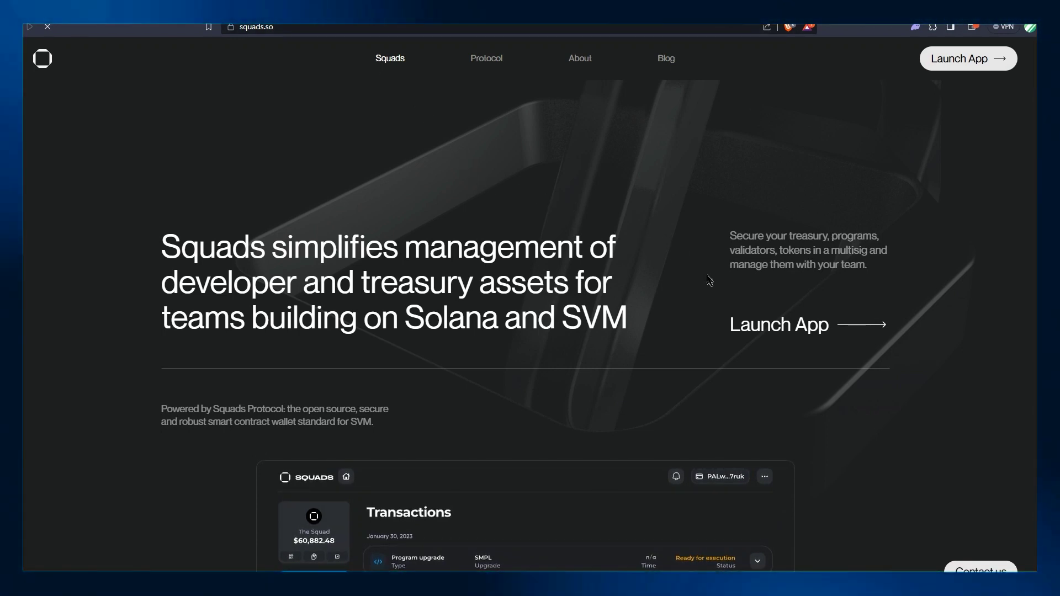
scroll(762, 314, down, 1)
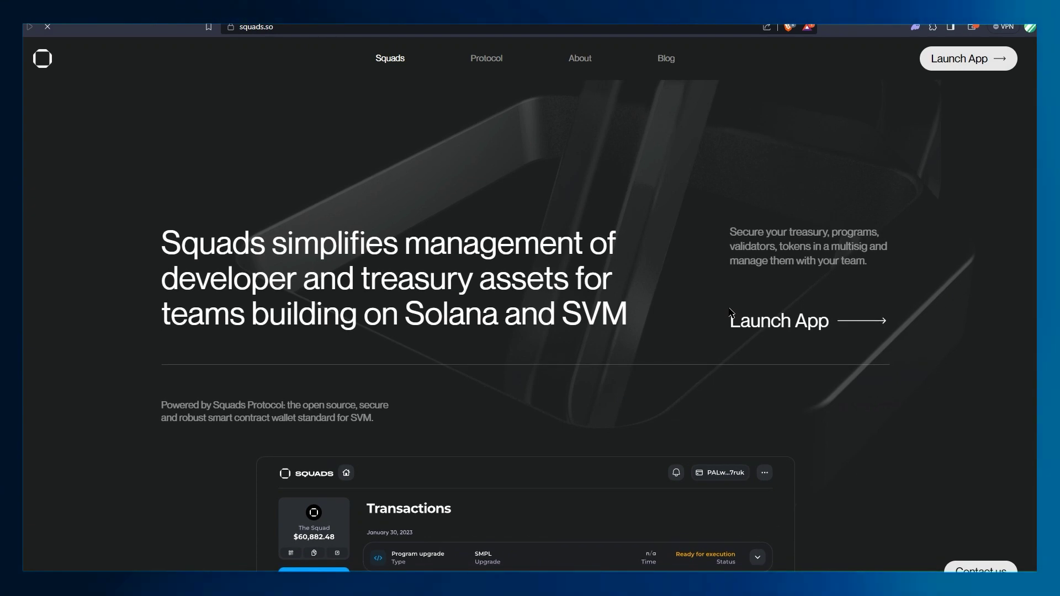
click(780, 327)
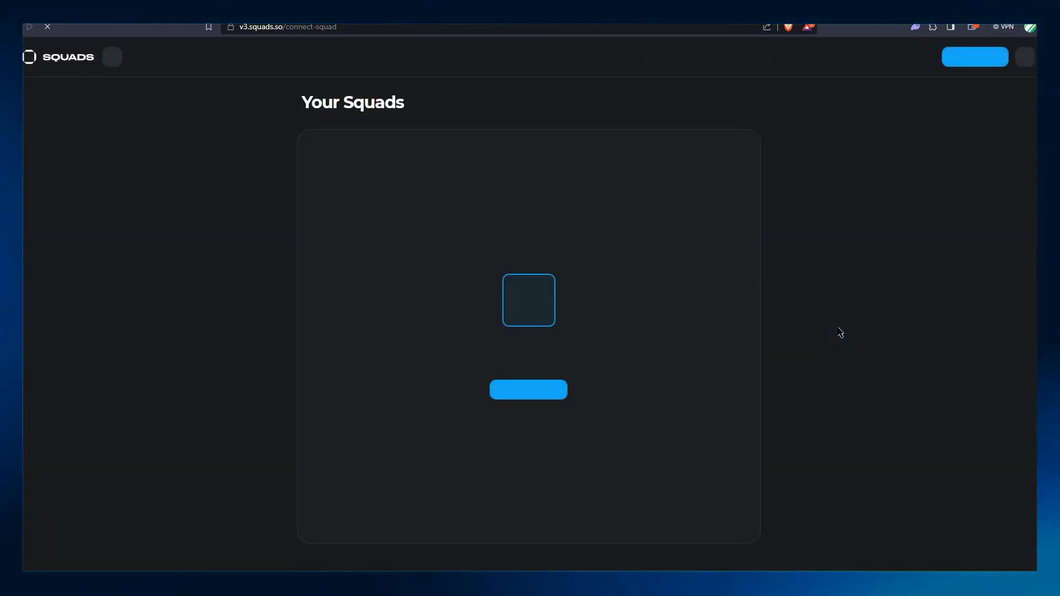
Step: Connect the Phantom wallet to the Squads app and approve the connection request
click(547, 394)
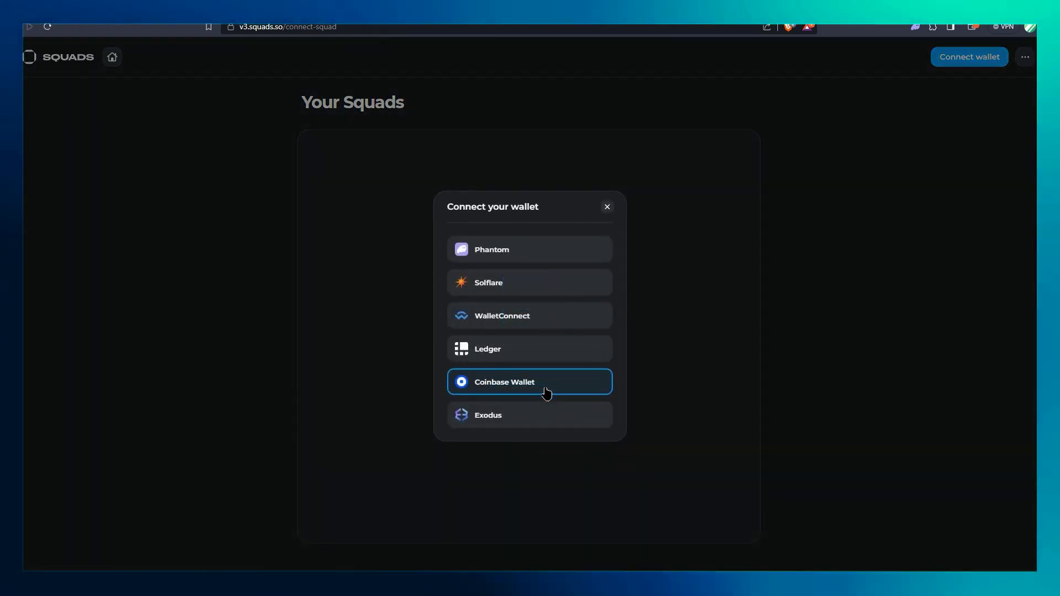
click(541, 252)
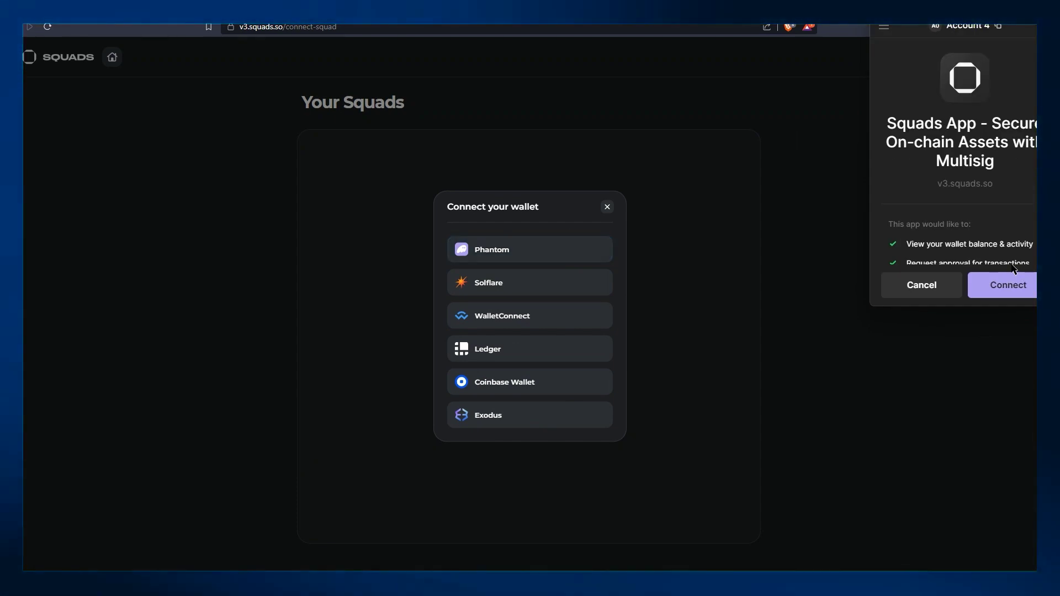
click(1005, 285)
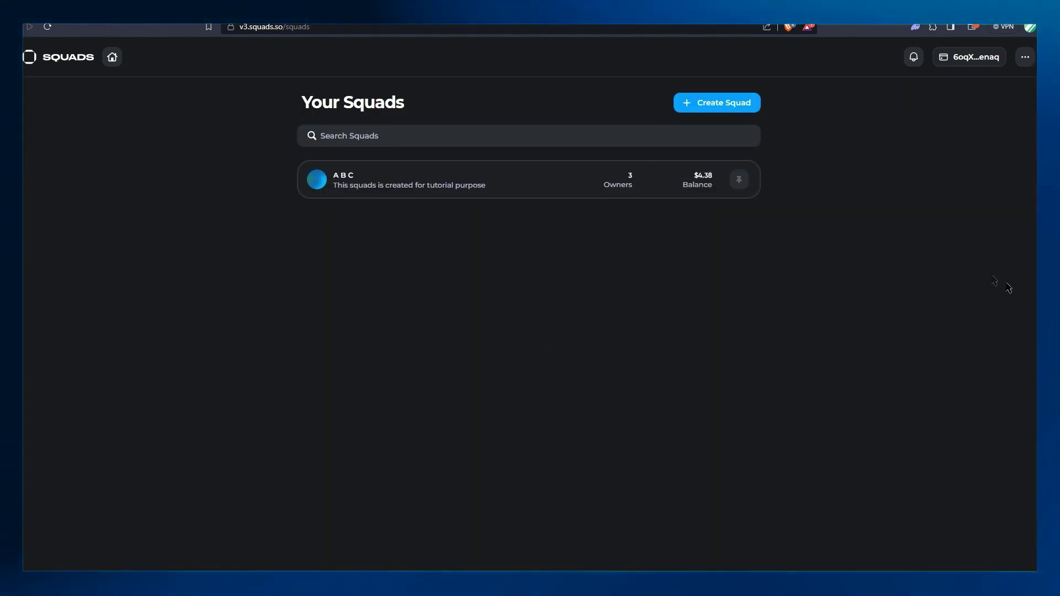
Step: Open the A B C squad and launch the Realms app from its available apps, accepting the security information
click(545, 187)
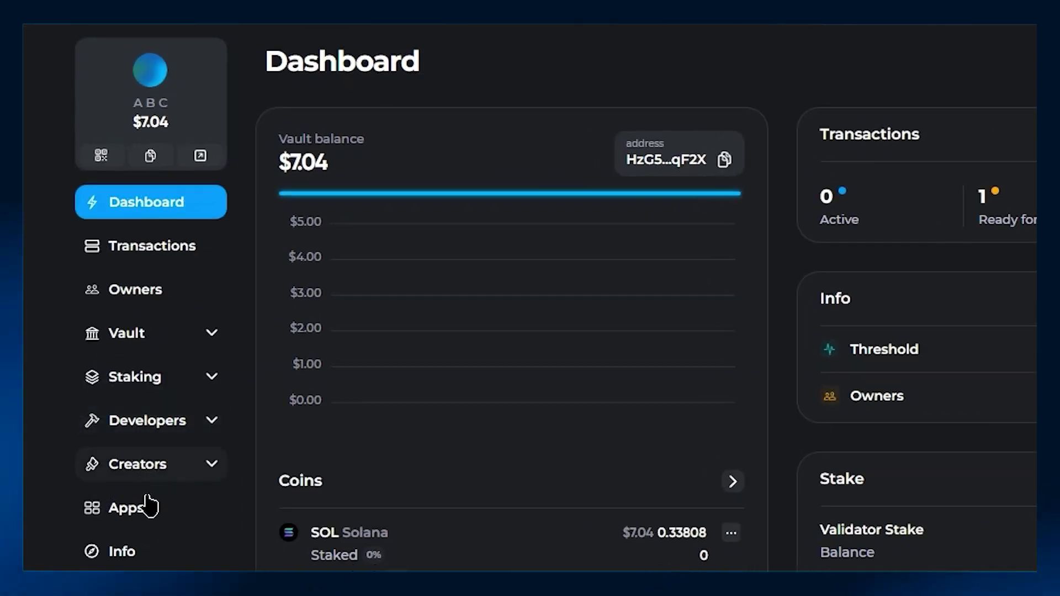
click(148, 521)
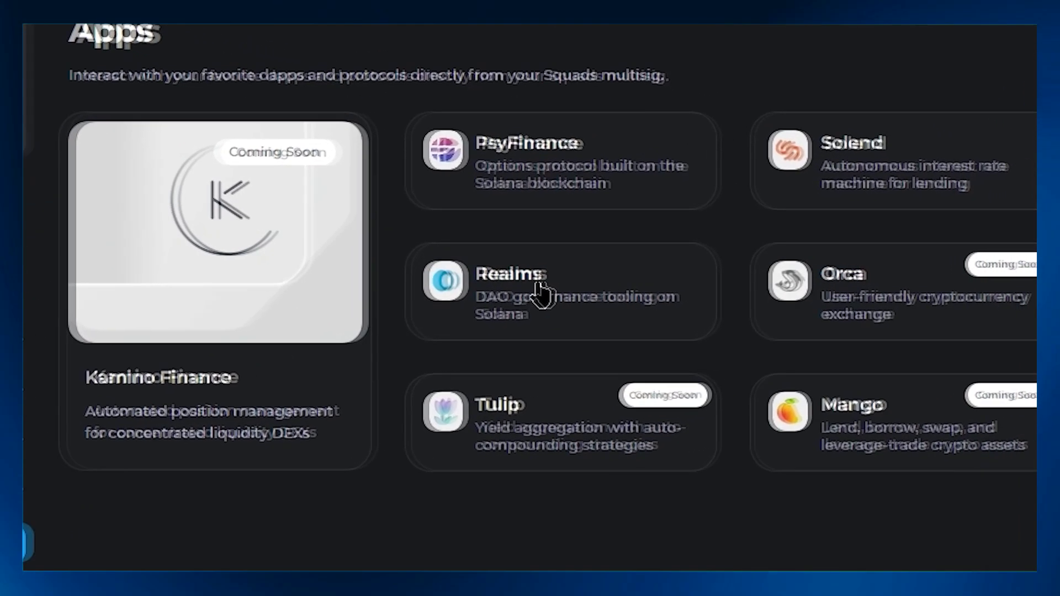
click(536, 293)
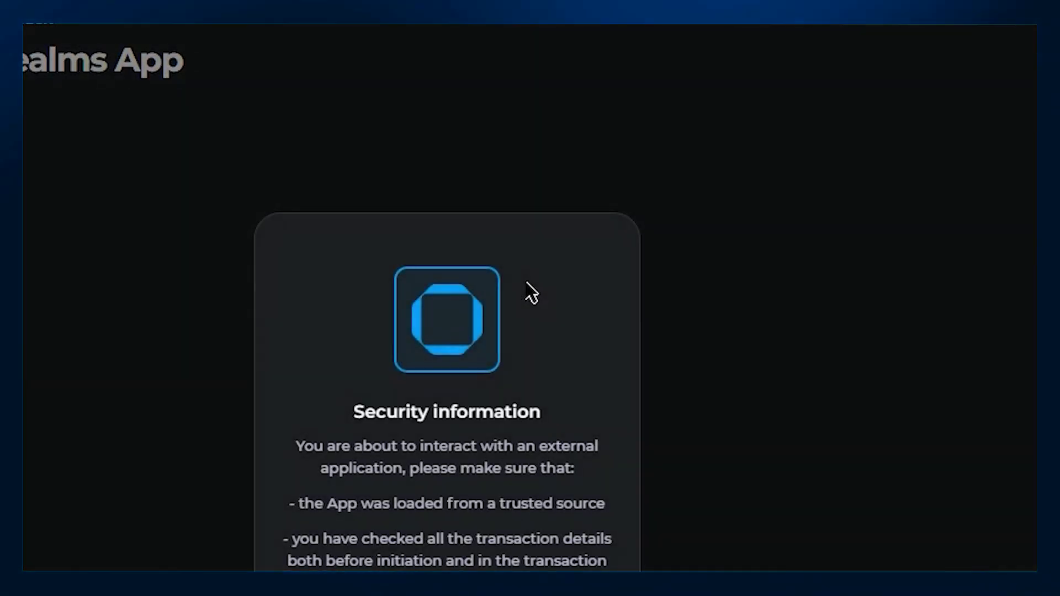
click(452, 488)
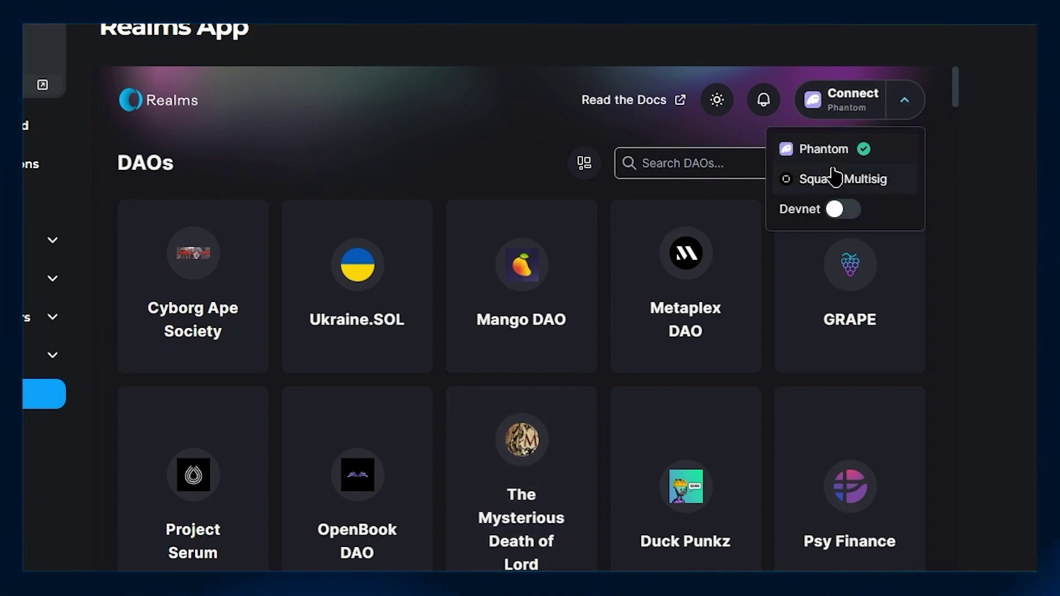
Step: Connect Realms using the Squads Multisig wallet, and open the ABC DAO-squads DAO by searching for ABC
click(836, 178)
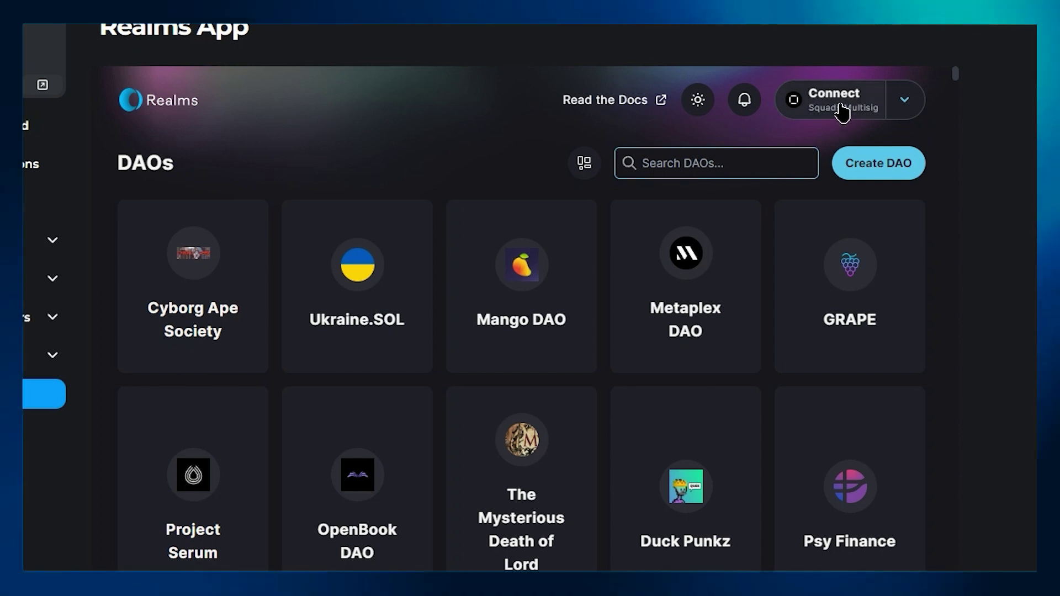
click(844, 108)
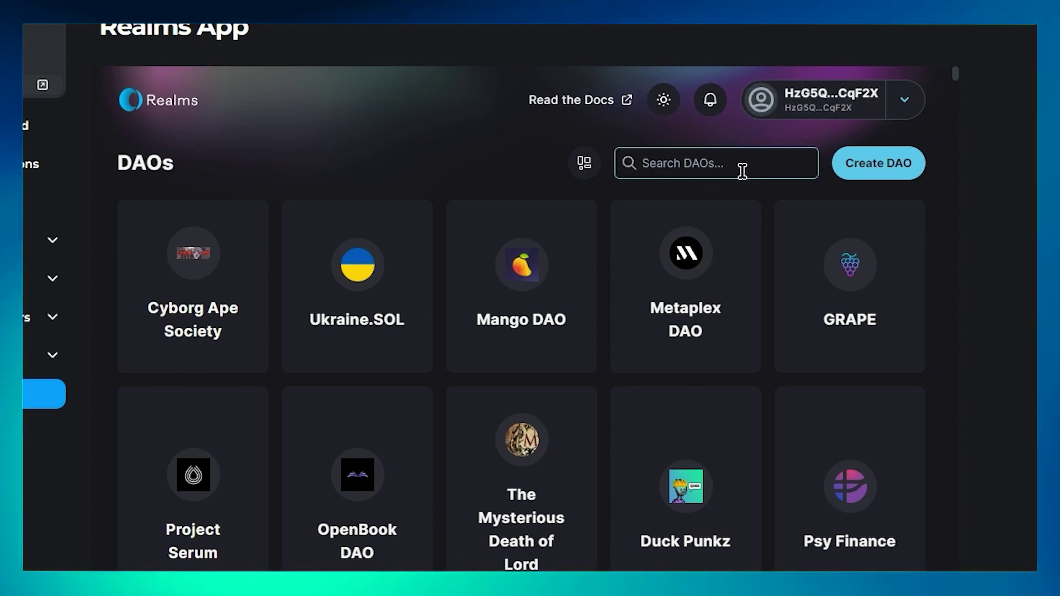
click(741, 171)
text(ABC)
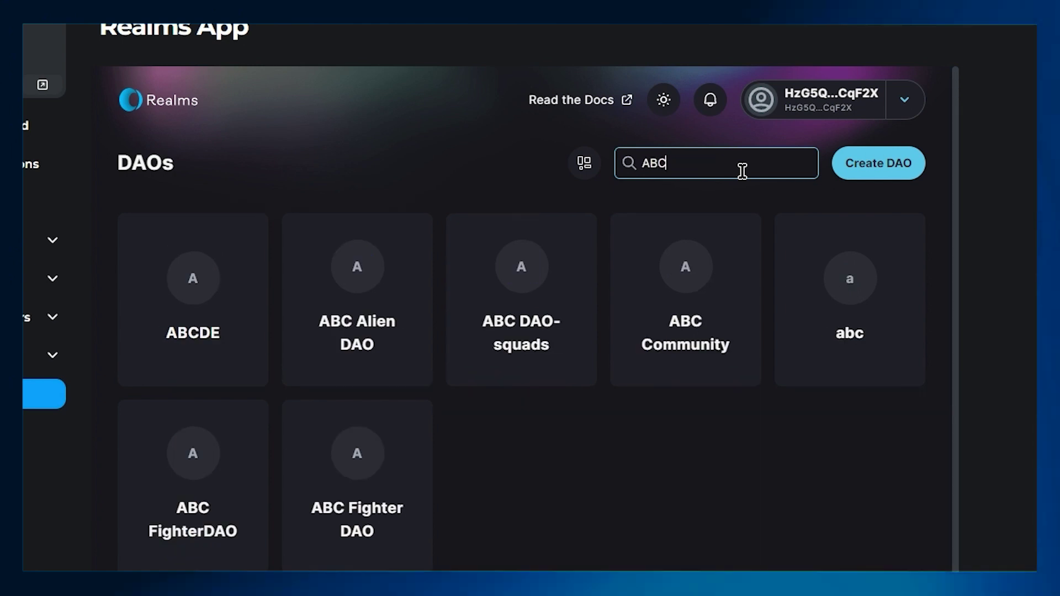
click(516, 326)
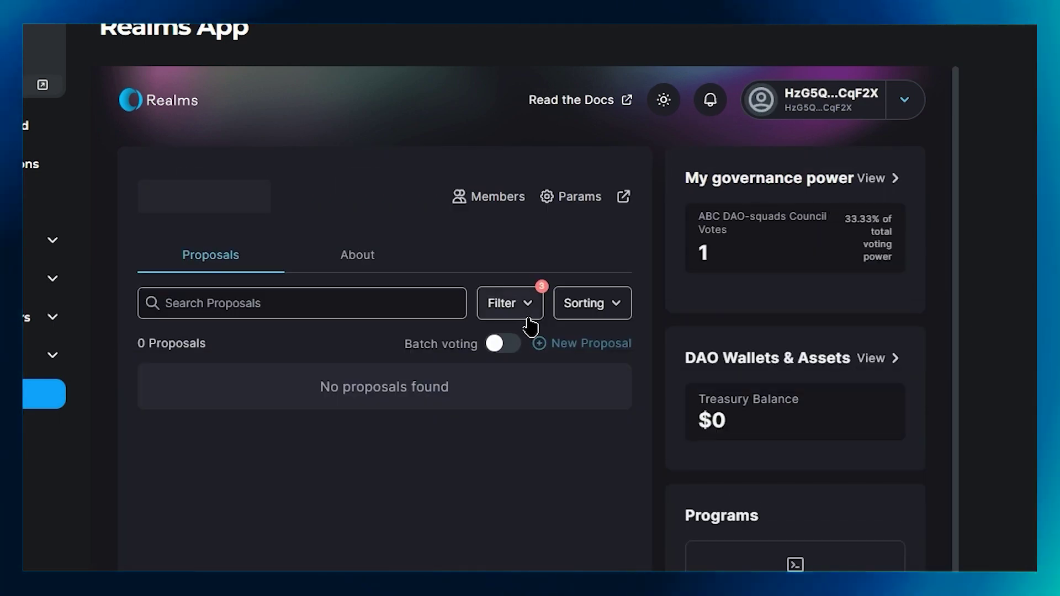
Step: View the details of my governance power in ABC DAO-squads and return to the DAO's main page
click(874, 179)
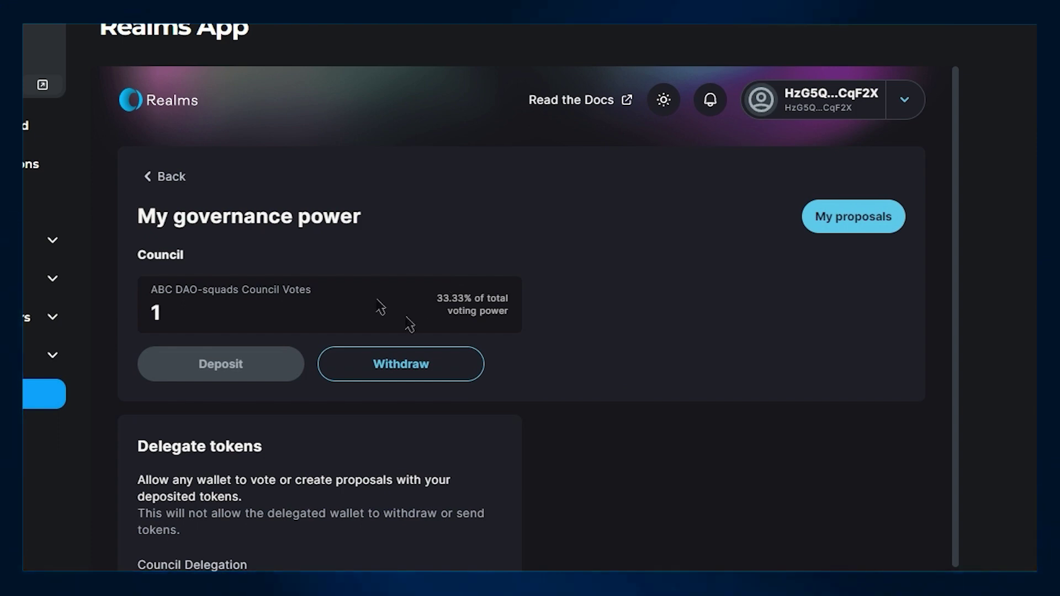
click(161, 178)
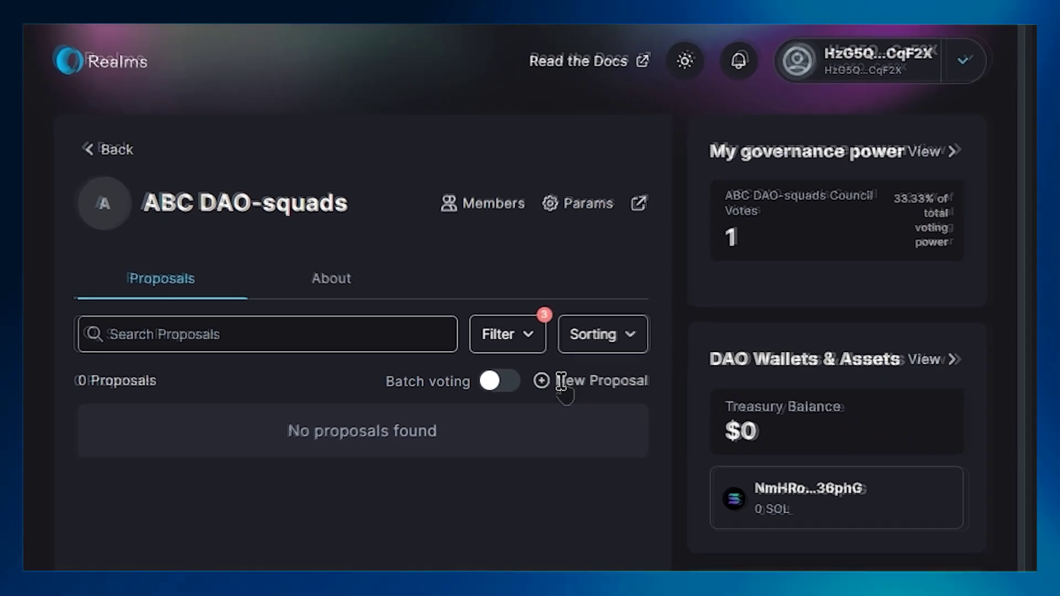
Step: Start a new proposal in ABC DAO-squads and title it "Mint tokens"
click(560, 381)
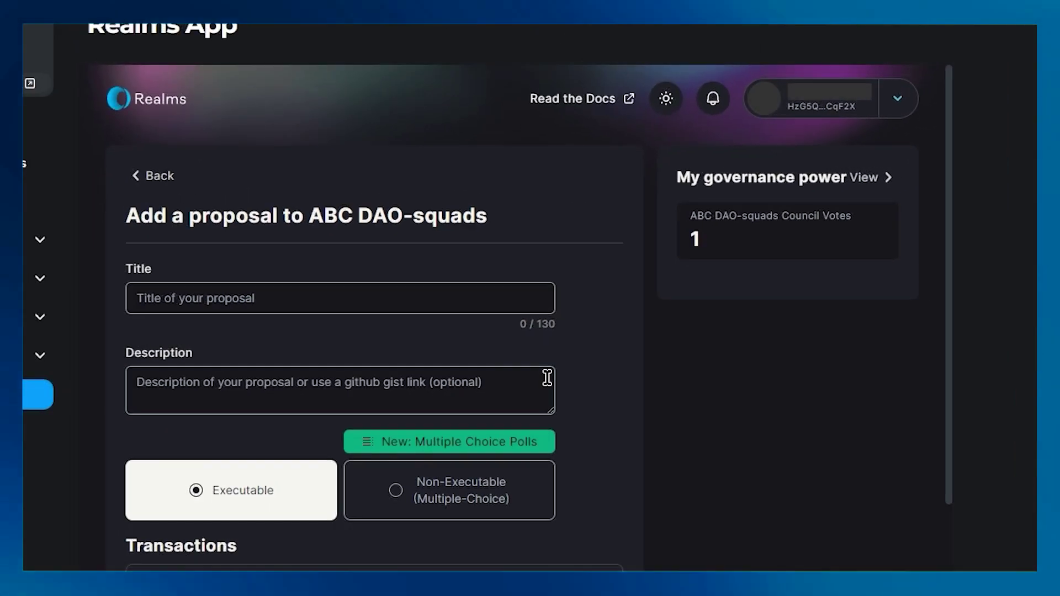
scroll(444, 303, down, 3)
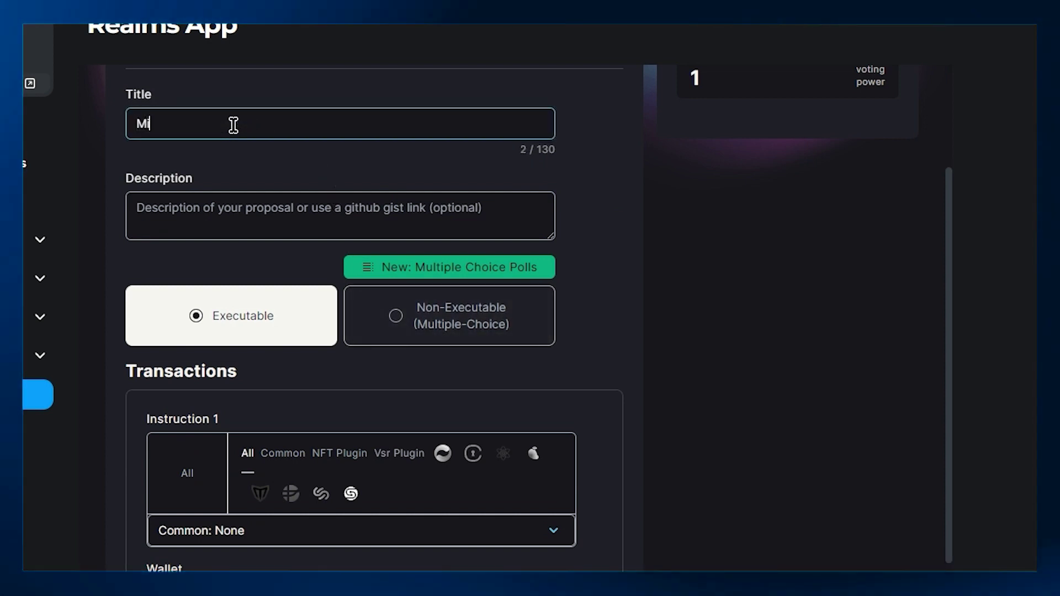
text(nt tokens)
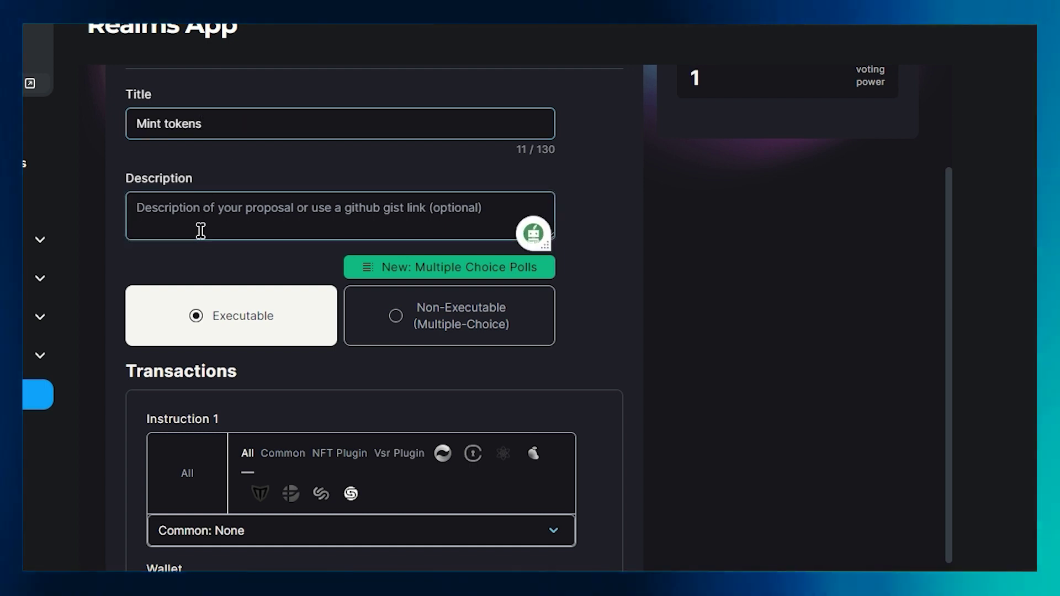
Step: Enter the proposal description "This DAO is to mint governance tokens into the squads controlled wallet"
text(D)
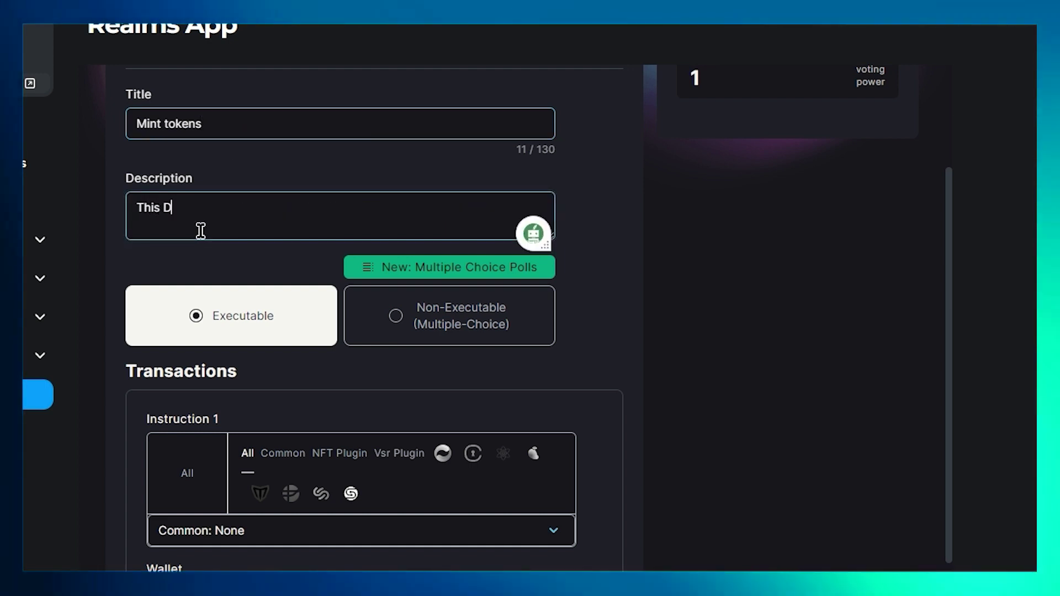
text(AO is to)
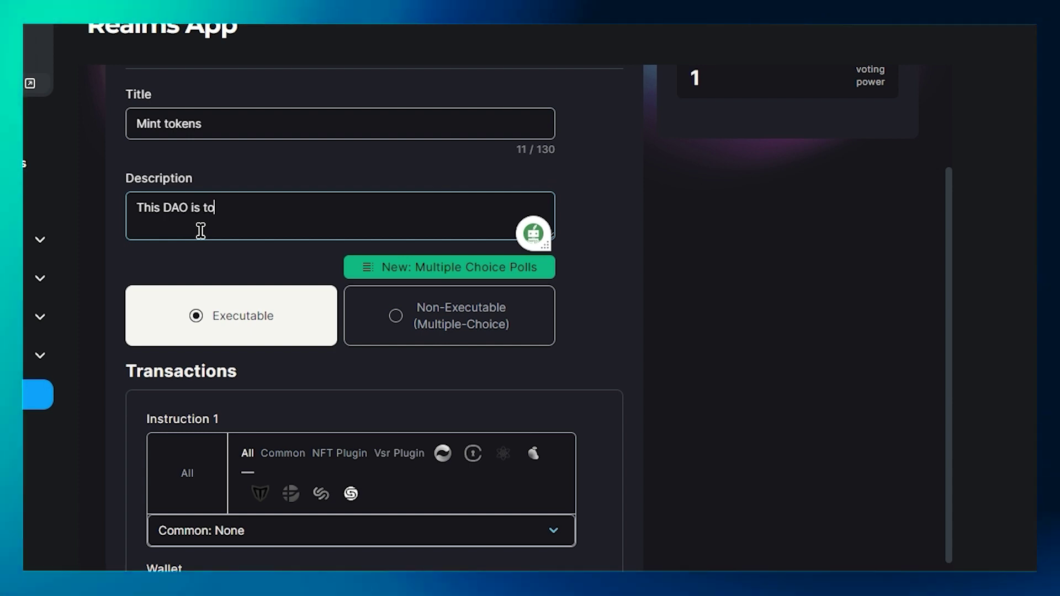
text( mint governanc)
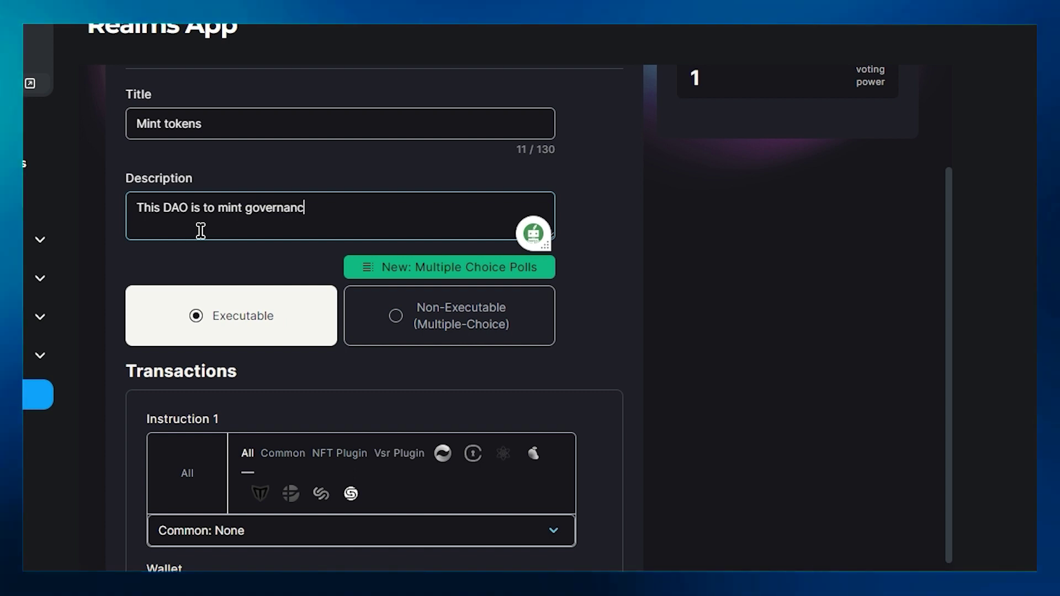
text(e tokens)
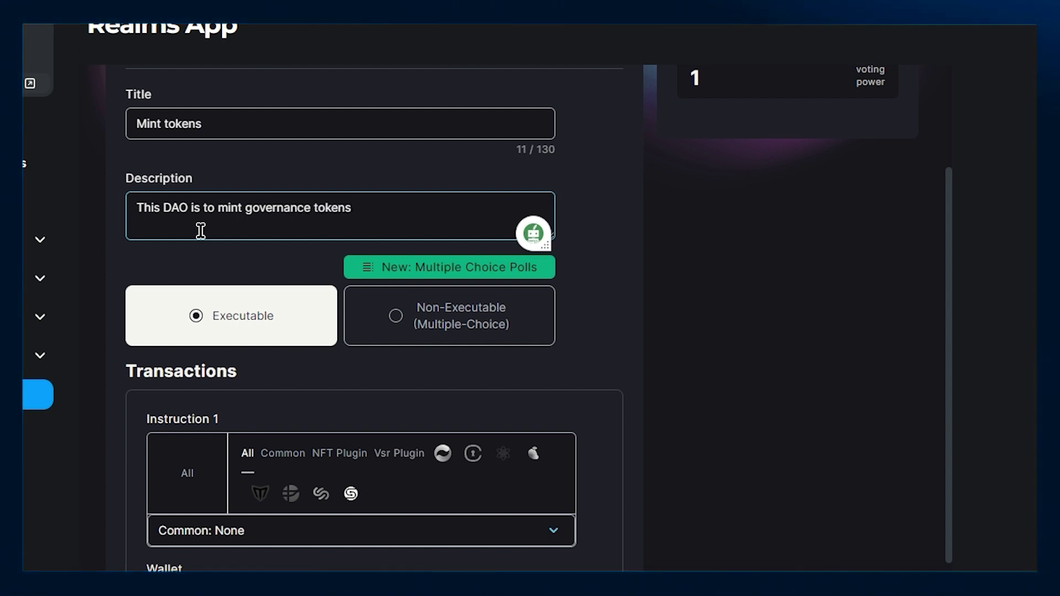
text( into )
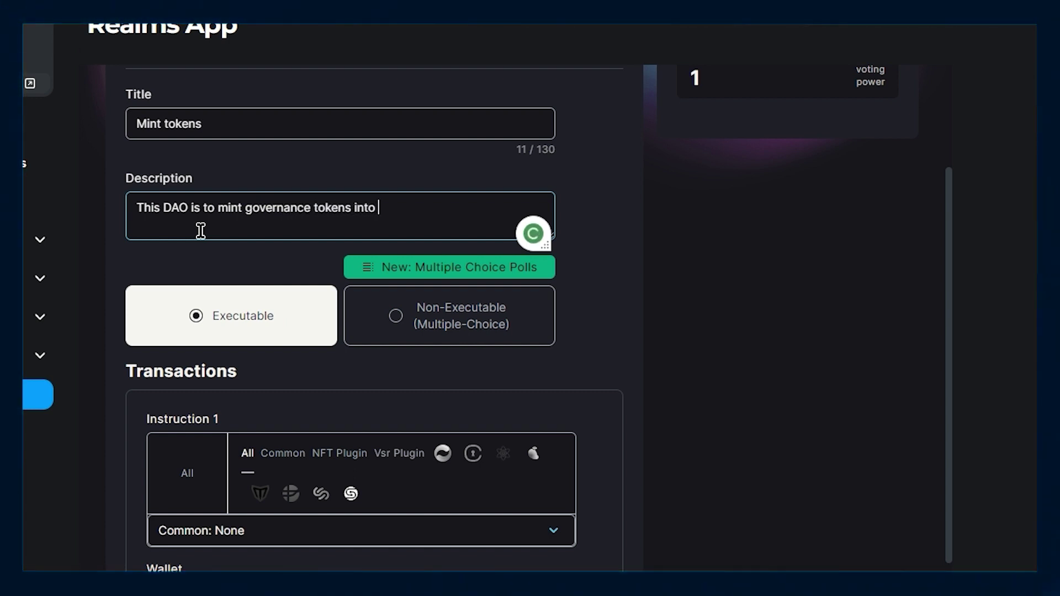
text(the)
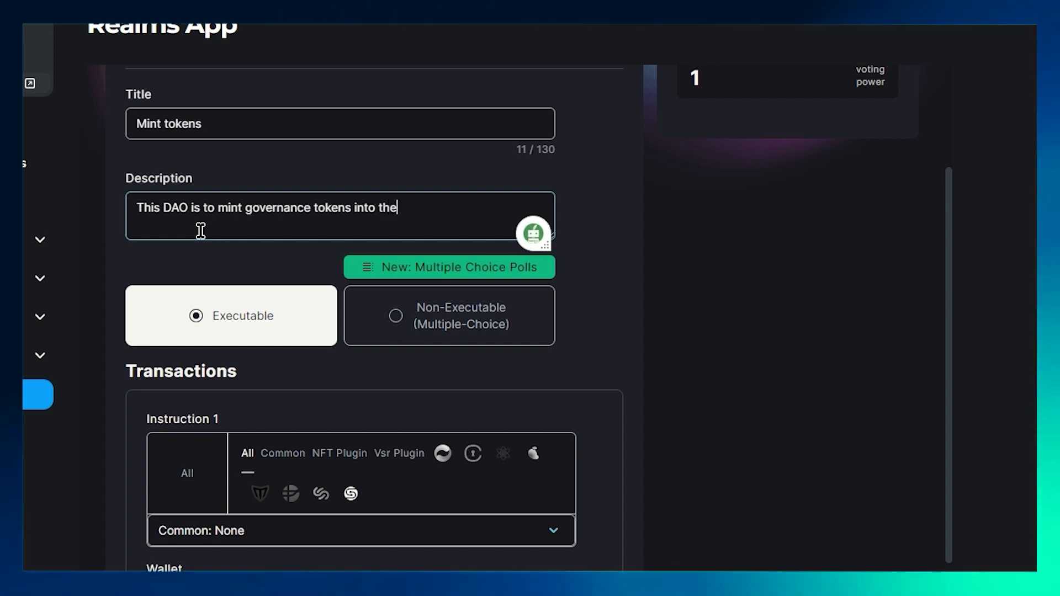
text( squad)
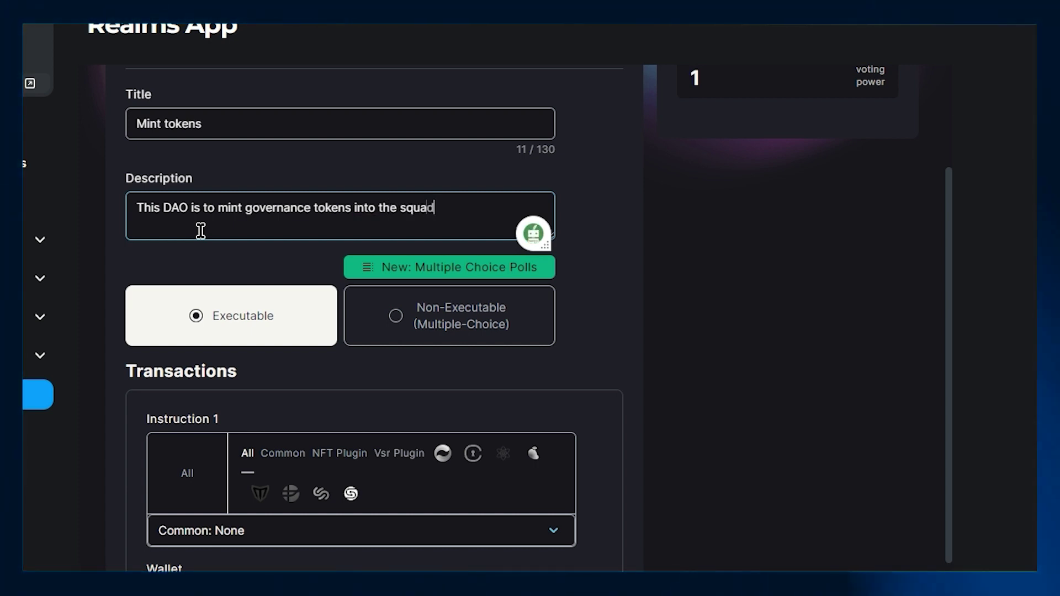
text(s contr)
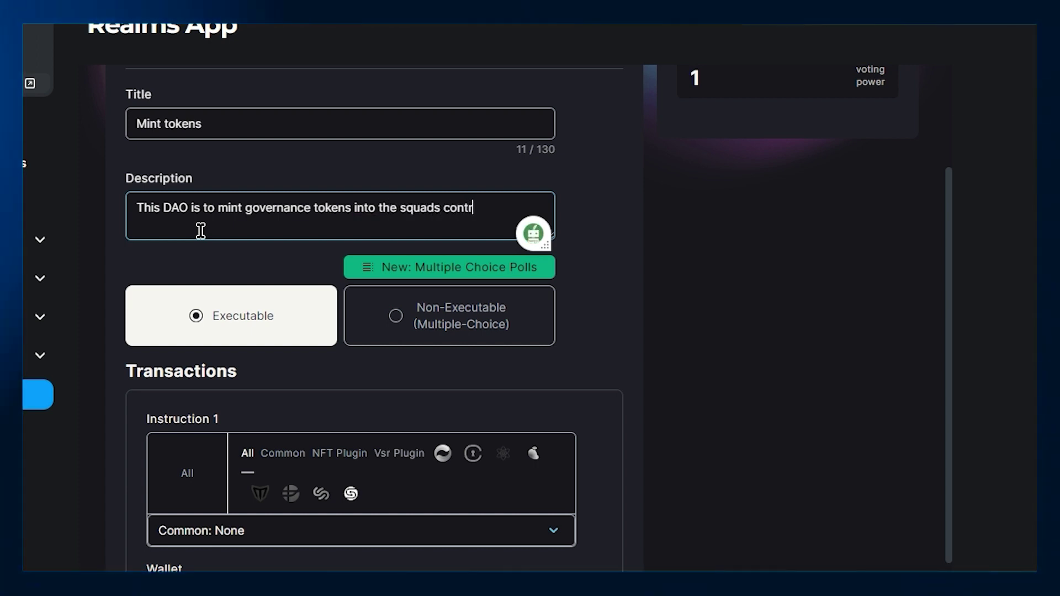
text(olled wallet)
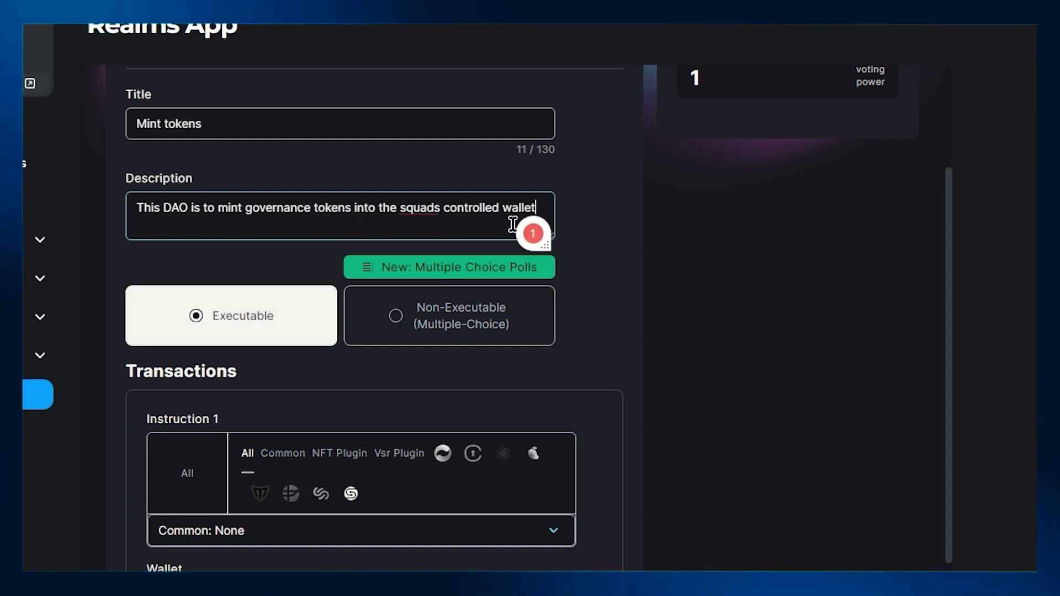
mouse_move(531, 242)
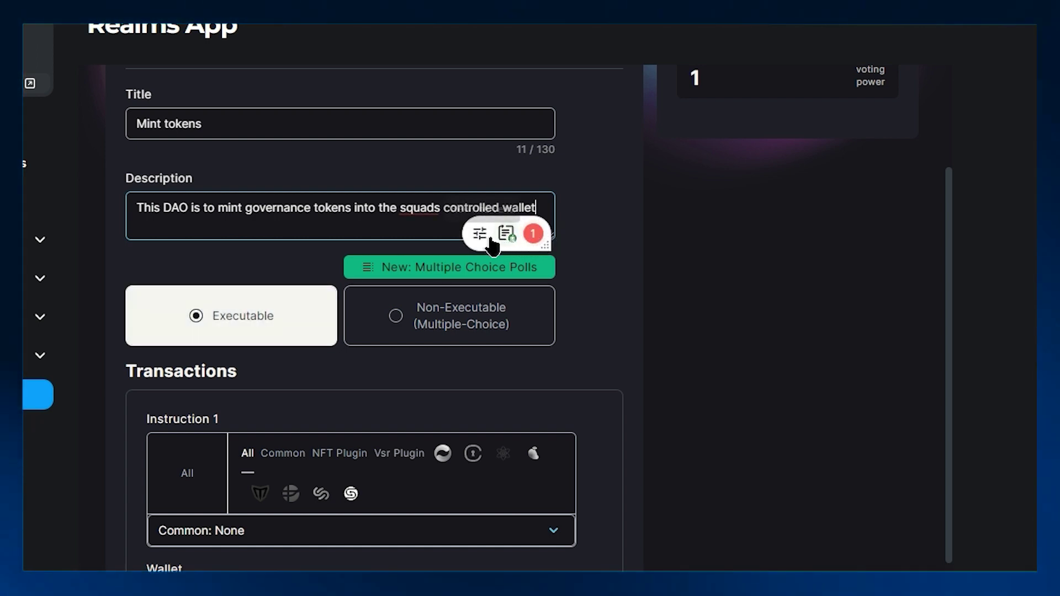
Step: Set Instruction 1 of the proposal to Common: Mint Tokens and choose the Community Token Mint as its mint
scroll(239, 316, down, 2)
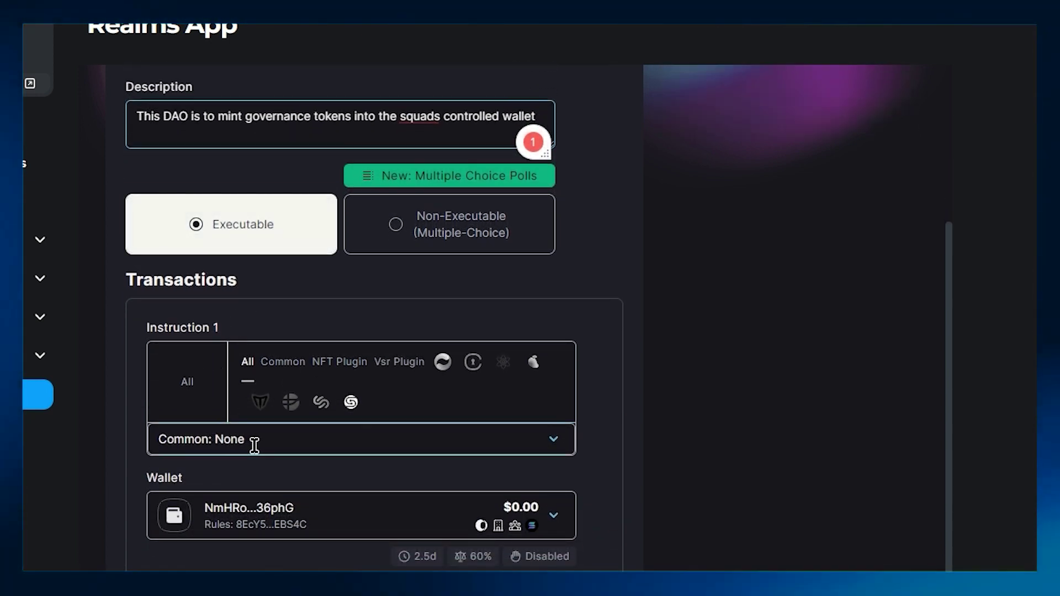
triple_click(566, 446)
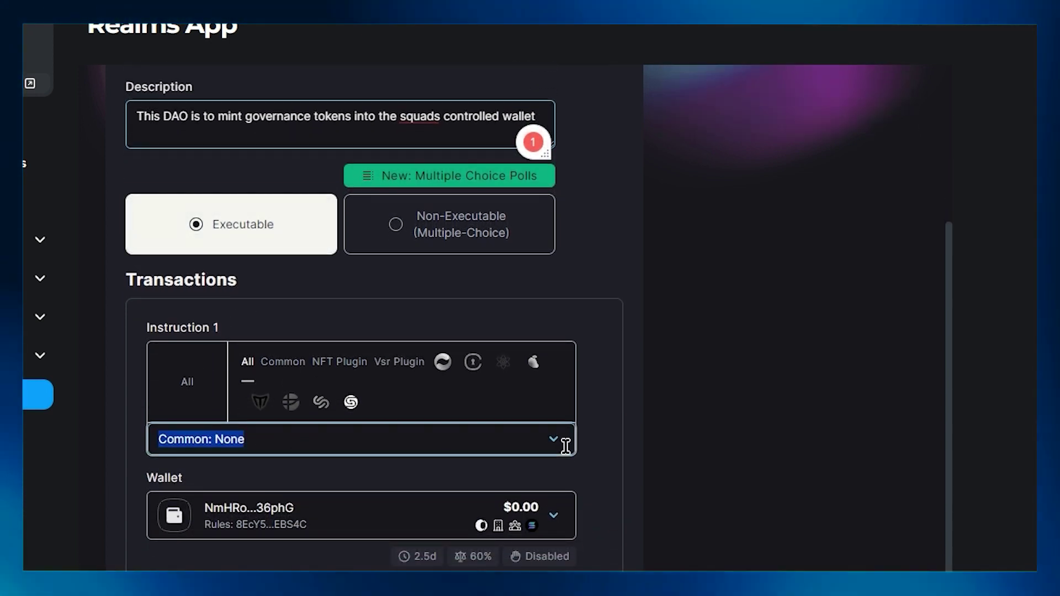
click(566, 445)
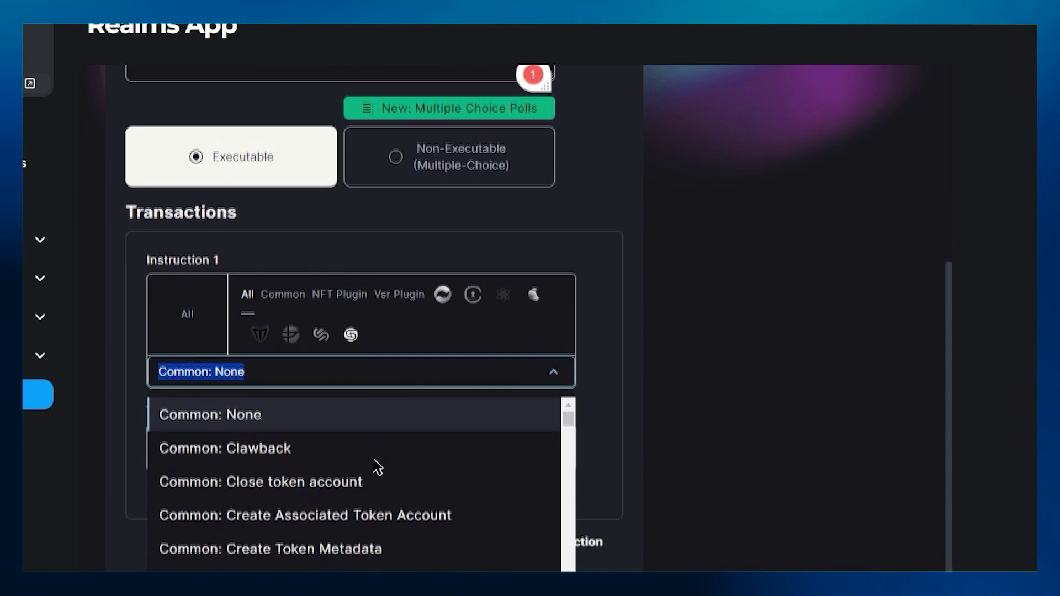
scroll(377, 466, down, 3)
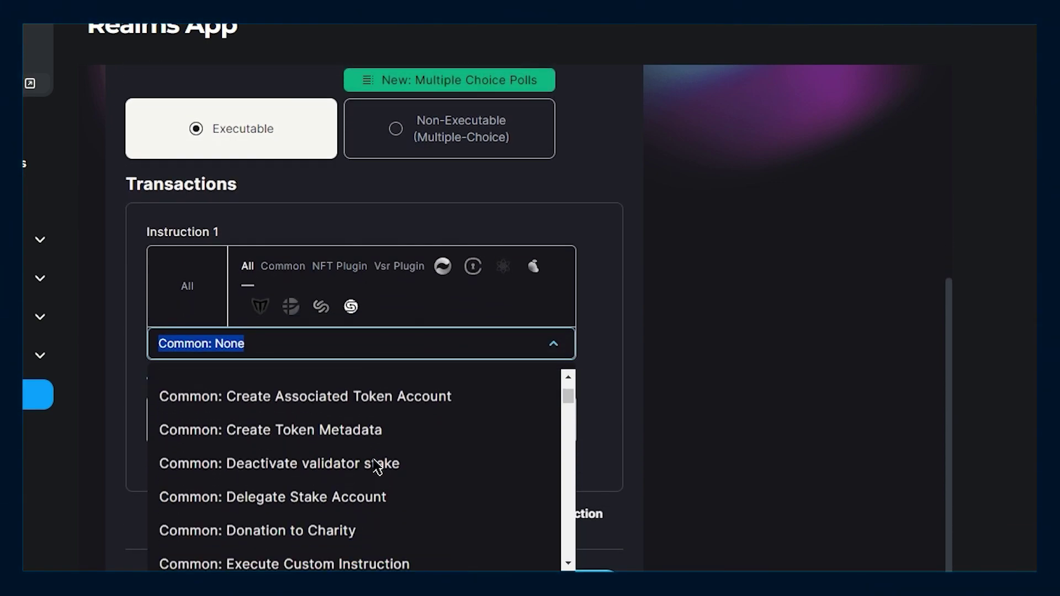
scroll(377, 467, down, 3)
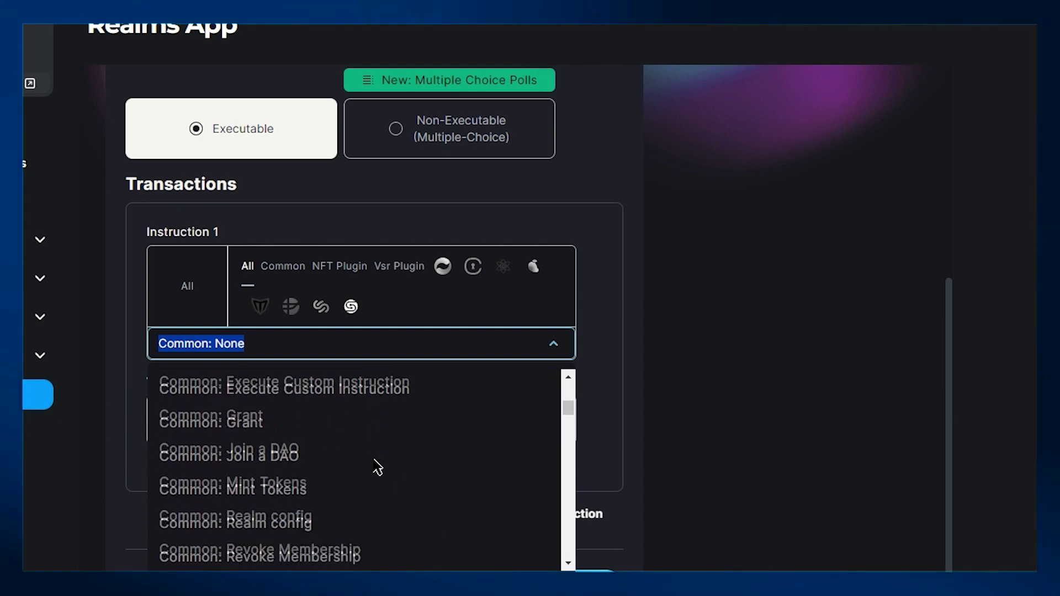
click(283, 488)
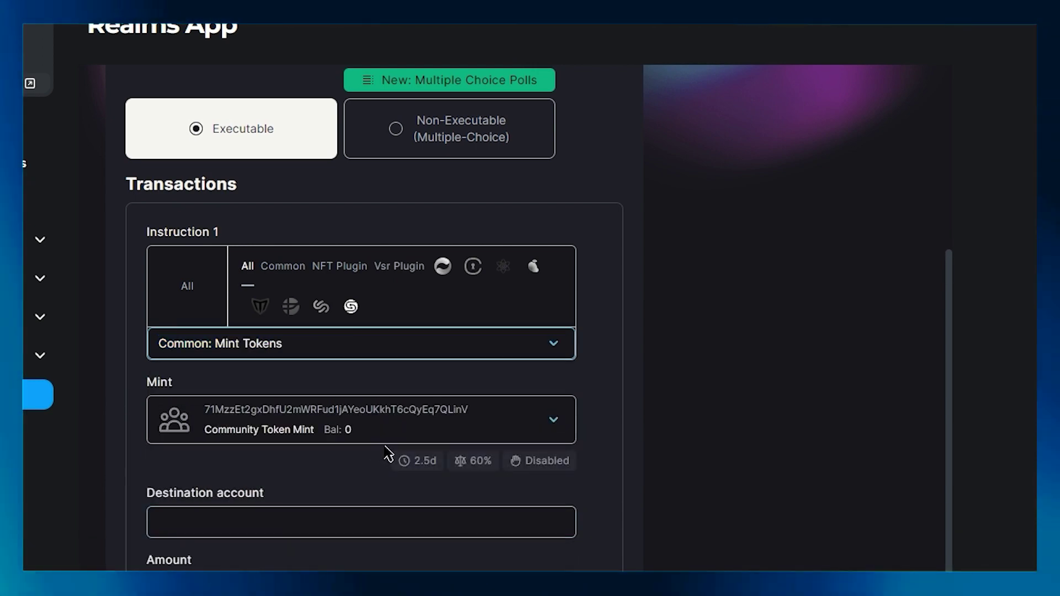
click(489, 434)
click(312, 496)
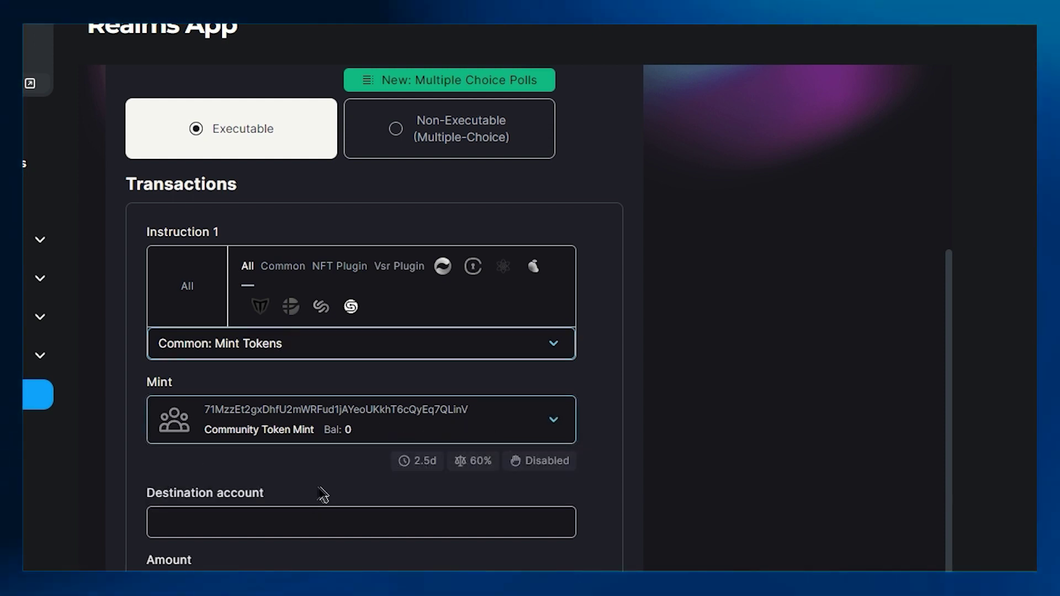
Step: Copy the Squad's receiving address and paste it as the destination account of the mint instruction
scroll(267, 499, down, 2)
click(267, 465)
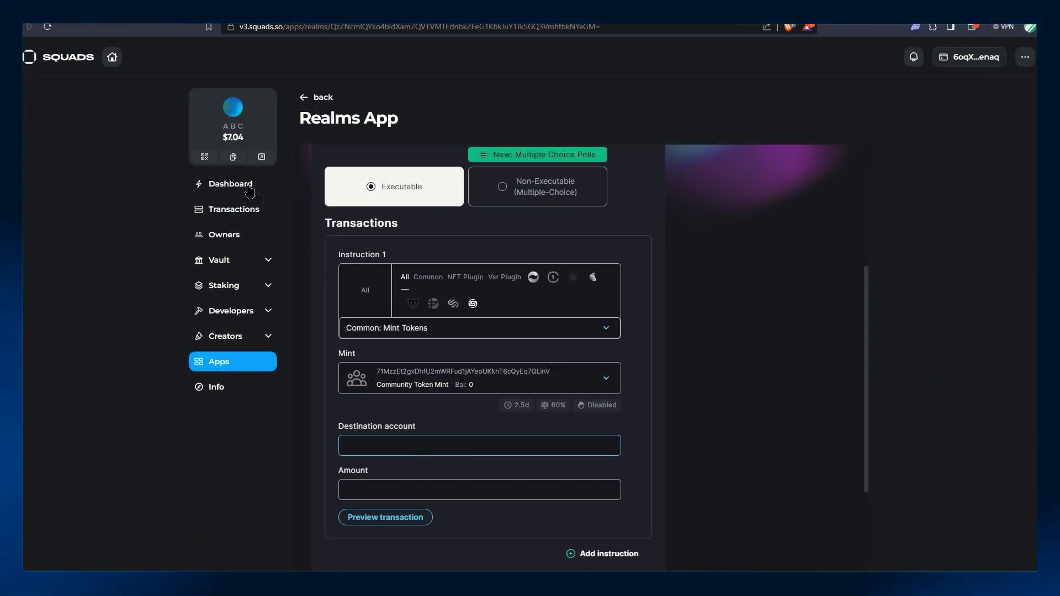
click(208, 157)
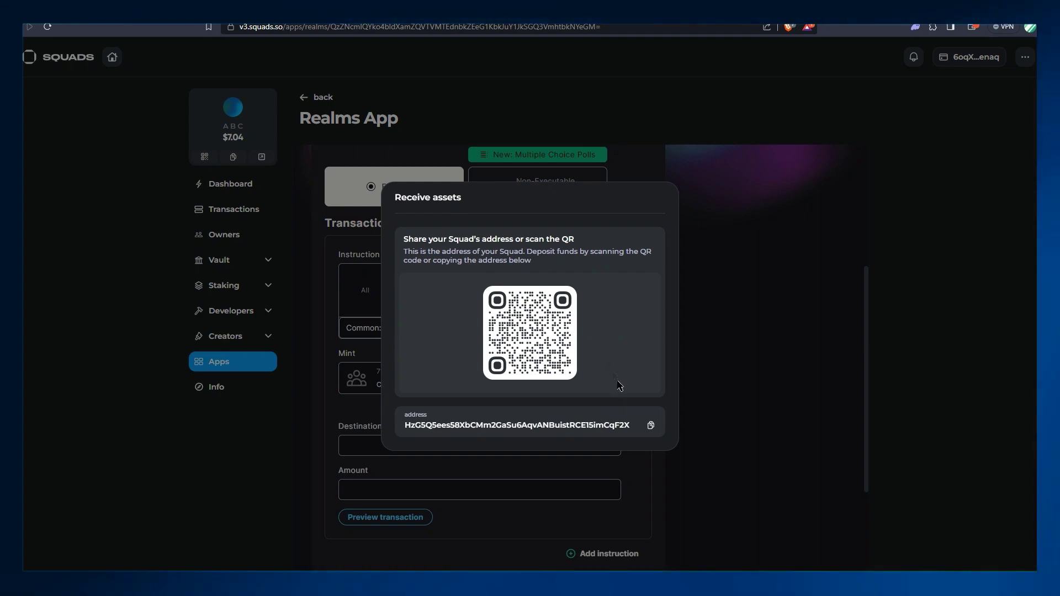
click(650, 426)
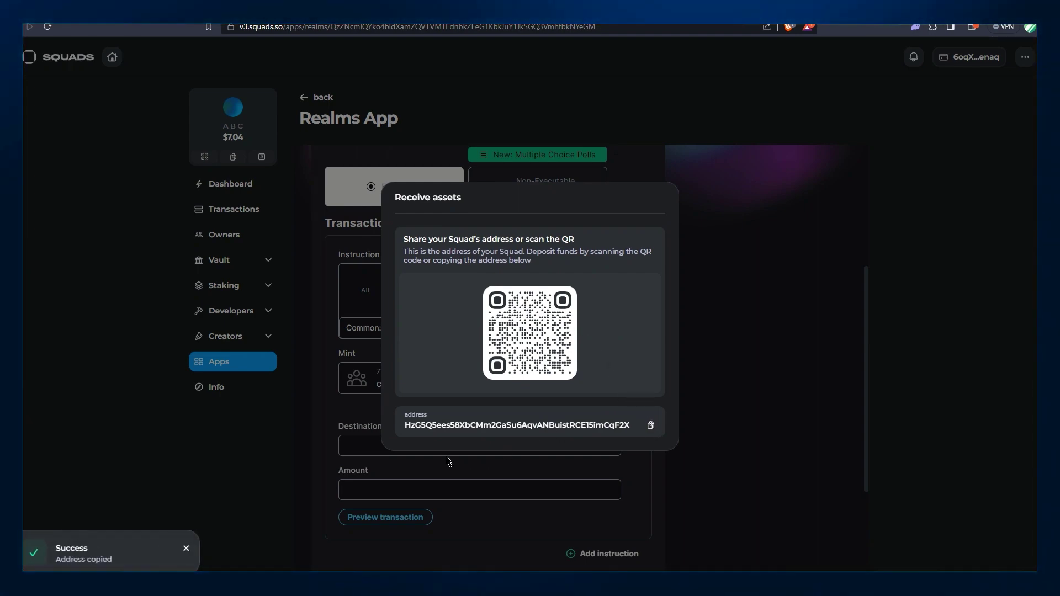
click(378, 456)
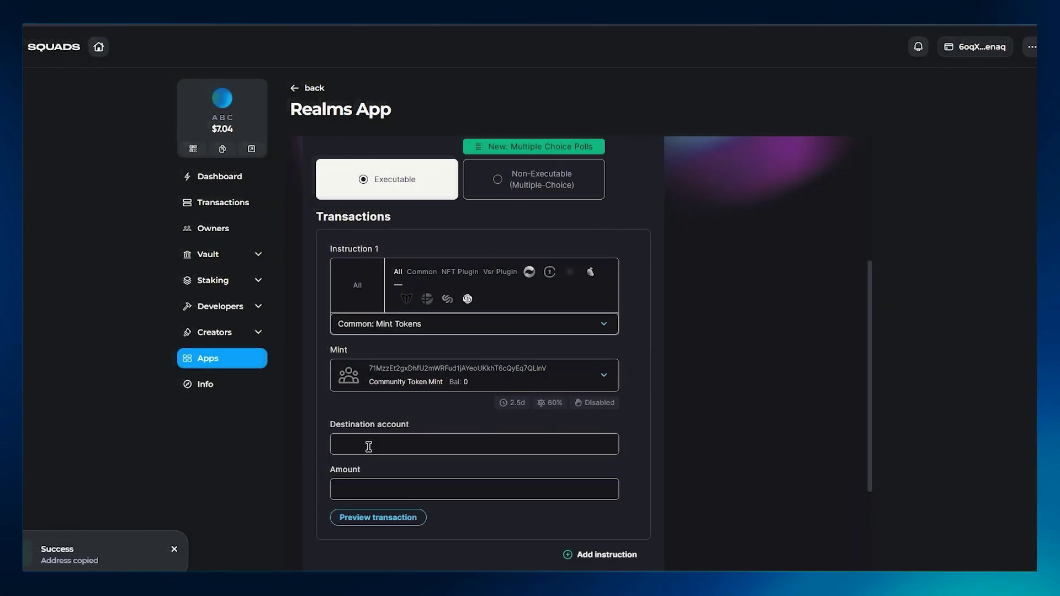
right_click(269, 425)
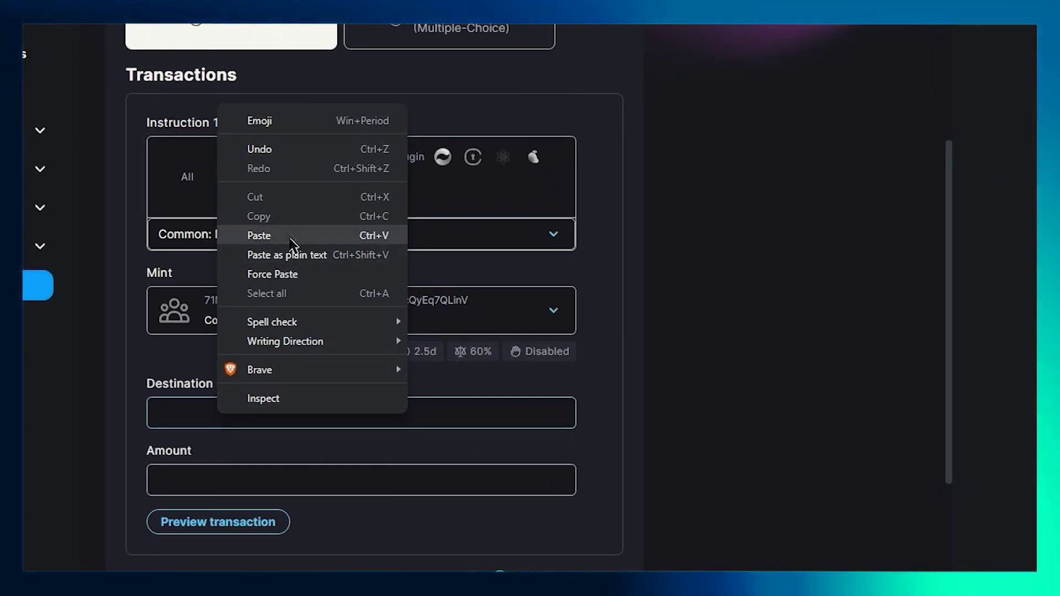
click(326, 265)
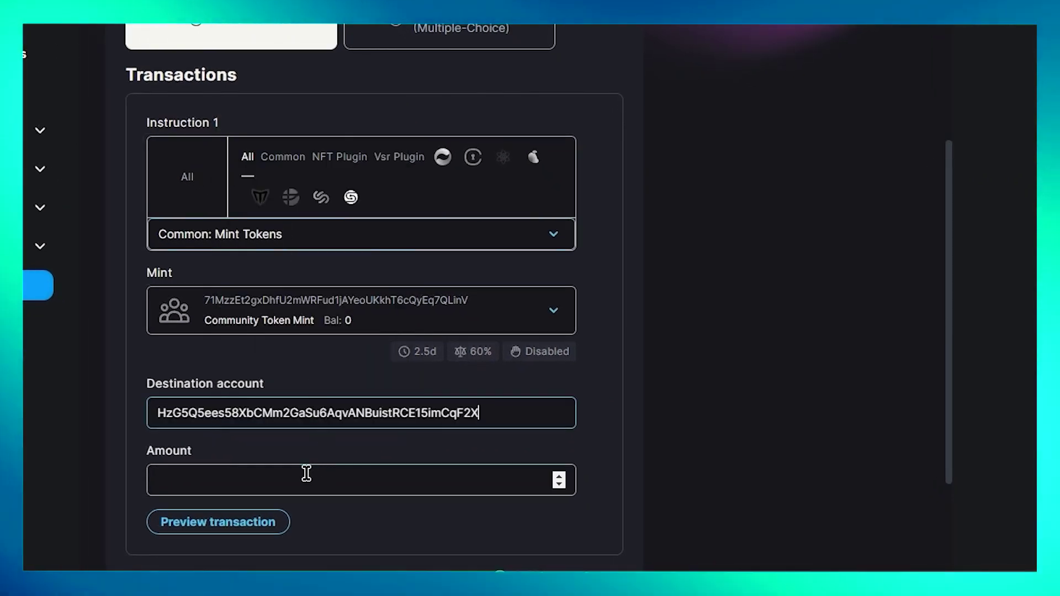
Step: Set the mint amount to 30000 and add the proposal
click(305, 473)
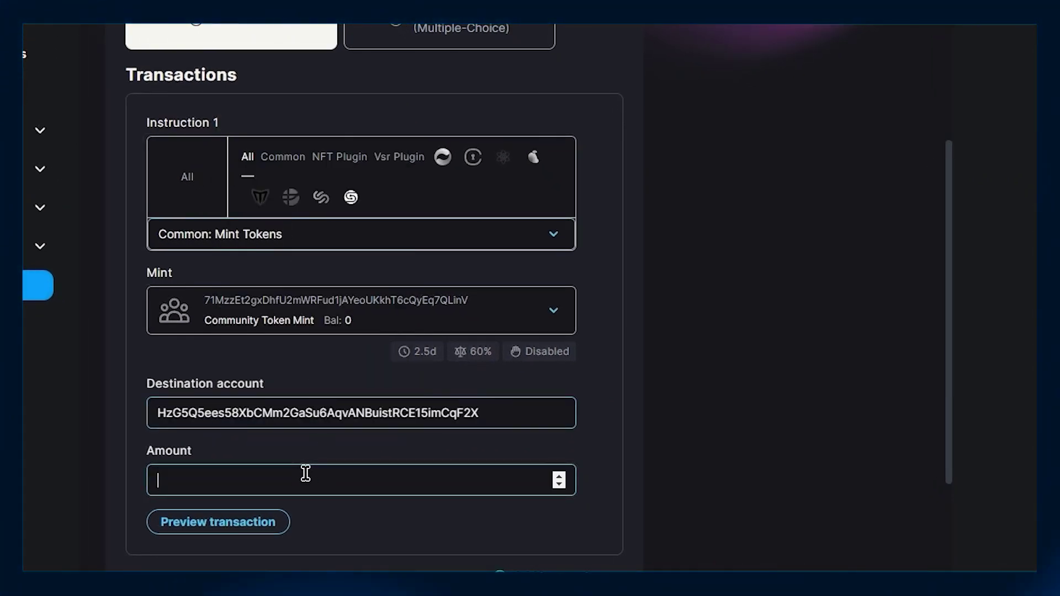
text(30)
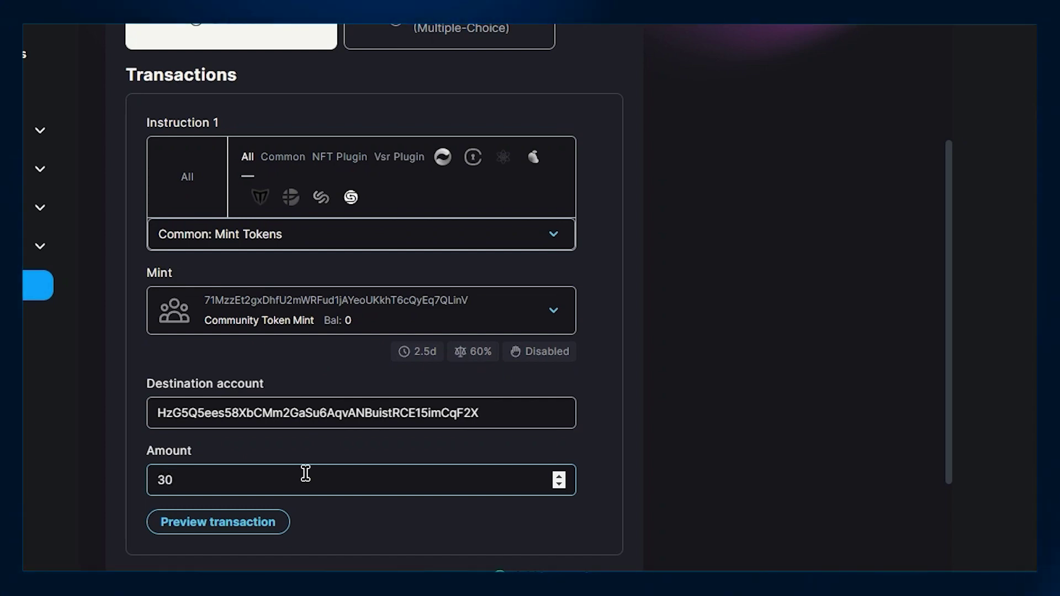
text(000)
scroll(304, 470, down, 3)
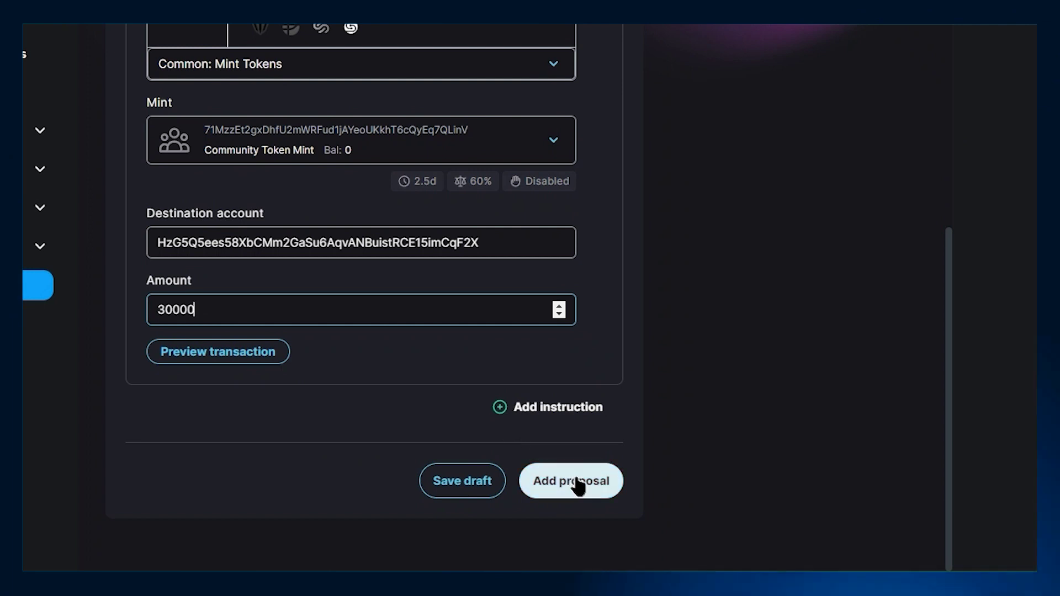
click(581, 489)
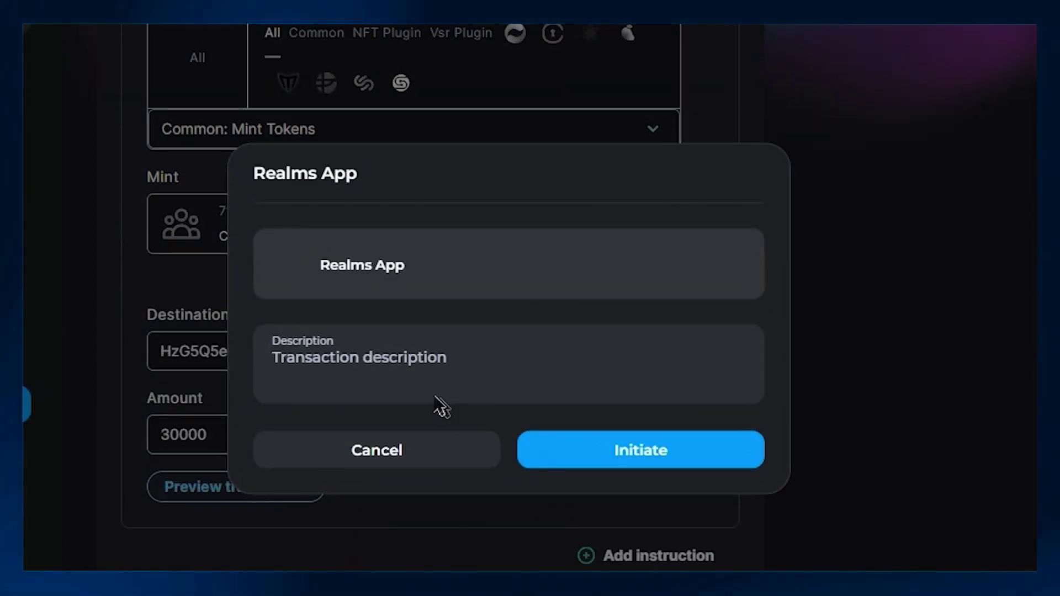
Step: Describe the Realms App transaction as "Realms proposal to mint tokens" and initiate it
click(412, 364)
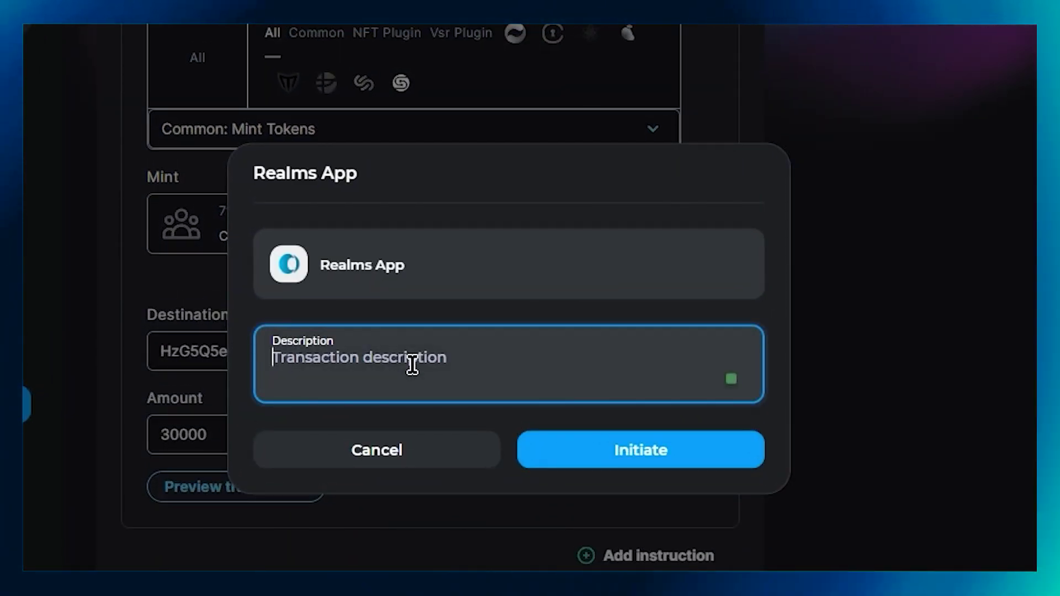
text(Realms pro)
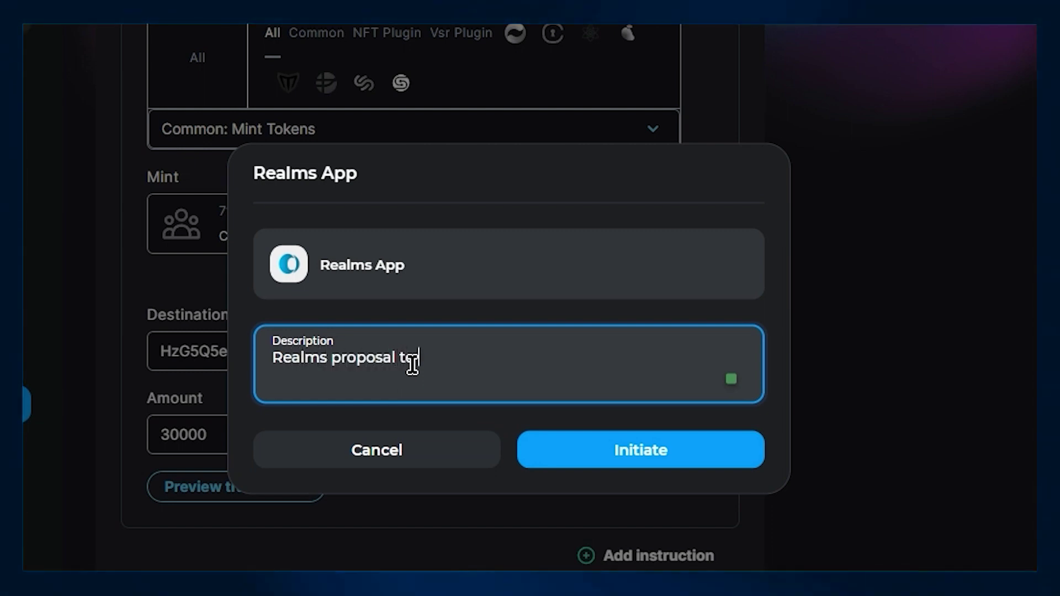
text(posal to mint token)
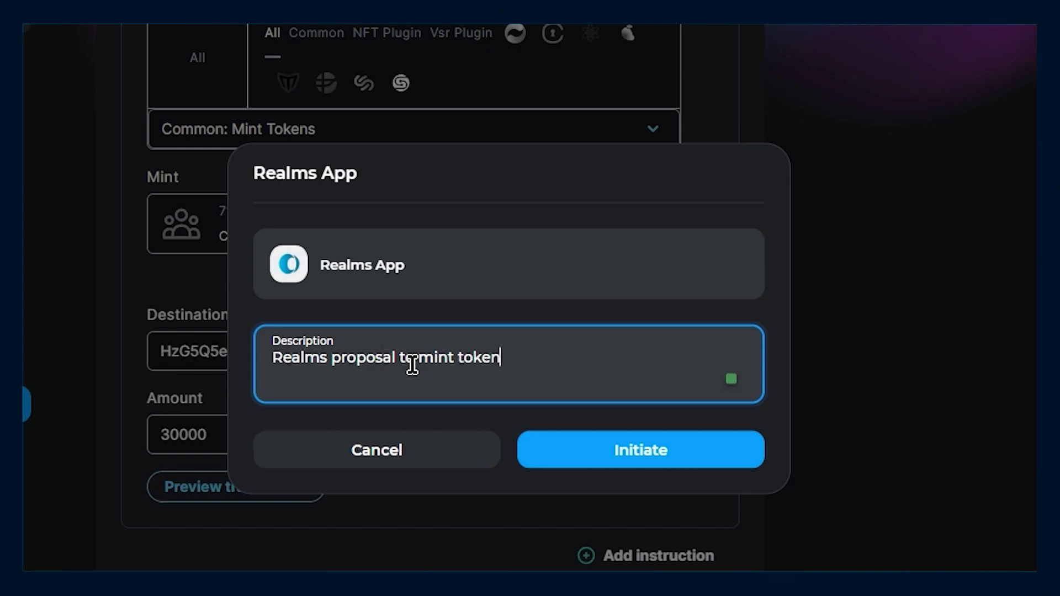
text(s)
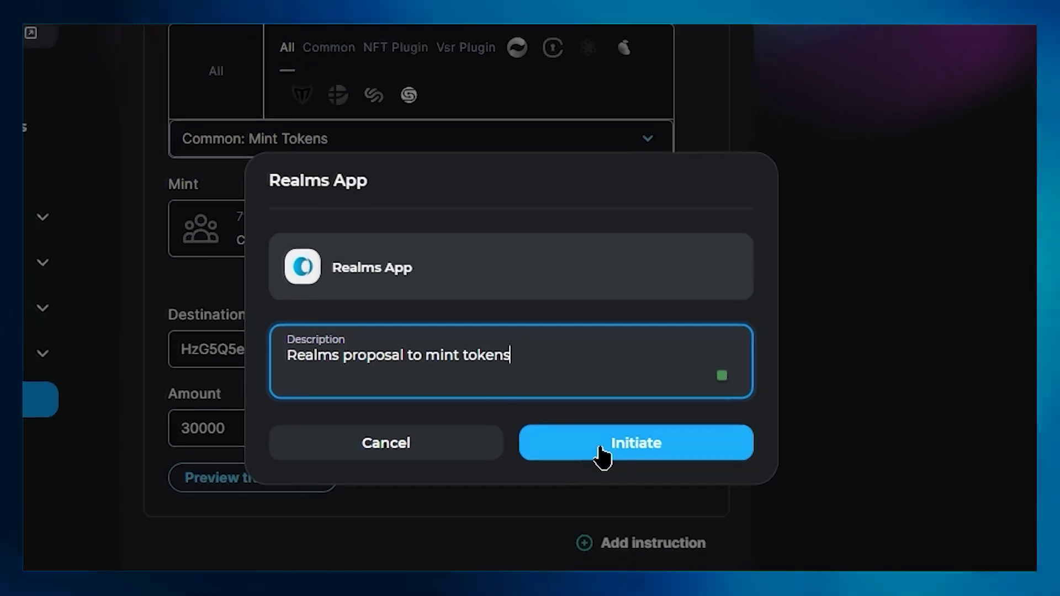
click(602, 452)
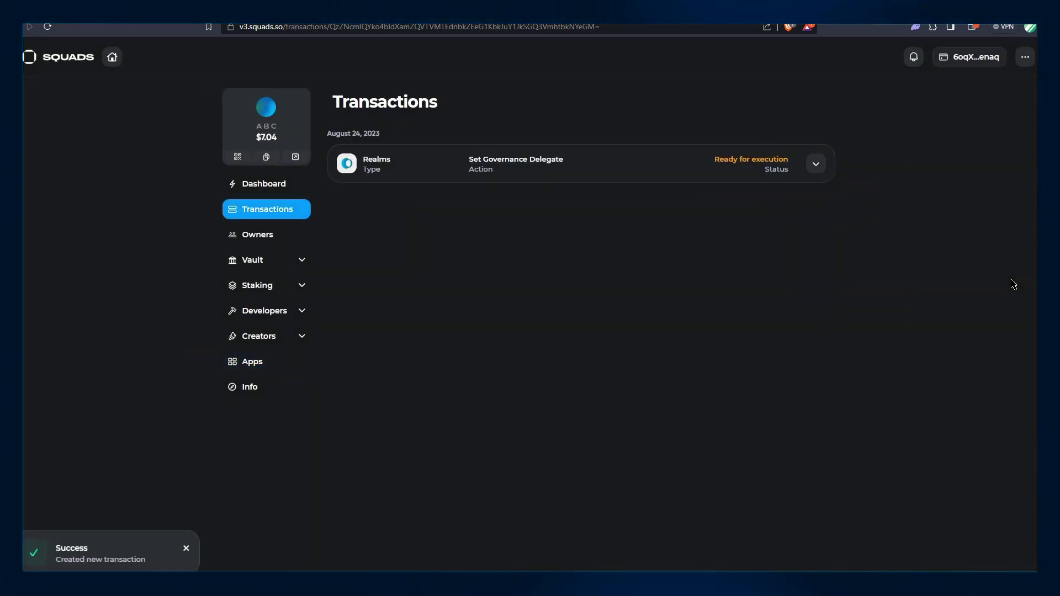
Step: Expand the newest Realms transaction in the Squad's list and switch the connected wallet to Account 3
click(816, 164)
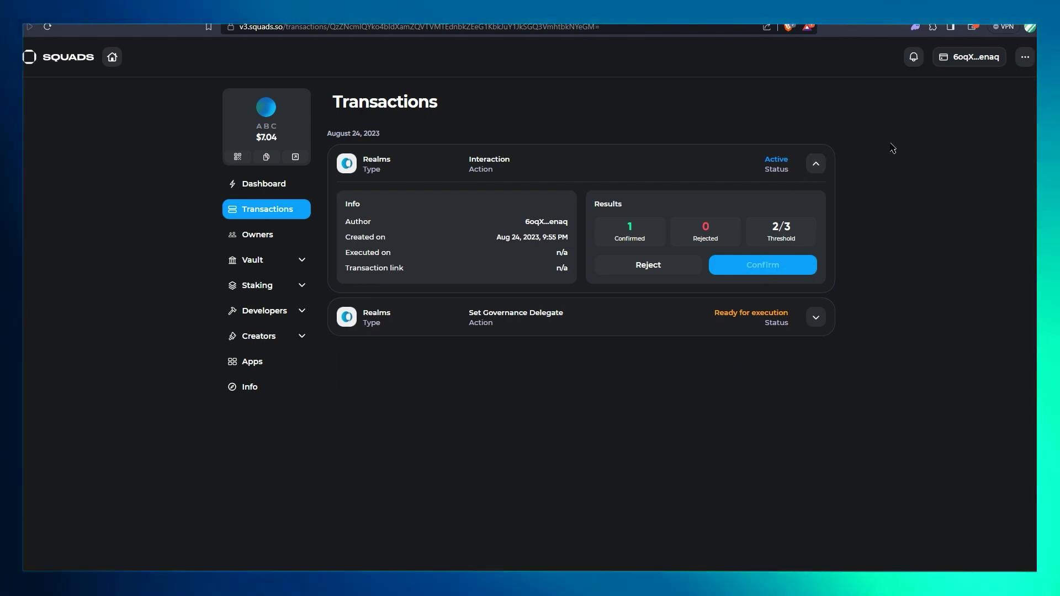
click(916, 27)
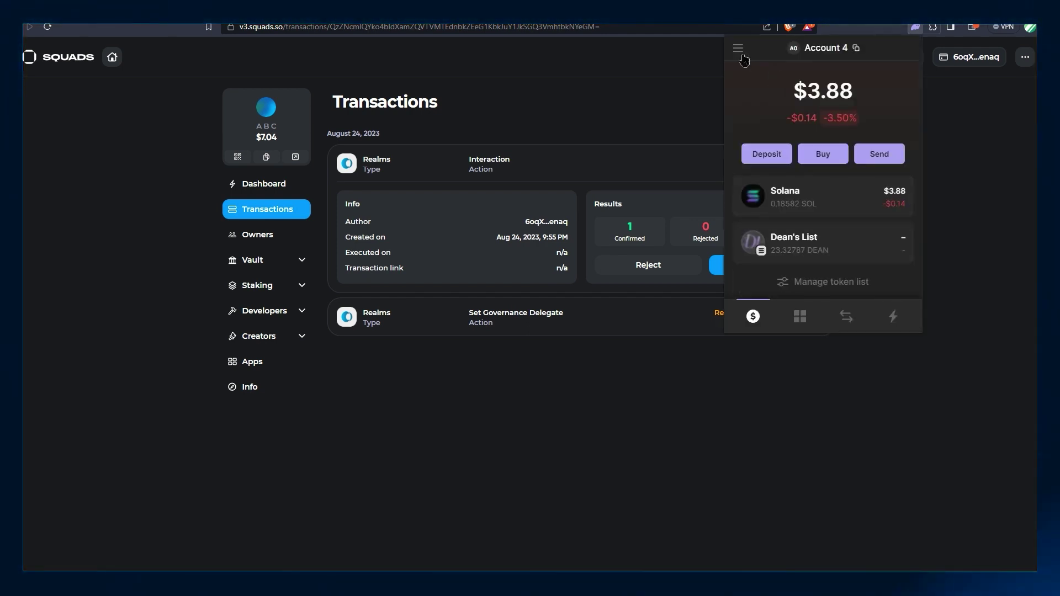
click(738, 51)
mouse_move(750, 166)
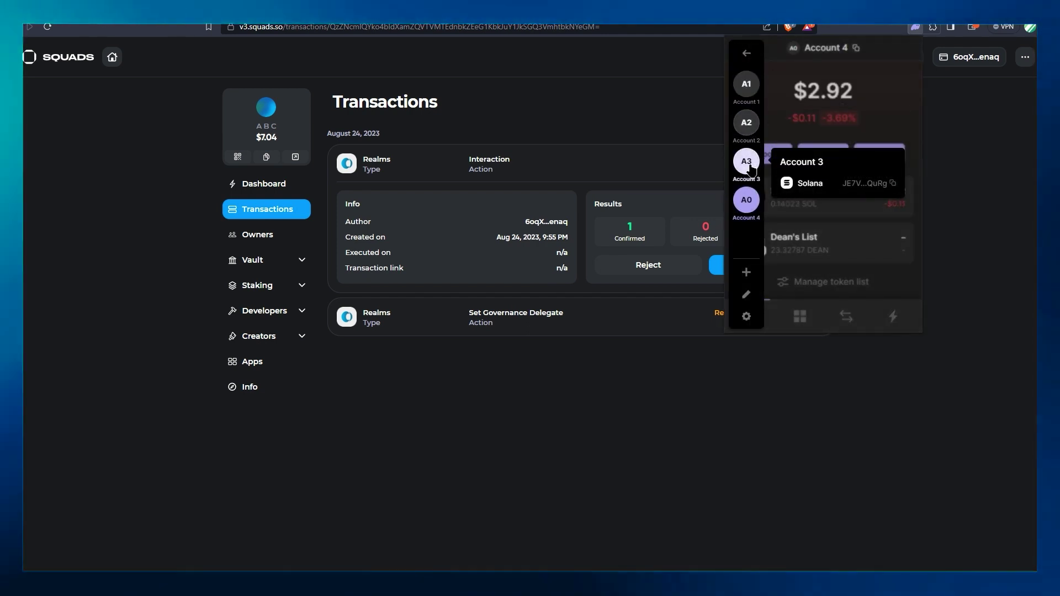
click(750, 166)
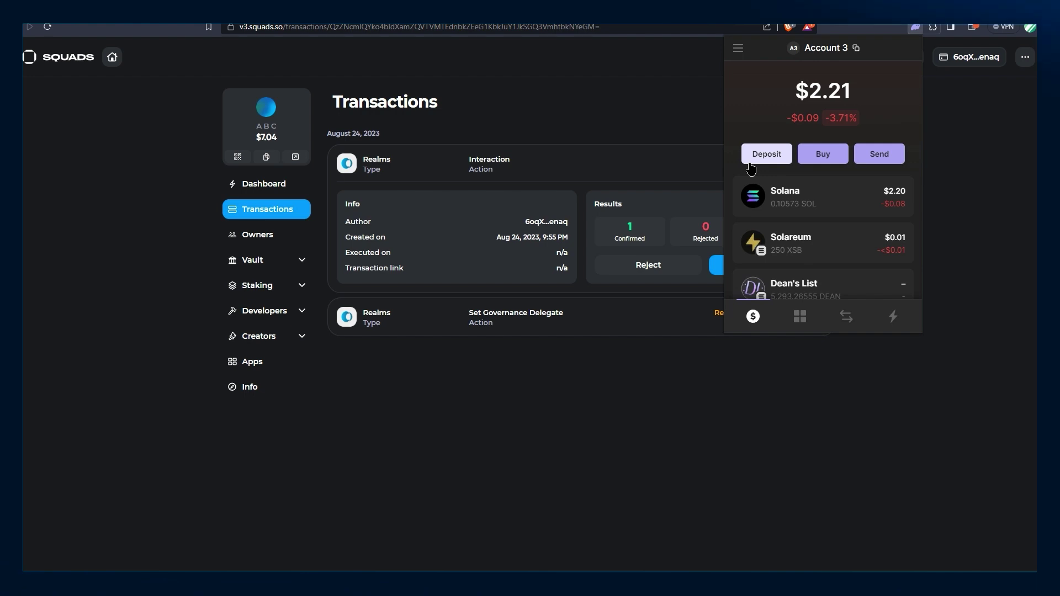
key(Escape)
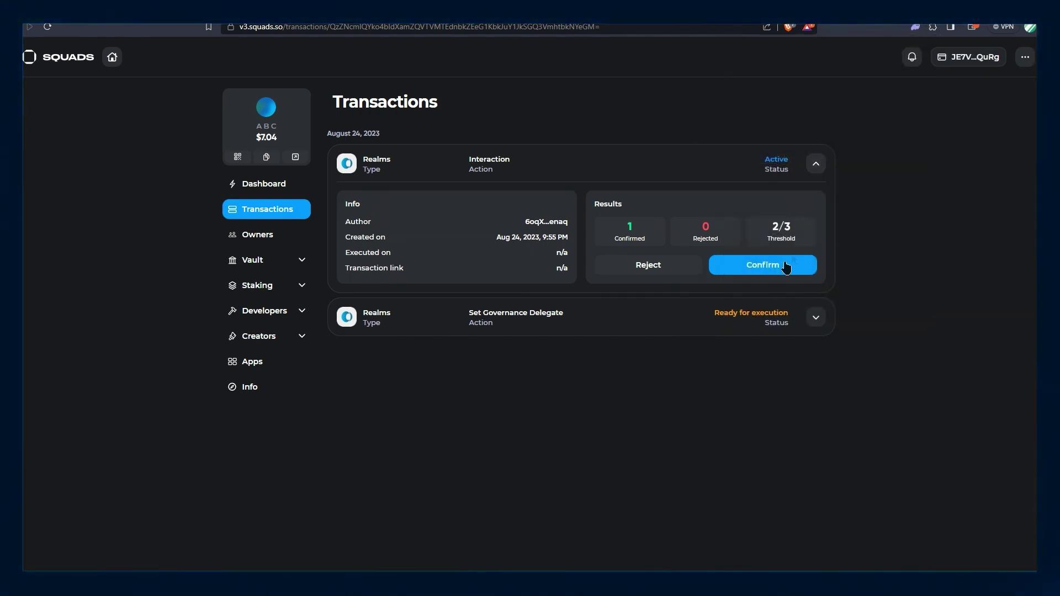
Step: Confirm the Realms Interaction transaction as Account 3 and execute it, approving both requests in the wallet
click(769, 269)
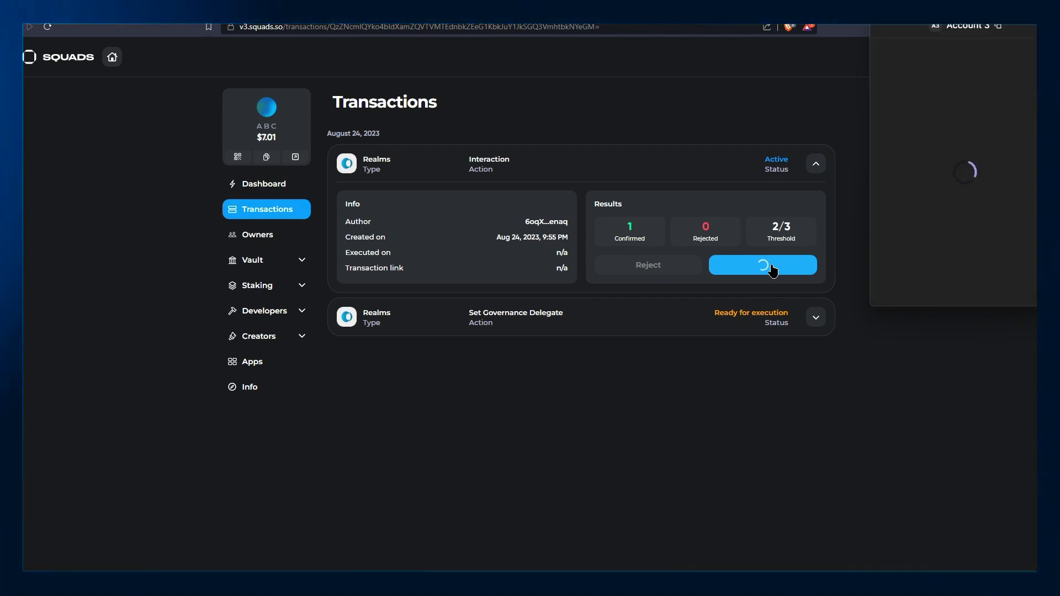
click(1005, 284)
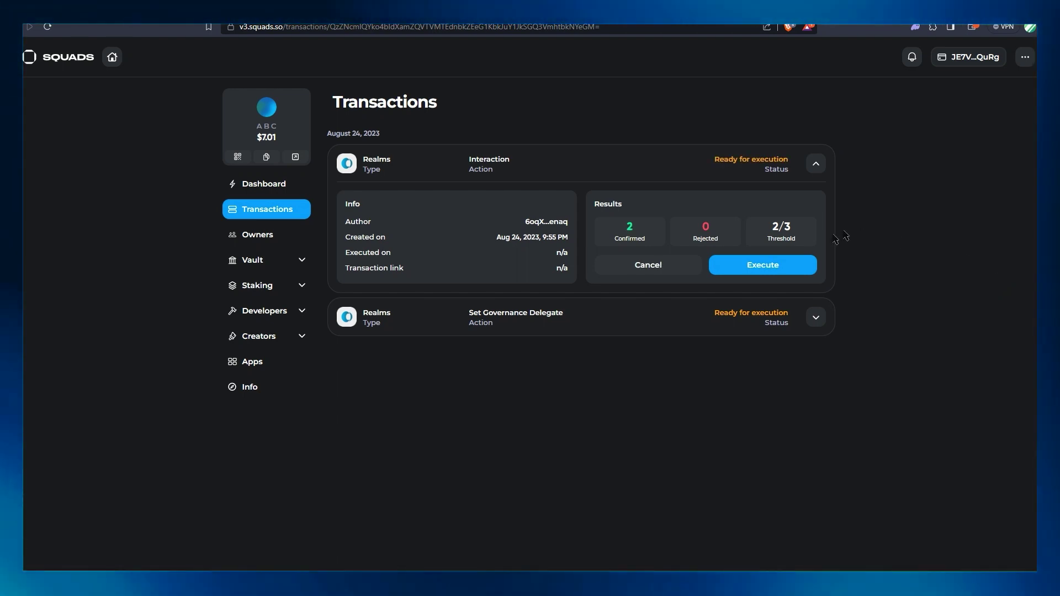
click(769, 270)
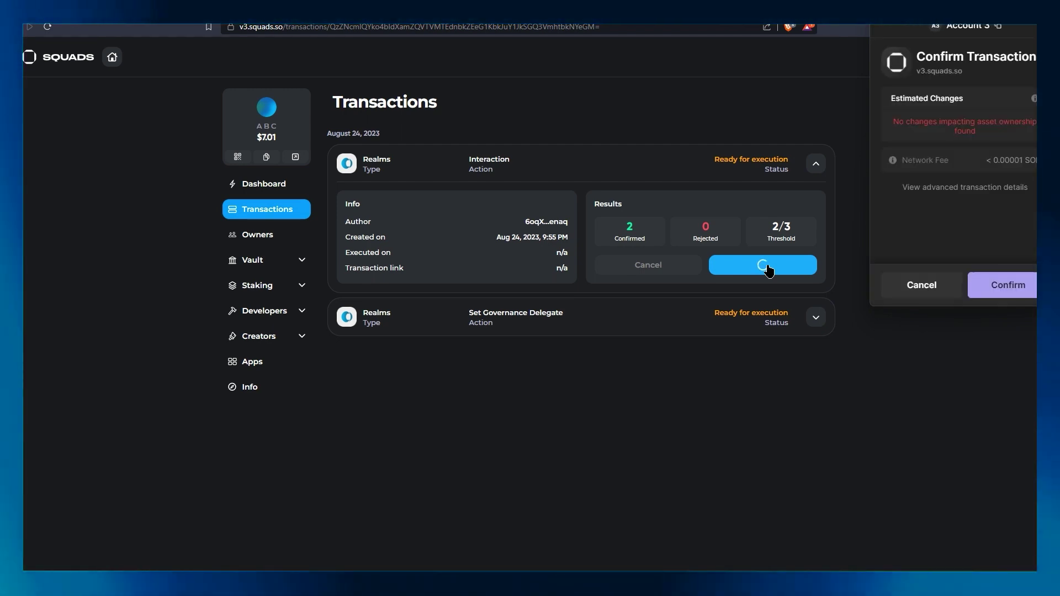
click(990, 285)
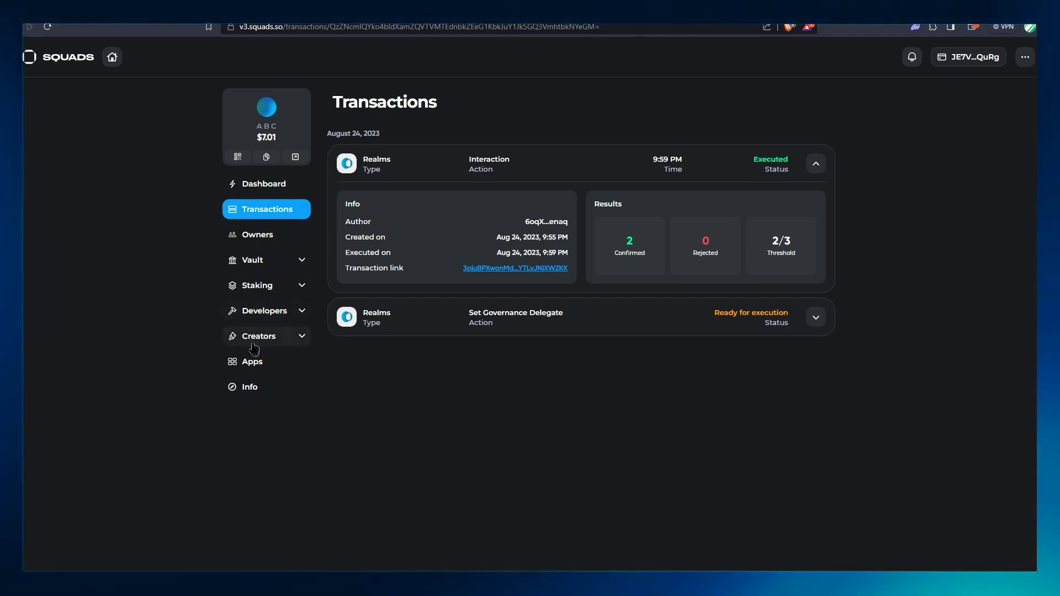
Step: Reopen the Realms app within Squads, agree to the security information, and connect the Squads Multisig wallet
click(261, 365)
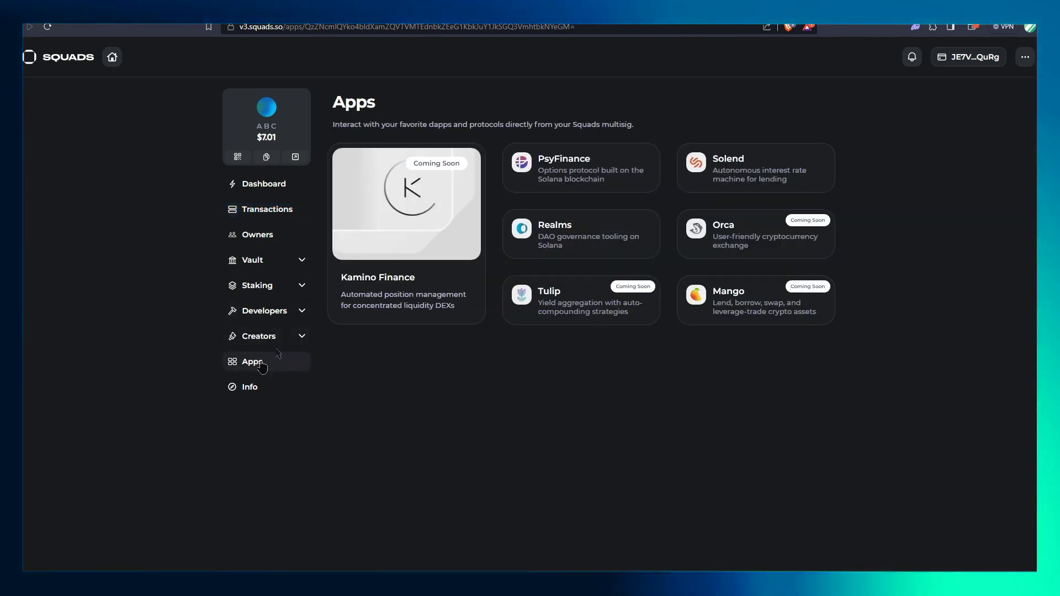
click(579, 243)
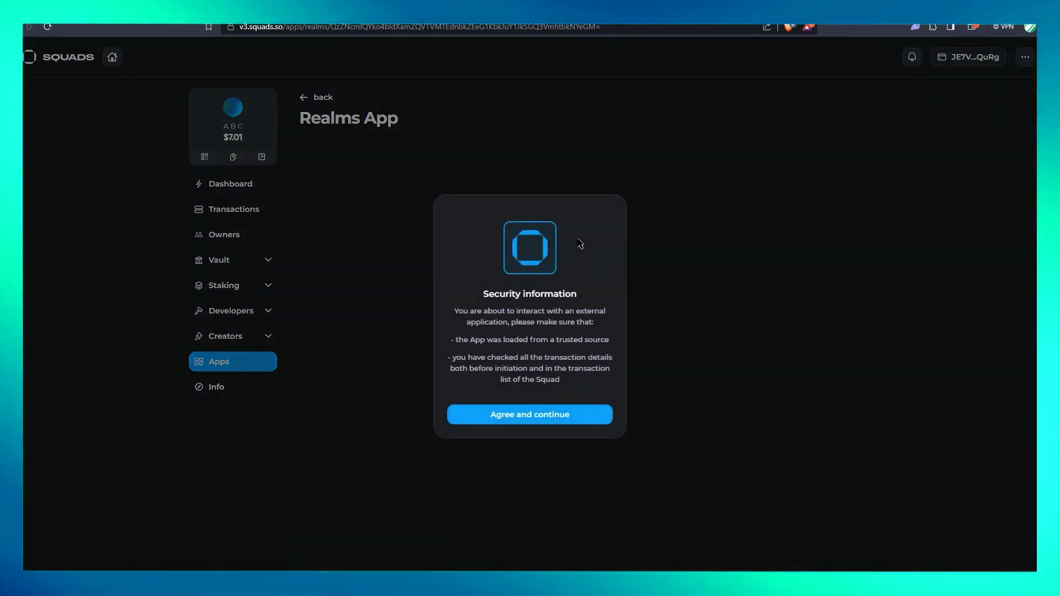
click(534, 418)
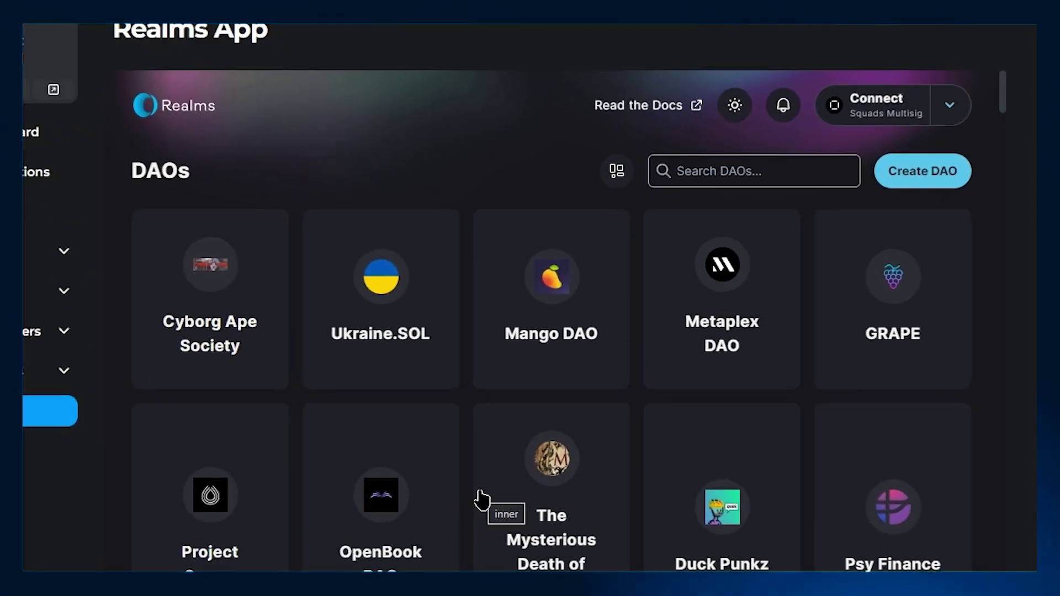
click(892, 113)
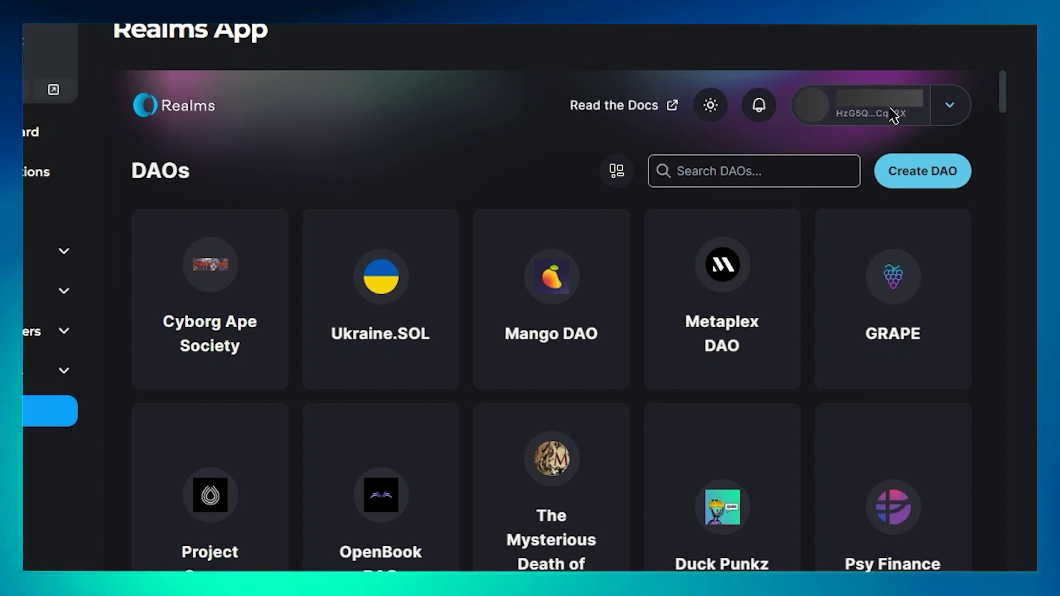
Step: Search the DAOs for "abc" and open ABC DAO-squads to reach its Mint tokens proposal
click(722, 171)
text(ab)
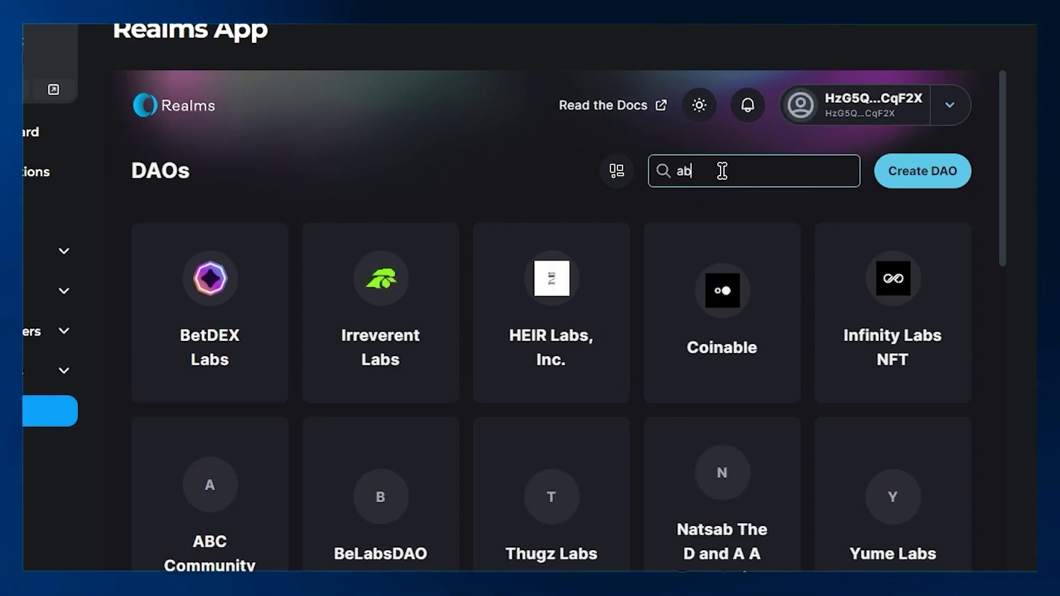
text(c)
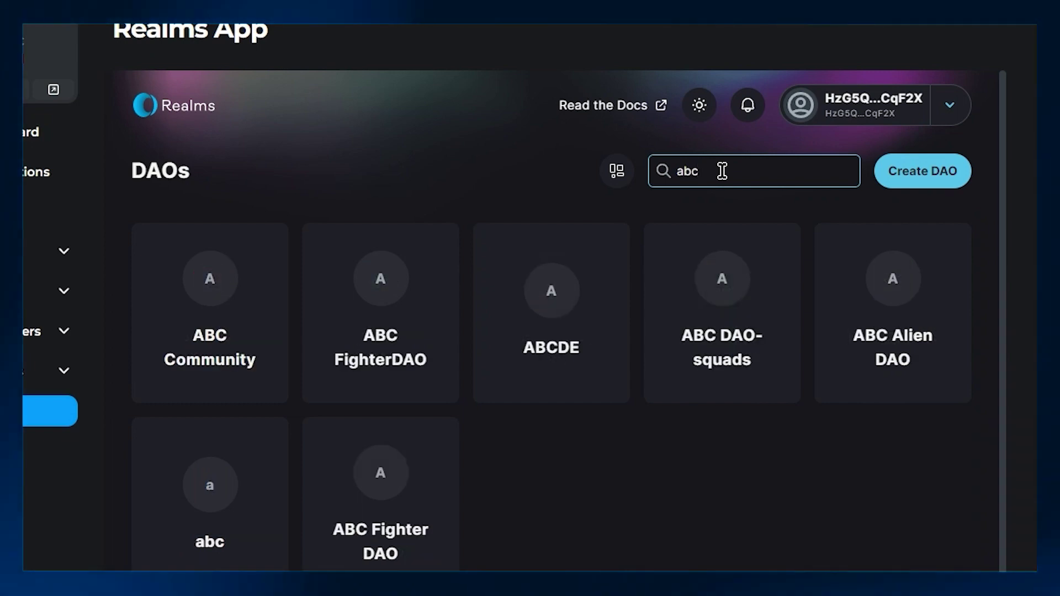
click(729, 289)
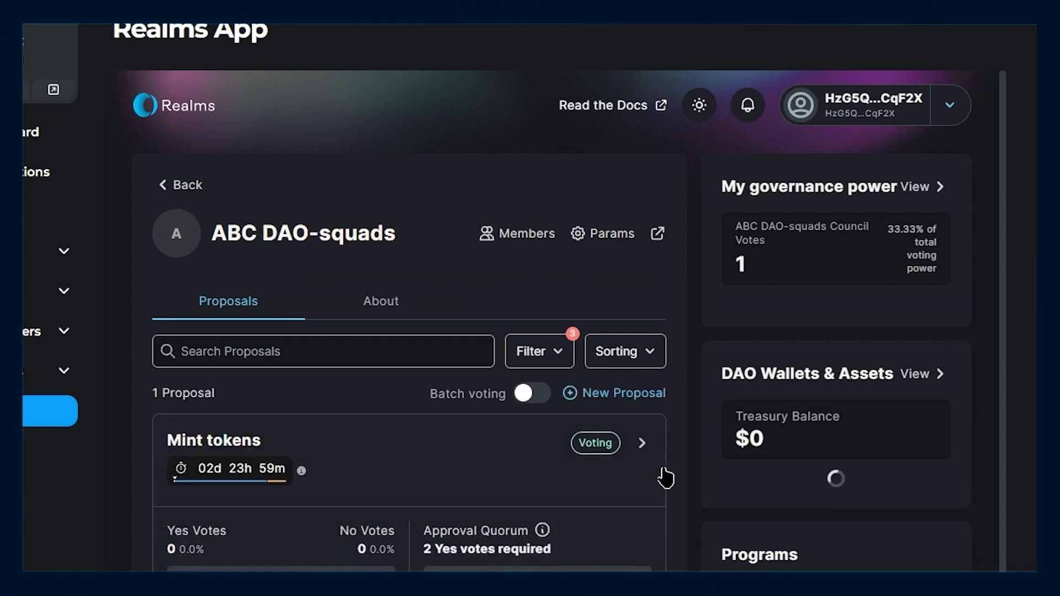
scroll(665, 477, down, 2)
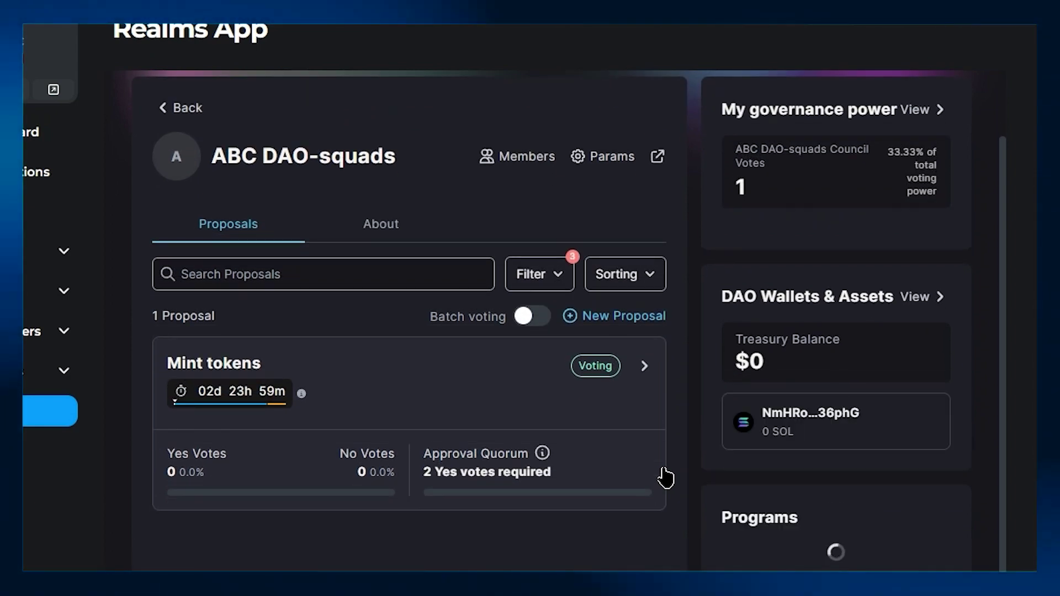
Step: Open the Mint tokens proposal, cast a Yes council vote and initiate its Realms App transaction, approving it in the wallet
click(609, 400)
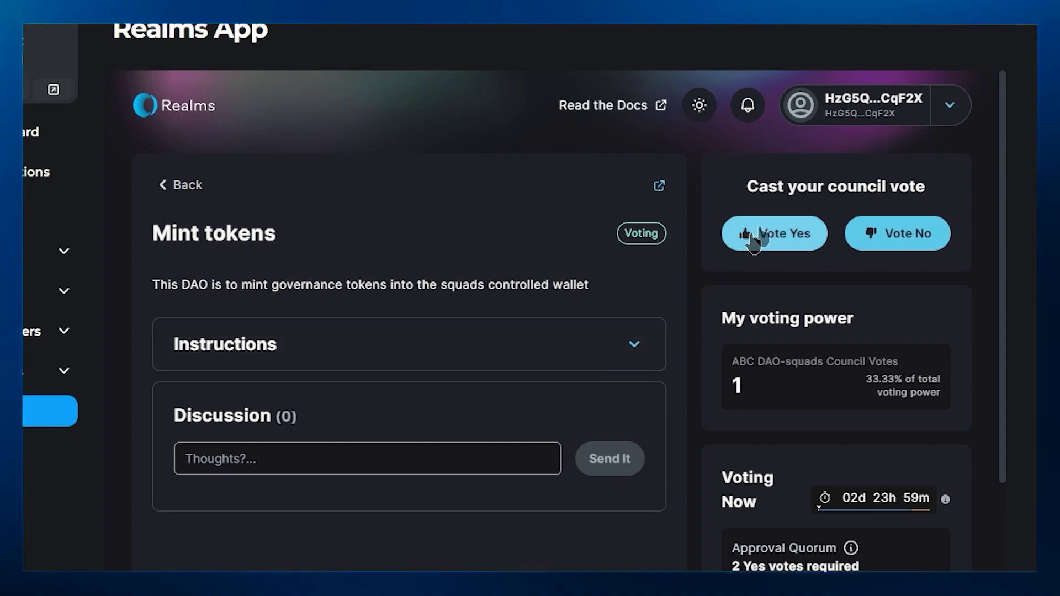
click(773, 234)
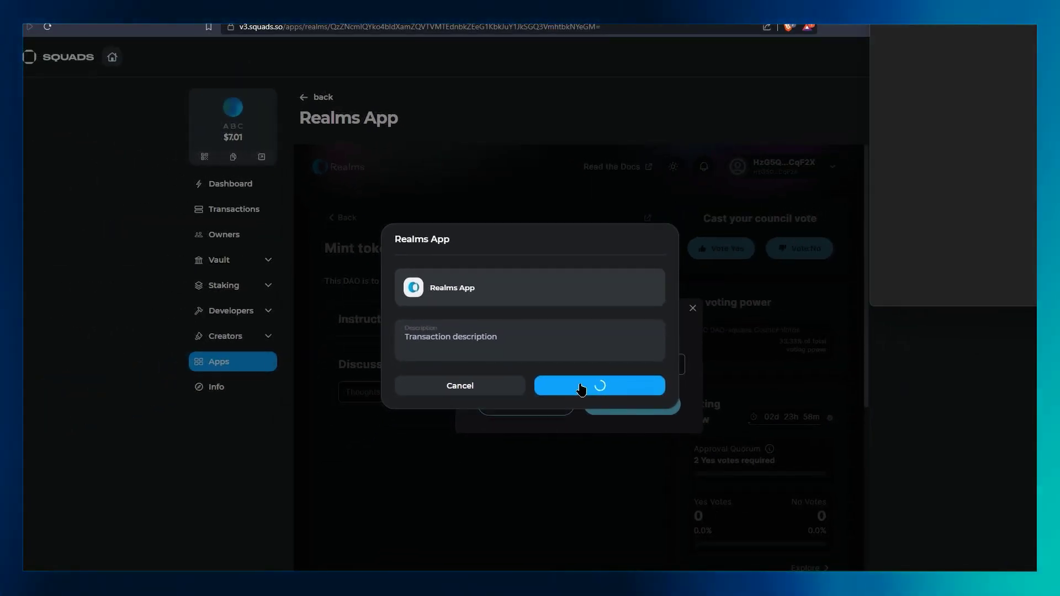
click(1006, 285)
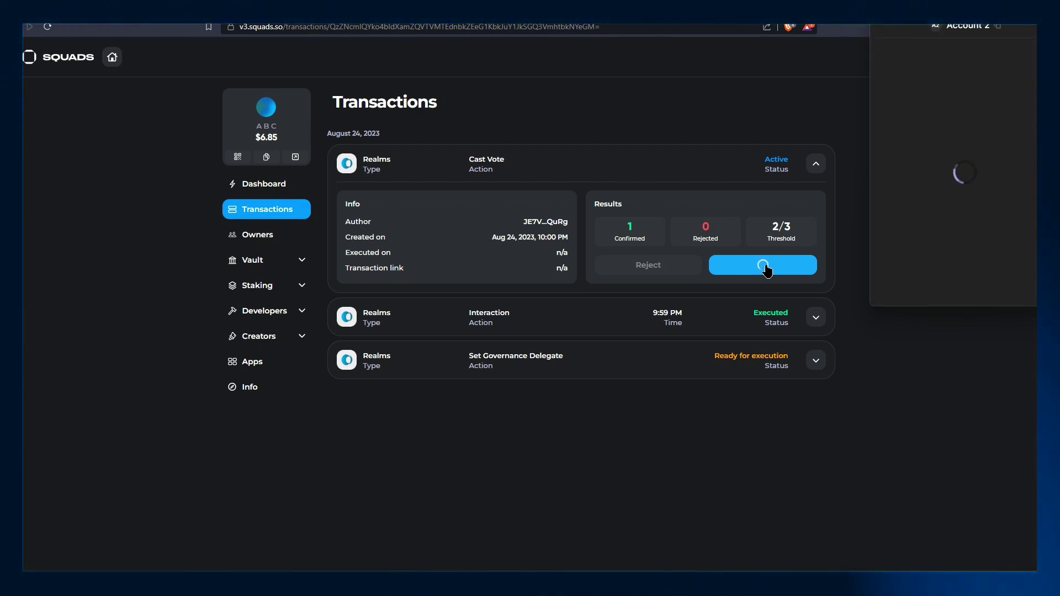
Step: Confirm the Cast Vote transaction as Account 2 and execute it, approving both requests in the wallet
click(1008, 286)
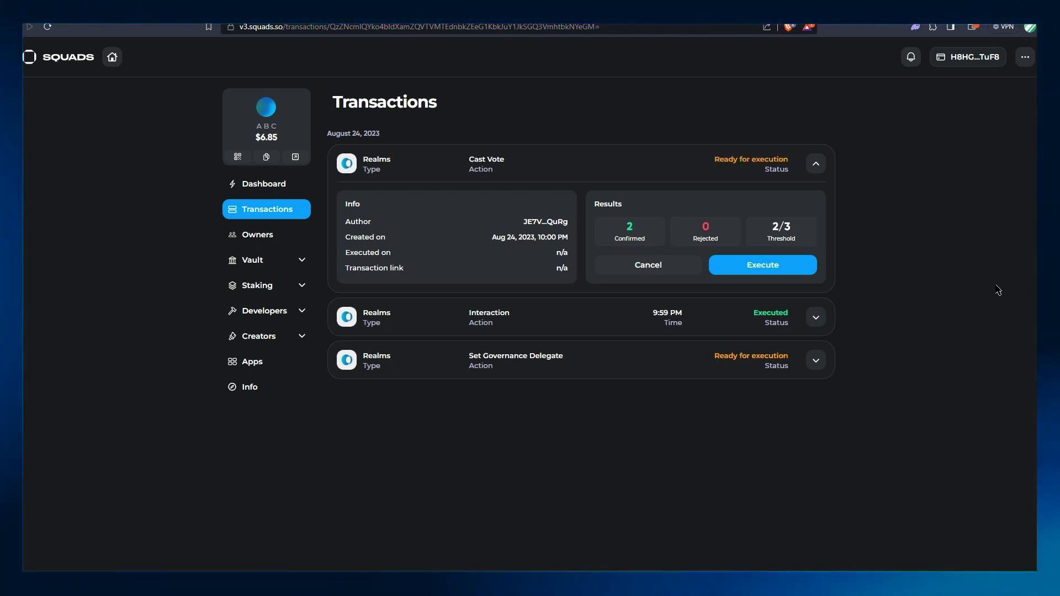
click(789, 266)
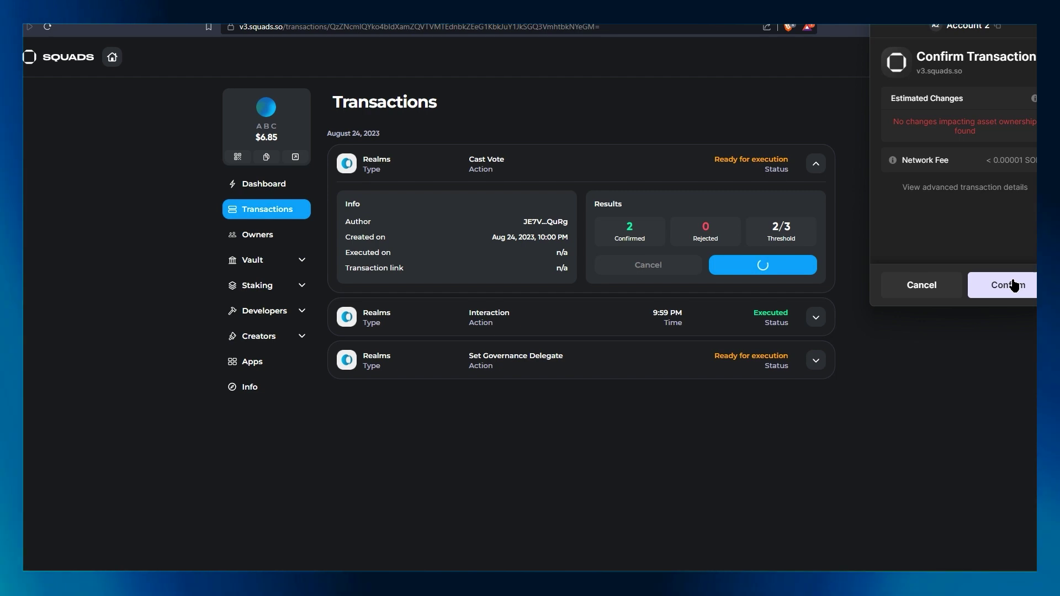
click(1010, 284)
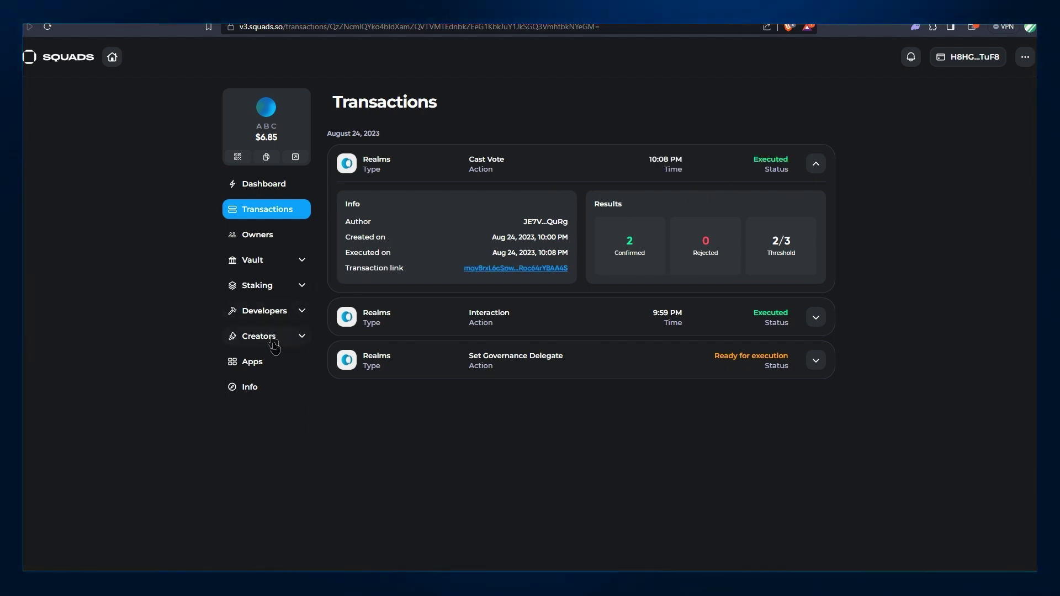
Step: Reopen the Realms app, agree to the security information, search for "abc" and open ABC DAO-squads to check the Mint tokens votes
click(265, 363)
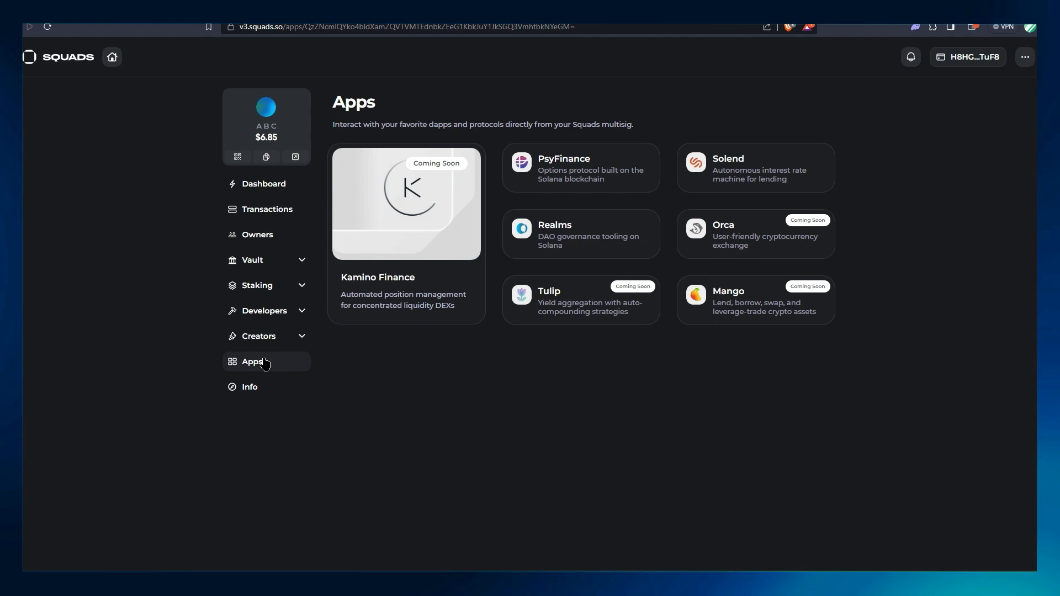
click(575, 237)
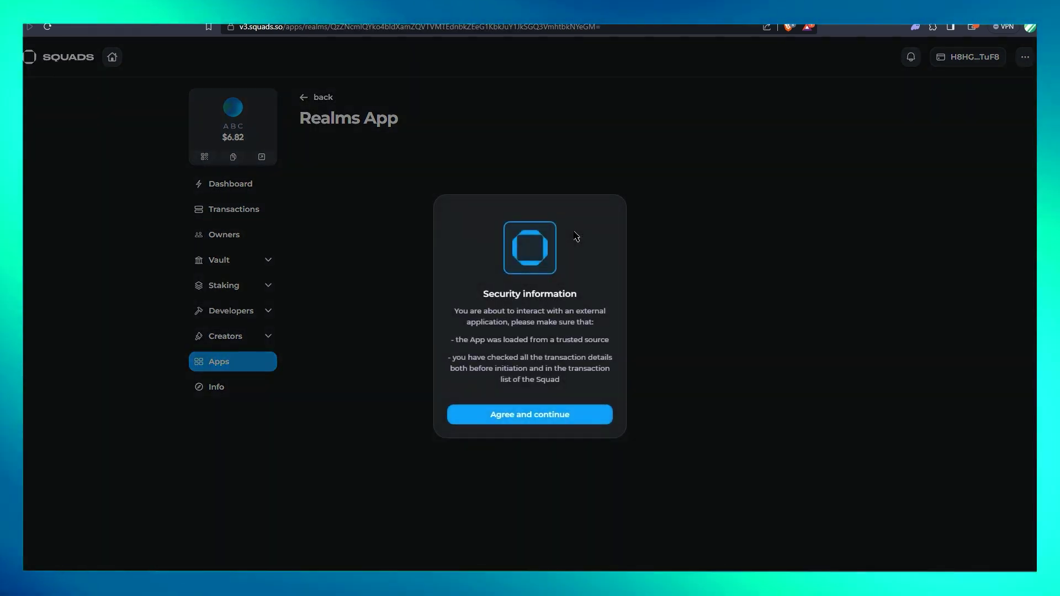
click(522, 414)
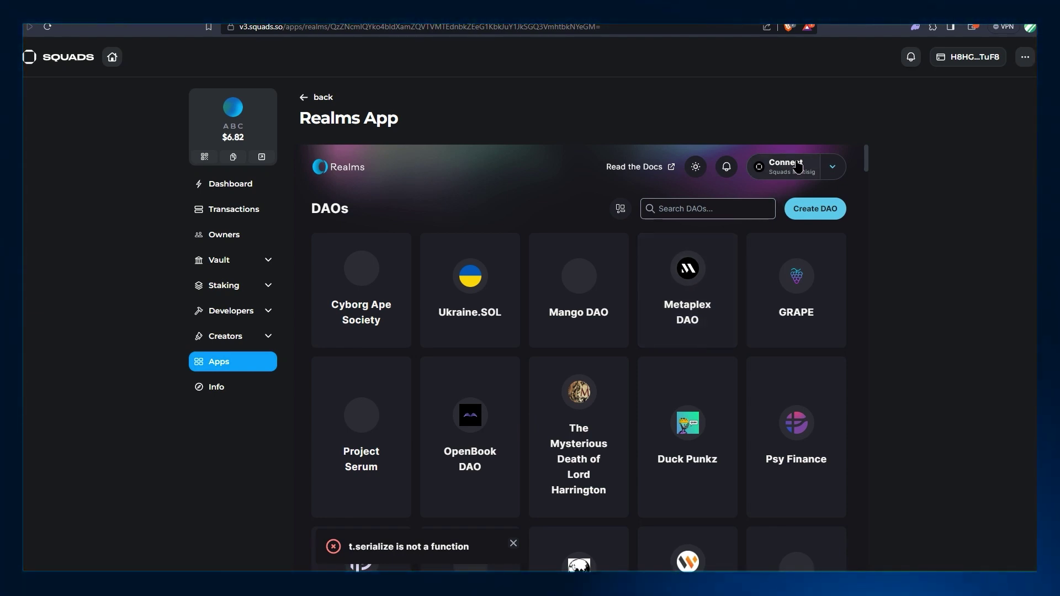
click(702, 212)
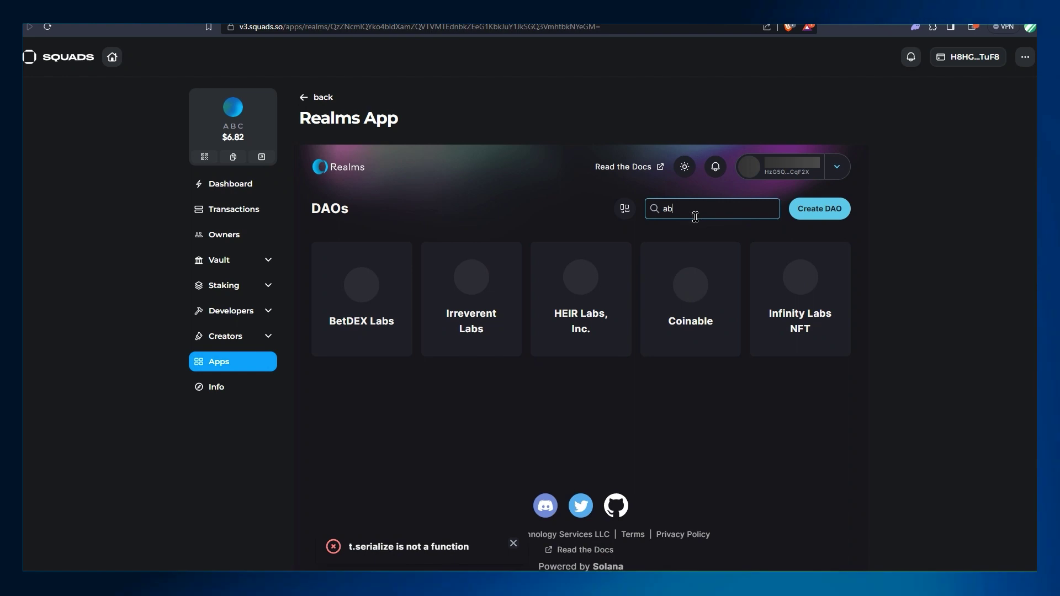
text(c)
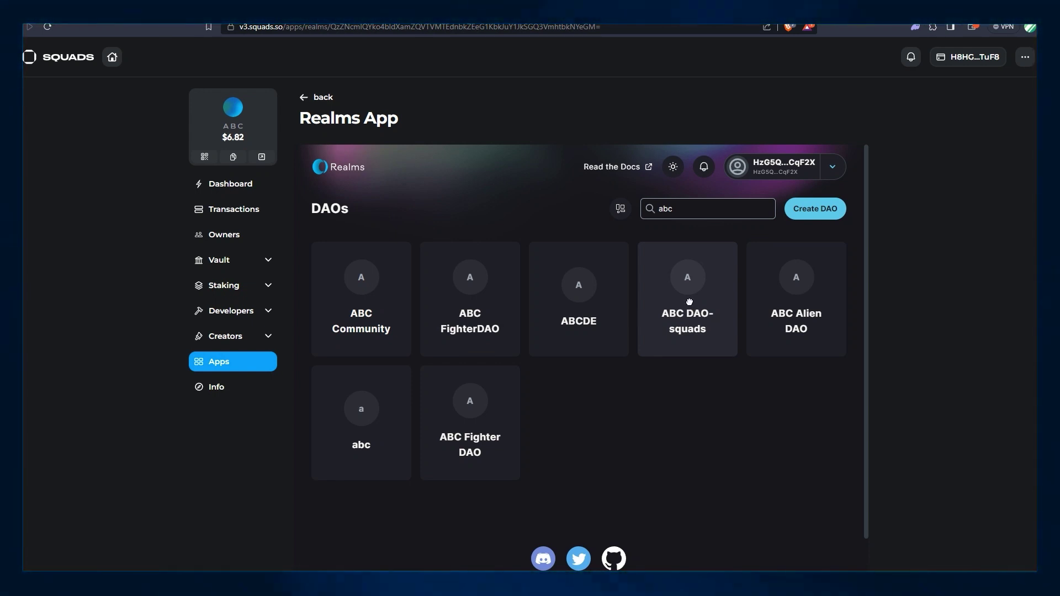
click(689, 302)
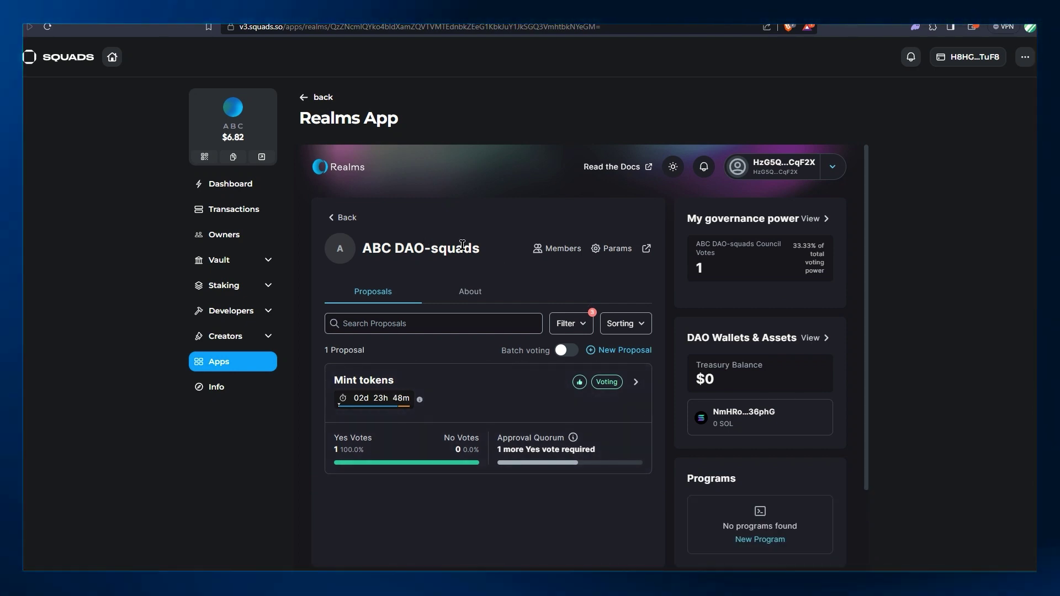
Step: Check the vault's coins on the Squad's dashboard, and reopen the Realms app, agreeing to the security information
click(241, 182)
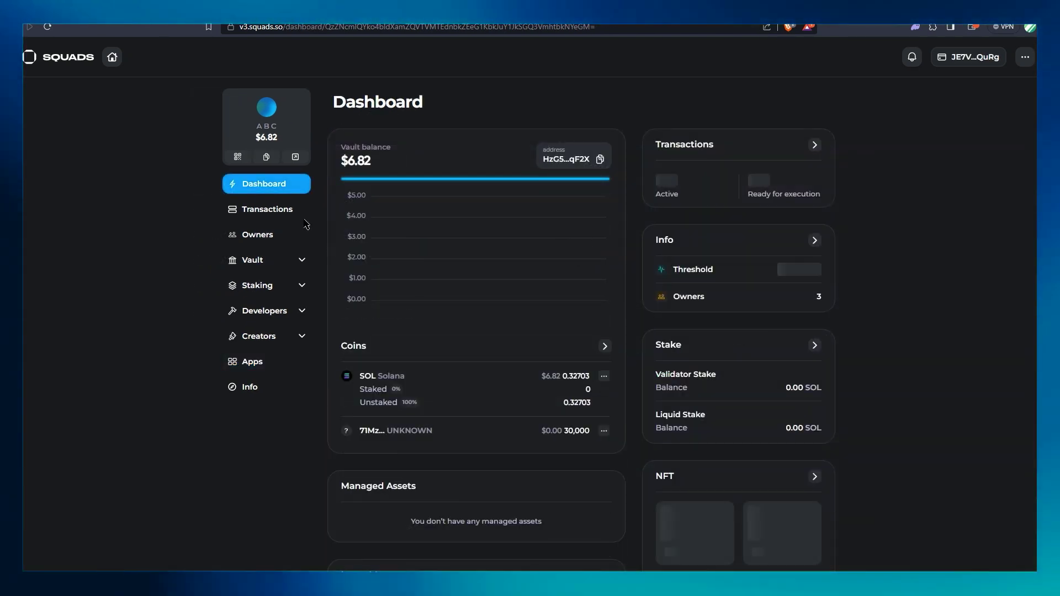
click(253, 362)
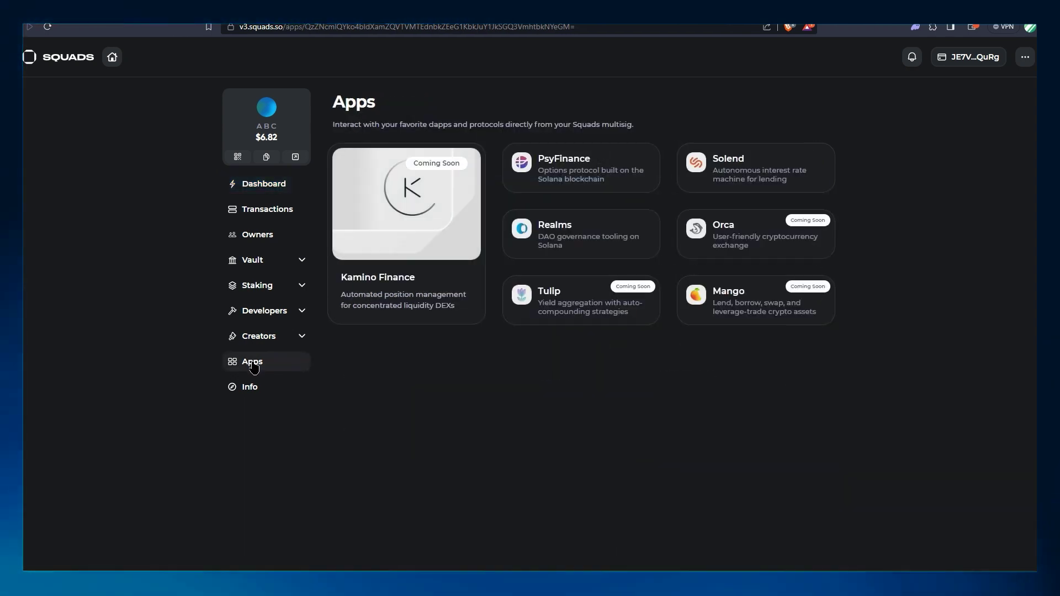
click(574, 235)
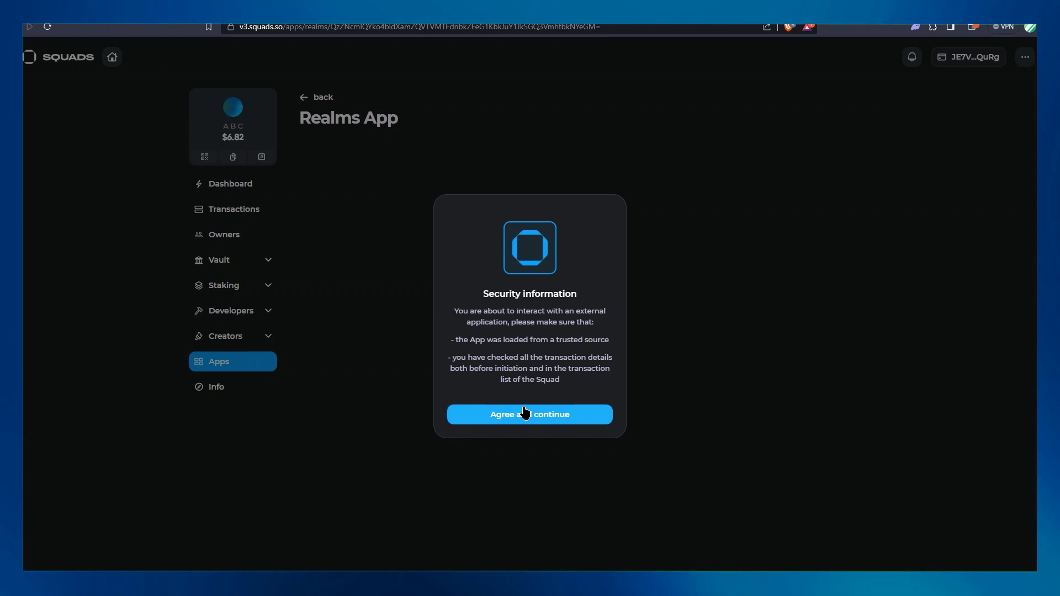
click(525, 413)
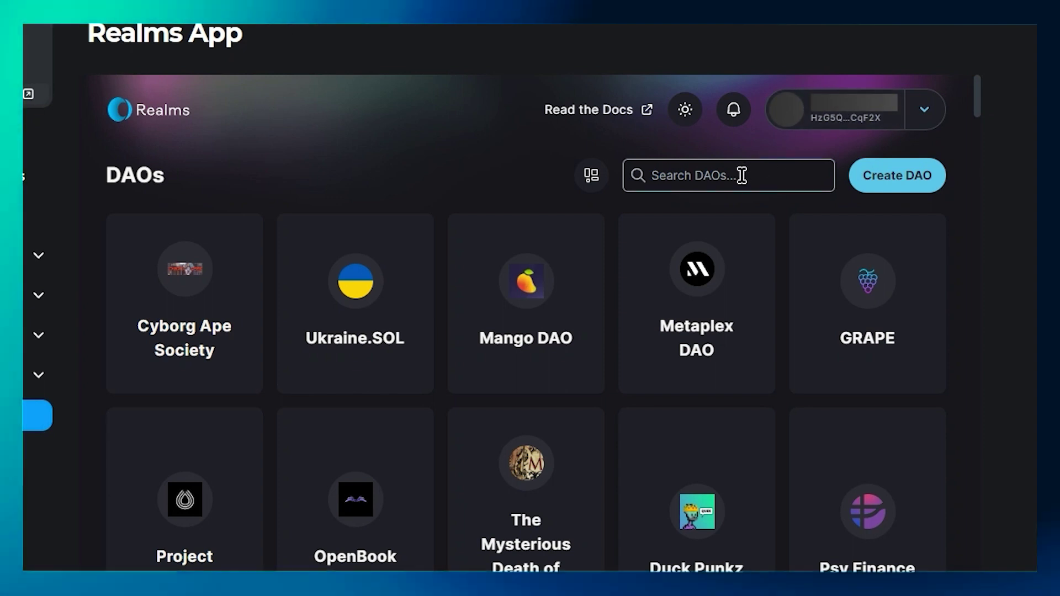
Step: Open ABC DAO-squads through a search for "abc" and request a deposit of the available community tokens under My governance power
click(741, 174)
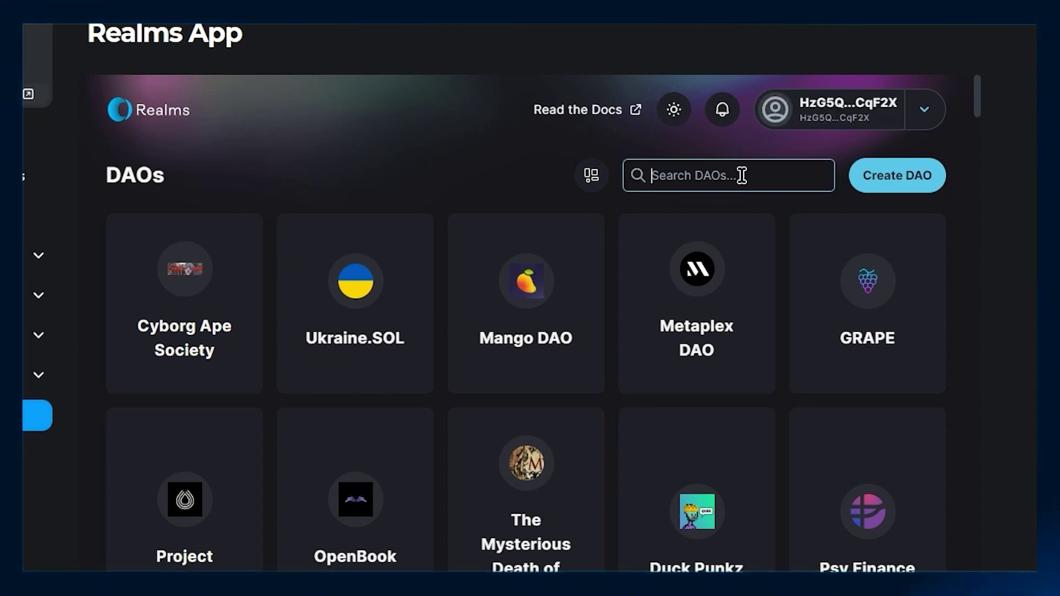
text(abc)
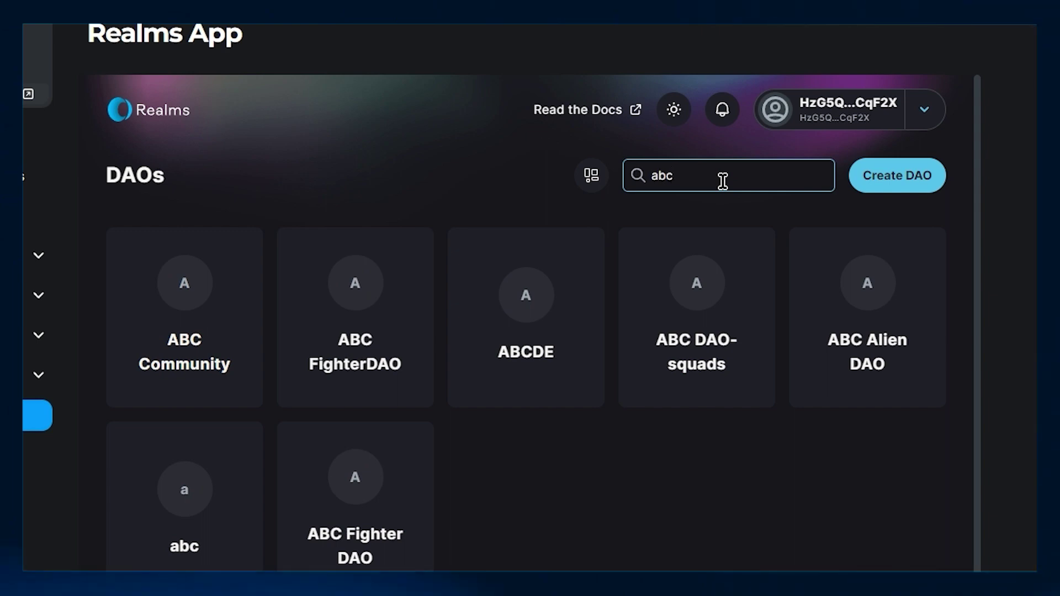
click(707, 319)
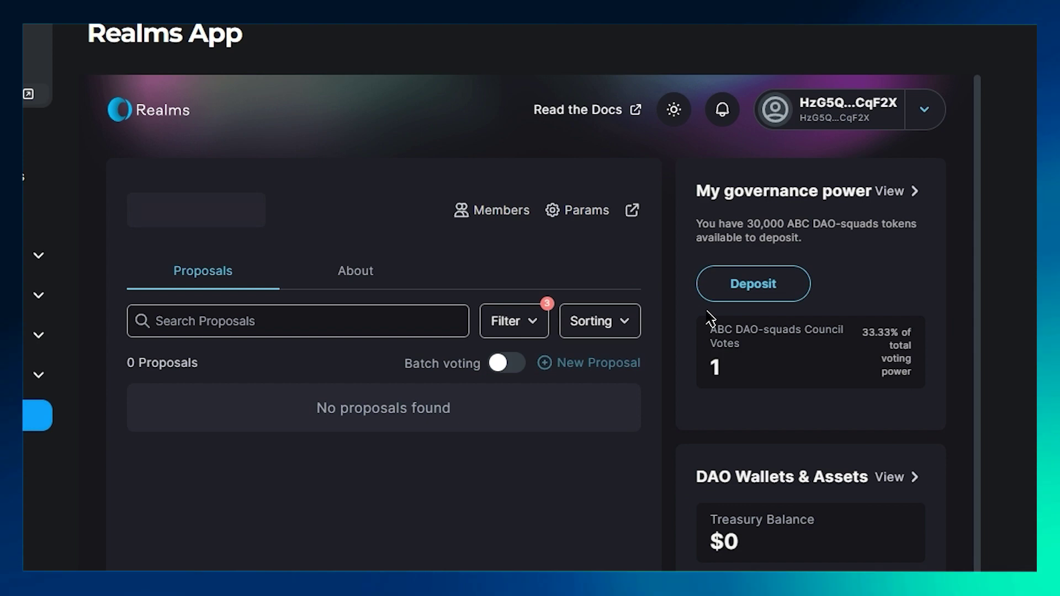
click(898, 194)
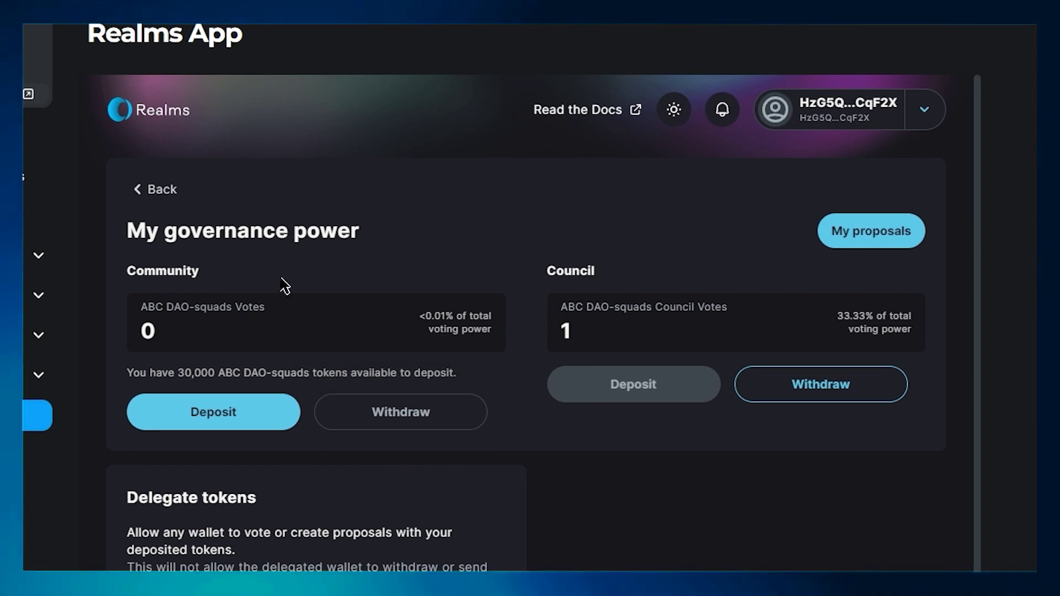
click(221, 422)
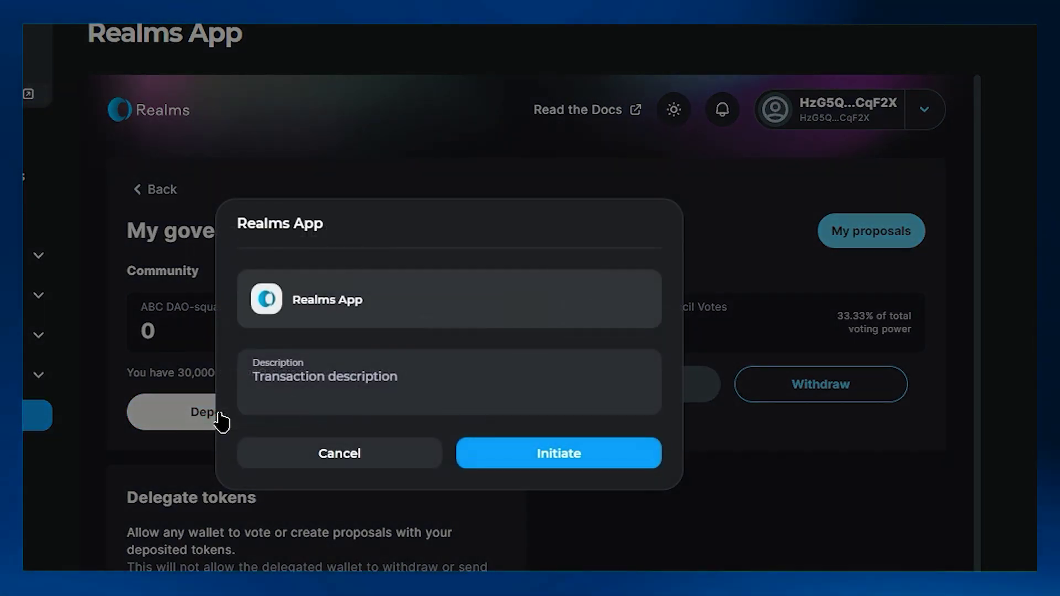
Step: Describe the Realms App transaction as "Deposit governance tokens to realms" and initiate it, approving the request in the wallet
click(421, 393)
text(De)
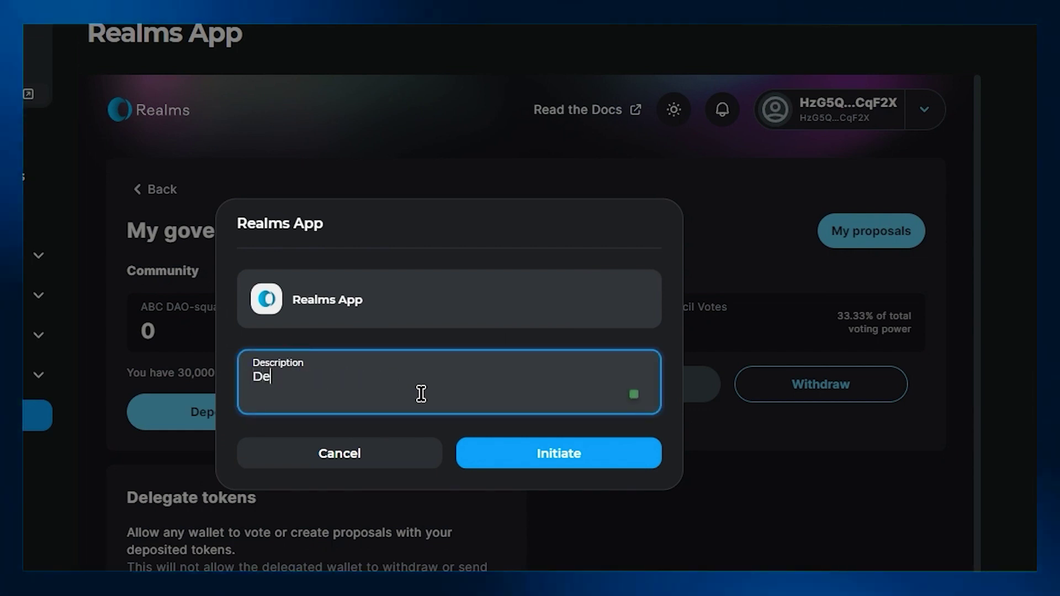
text(posit goi)
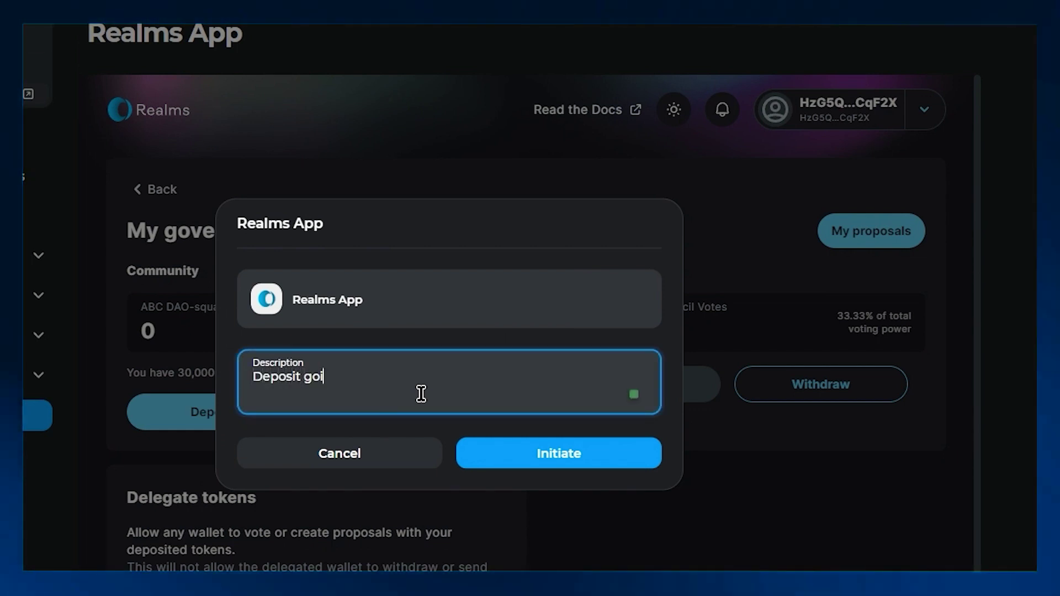
key(Left)
key(Left)
key(BackSpace)
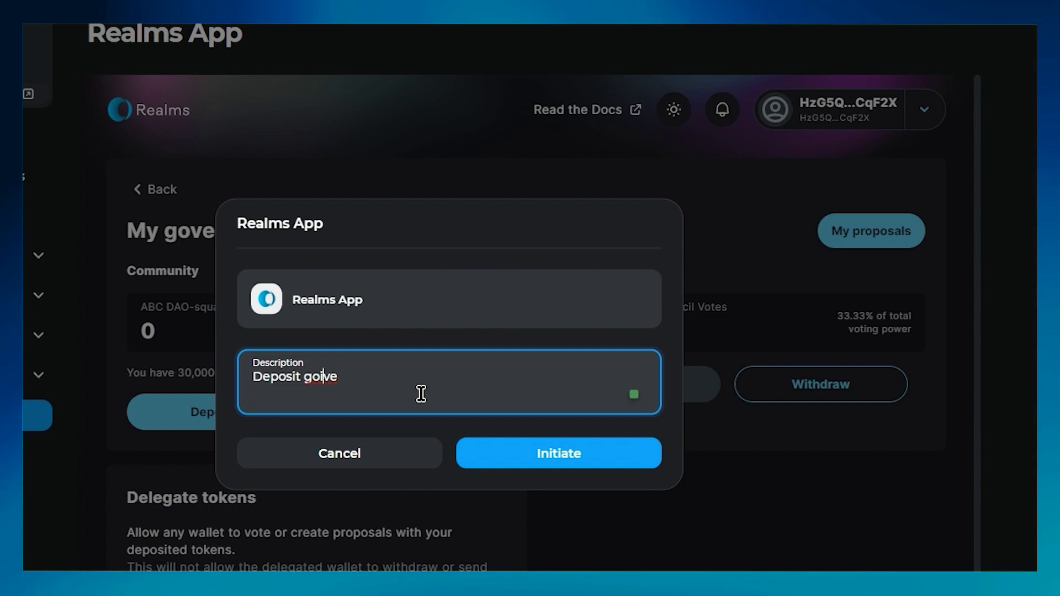
key(Delete)
key(Delete)
text(ver)
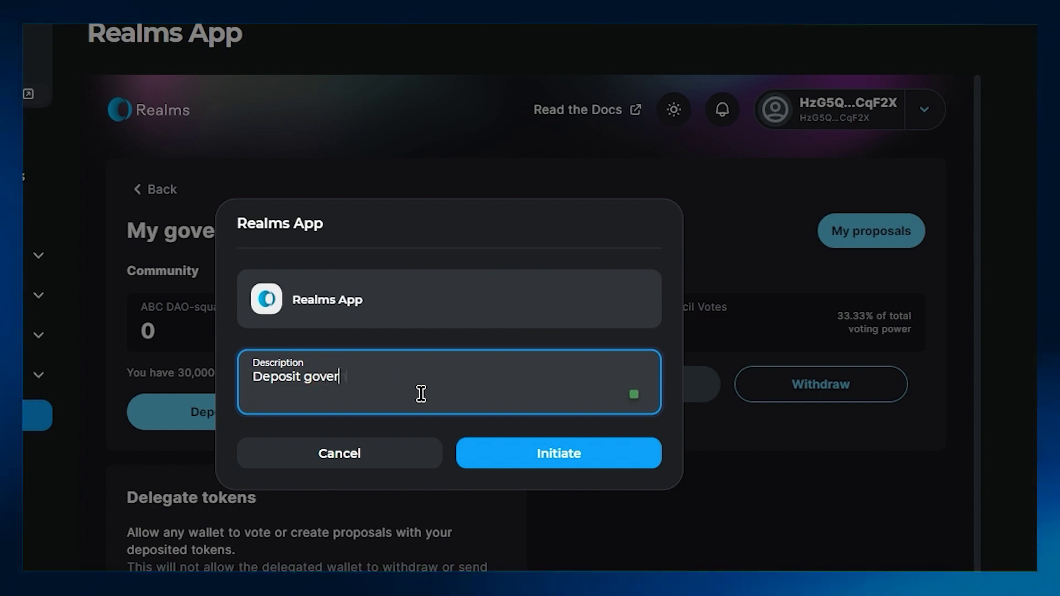
text(nance token)
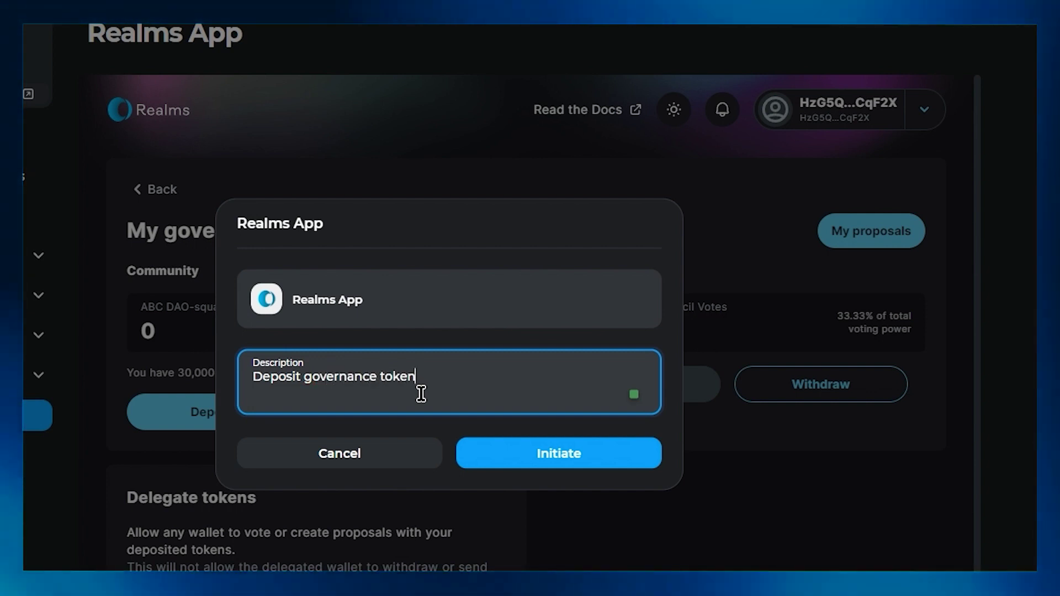
text(s to realms)
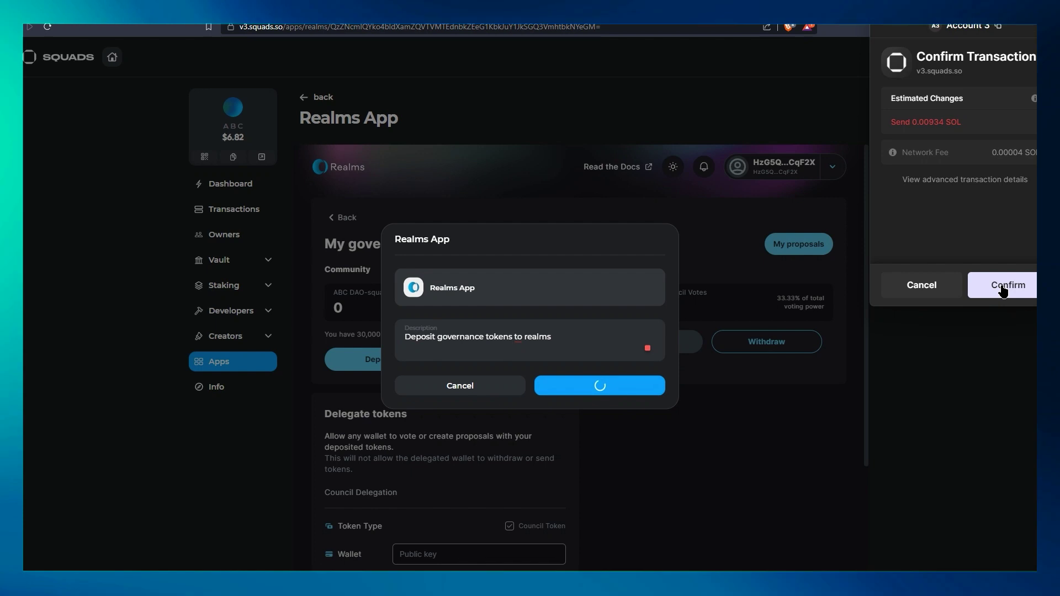
click(1004, 288)
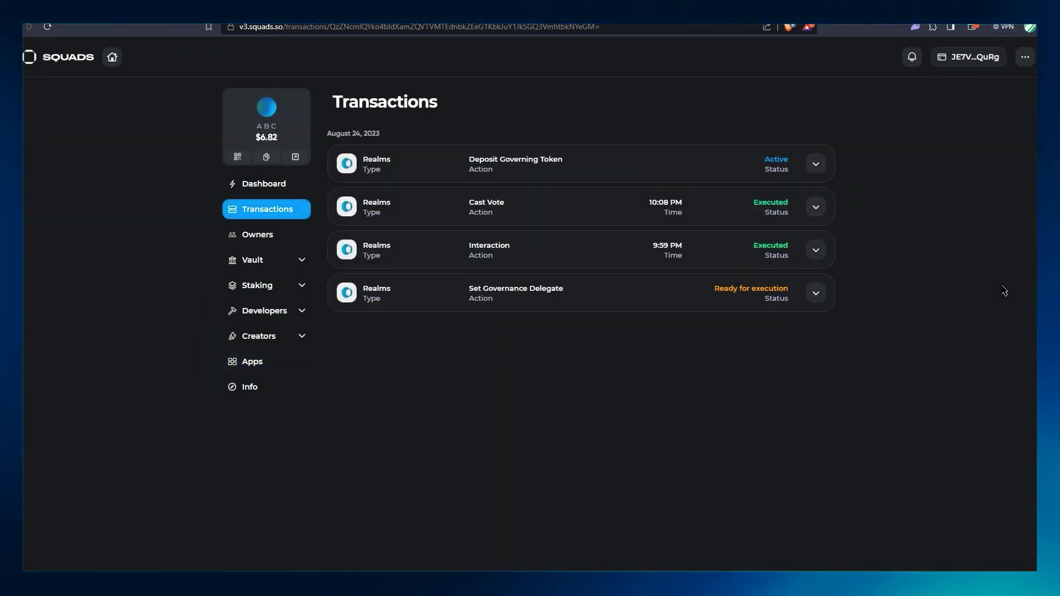
Step: Expand the Deposit Governing Token transaction in the Squad's list and switch the connected wallet to Account 2
click(817, 166)
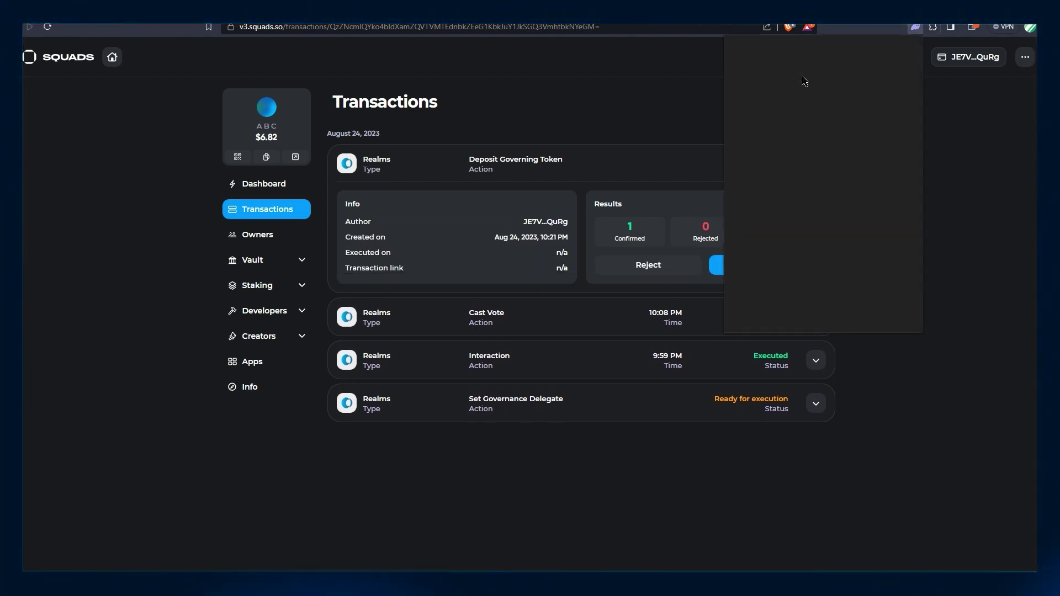
click(738, 45)
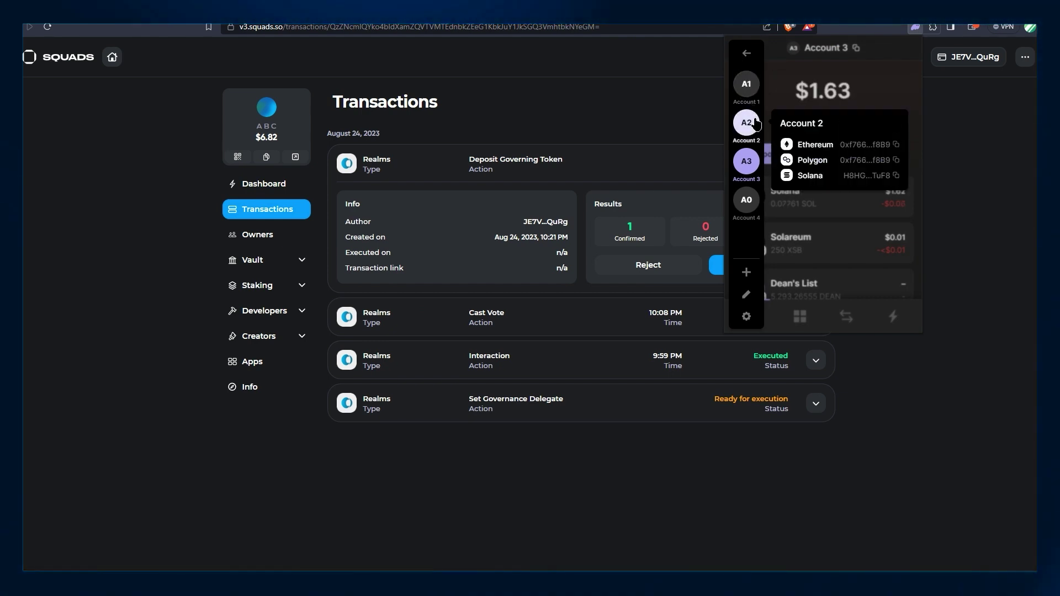
click(754, 124)
click(711, 131)
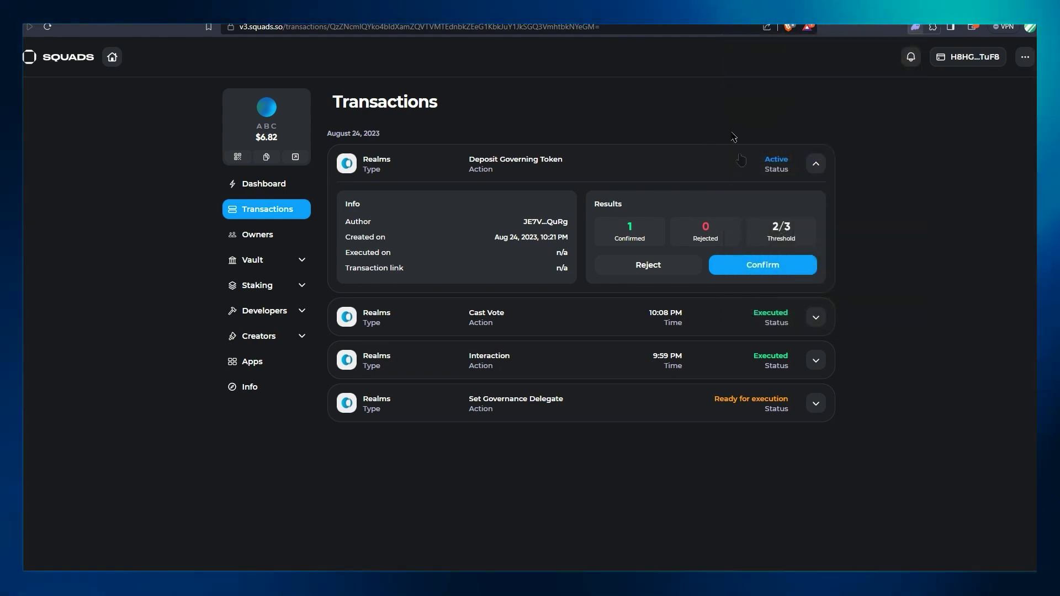
Step: Confirm the Deposit Governing Token transaction with Account 2 and execute it, approving both requests in the wallet
click(770, 266)
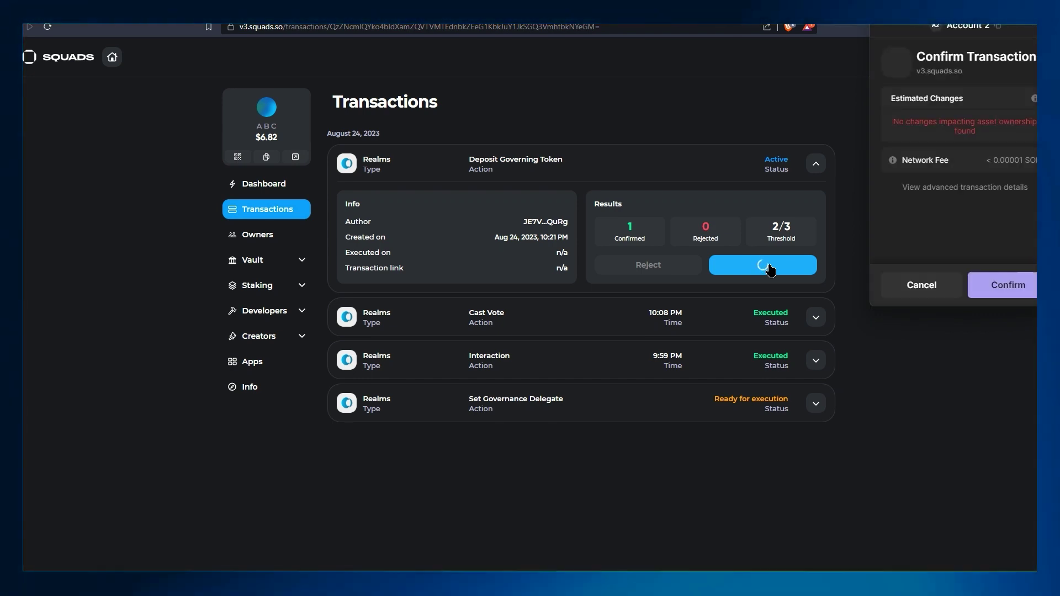
click(1003, 295)
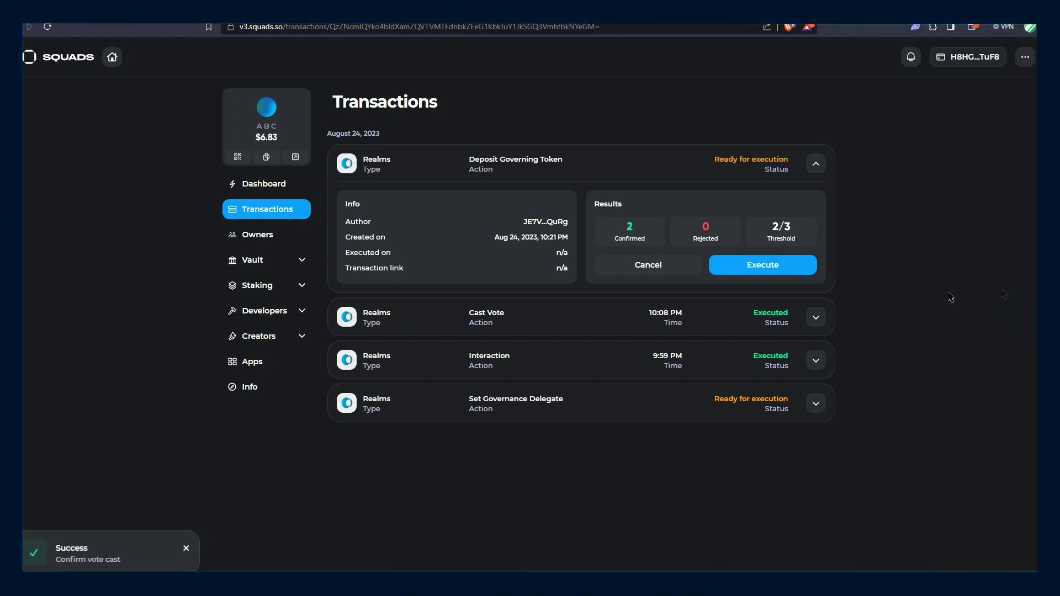
click(765, 266)
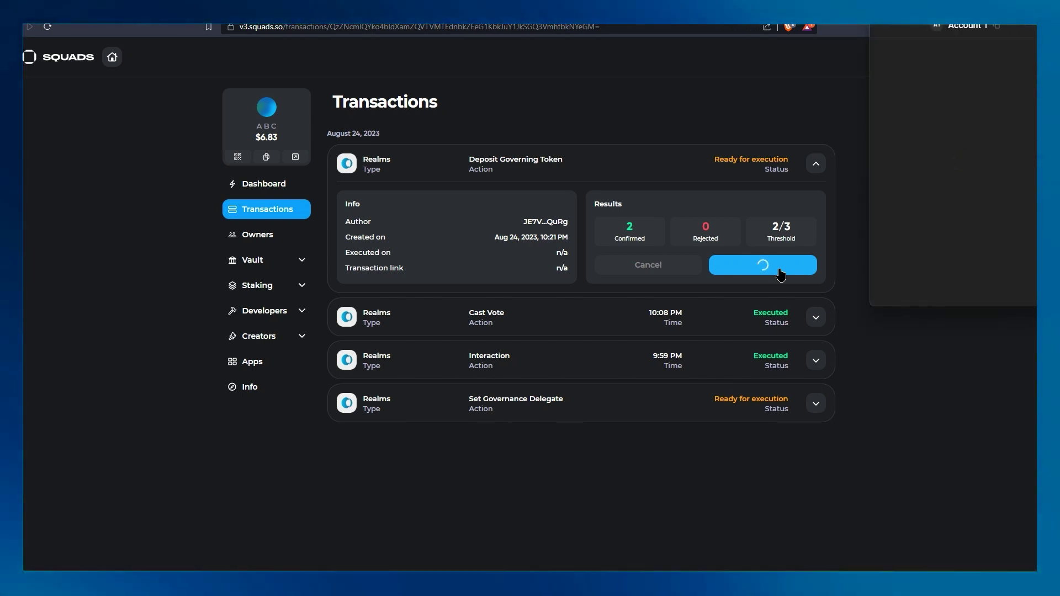
click(1025, 285)
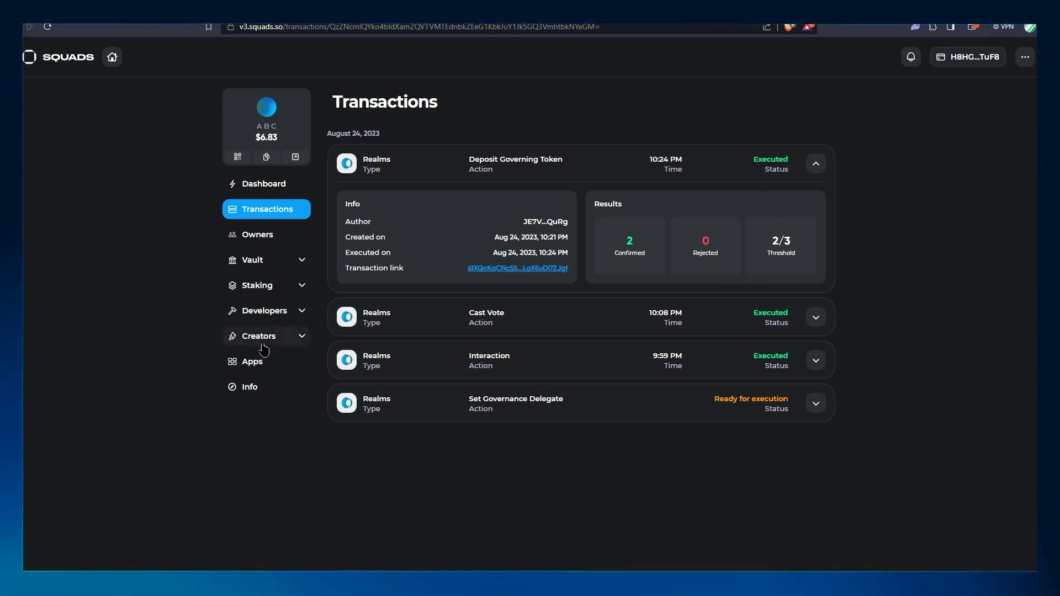
Step: Reopen the Realms app from the Squad and open ABC DAO-squads through a search for "ABC D"
click(260, 362)
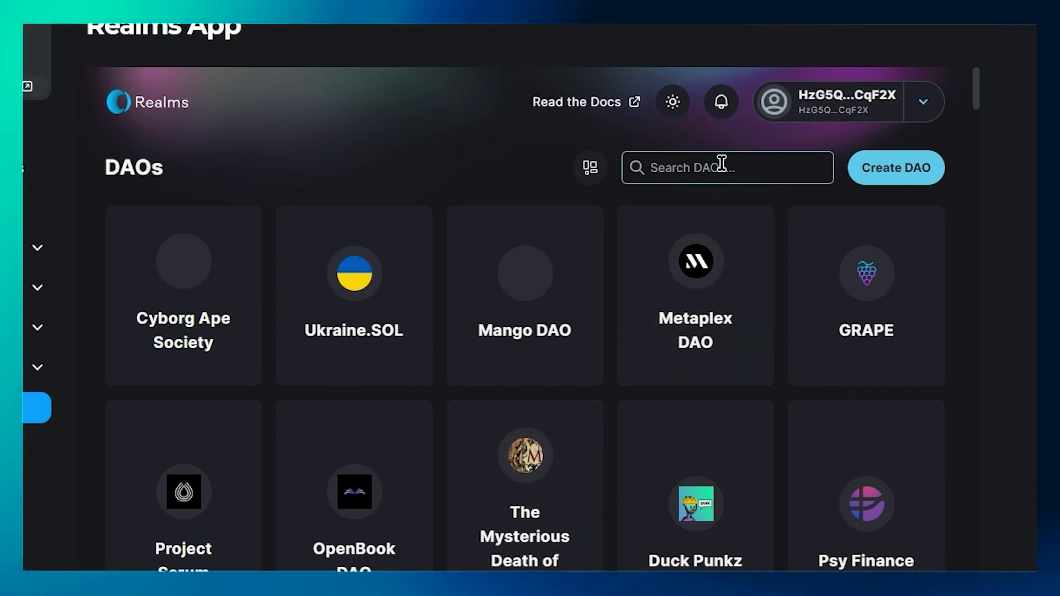
text(AB)
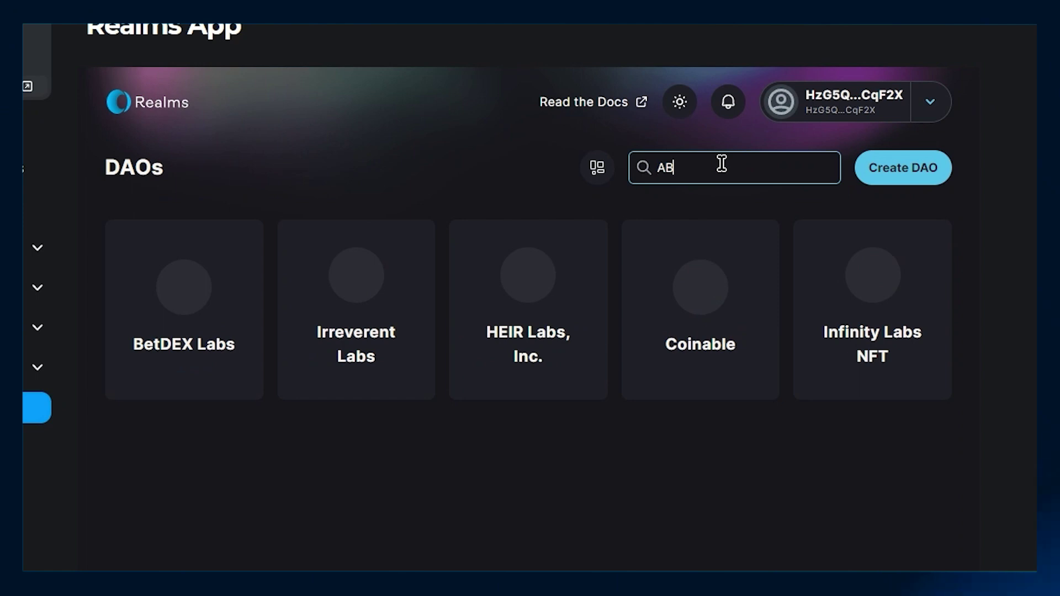
text(C)
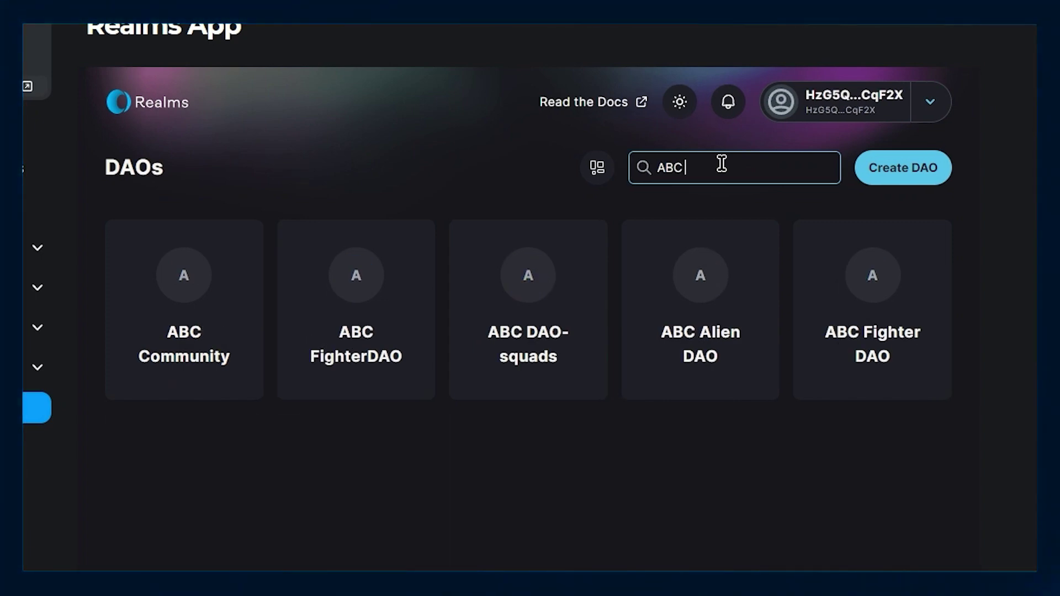
text(D)
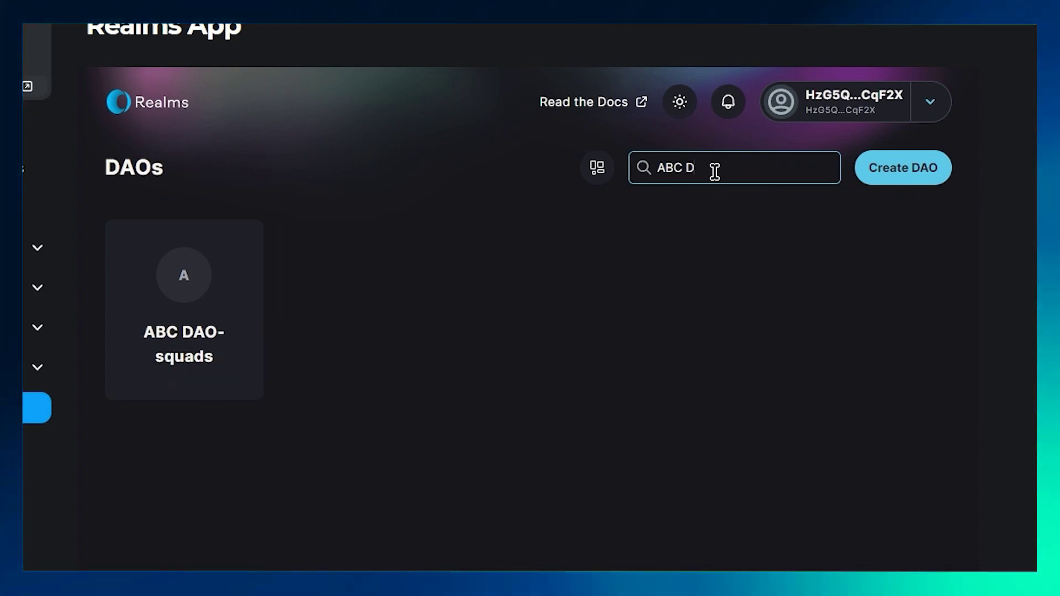
click(274, 285)
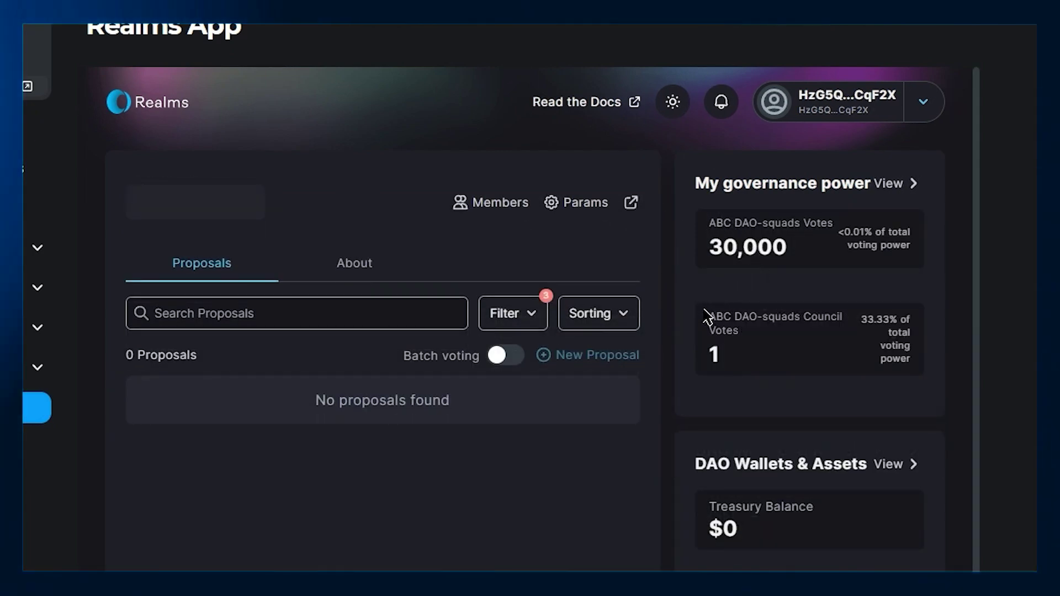
Step: Cast a community Yes vote on the Quorom test proposal without a comment and approve the Realms App transaction in the wallet
scroll(707, 316, down, 4)
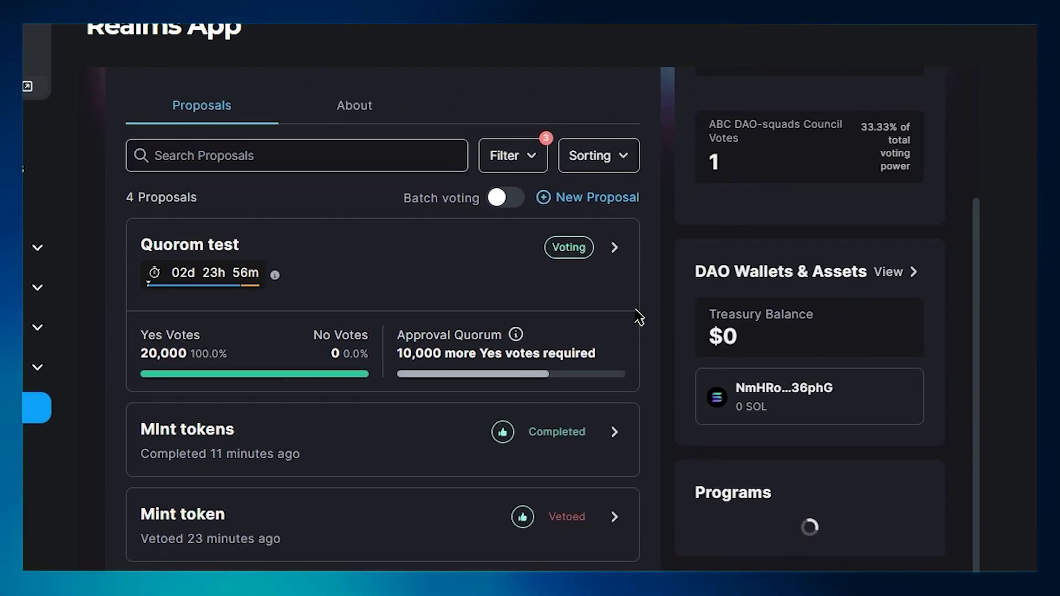
mouse_move(519, 339)
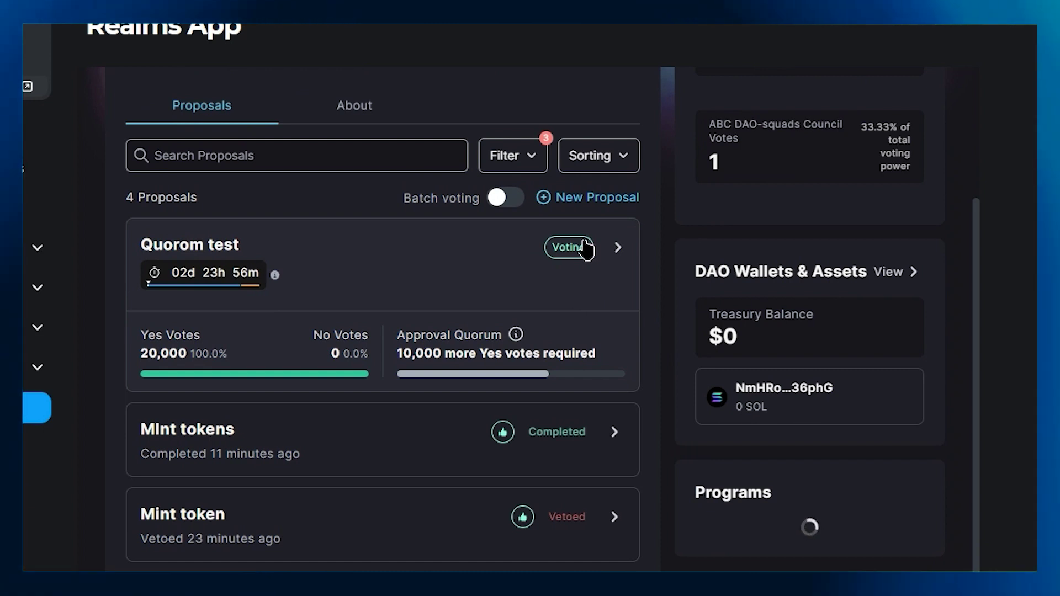
click(586, 248)
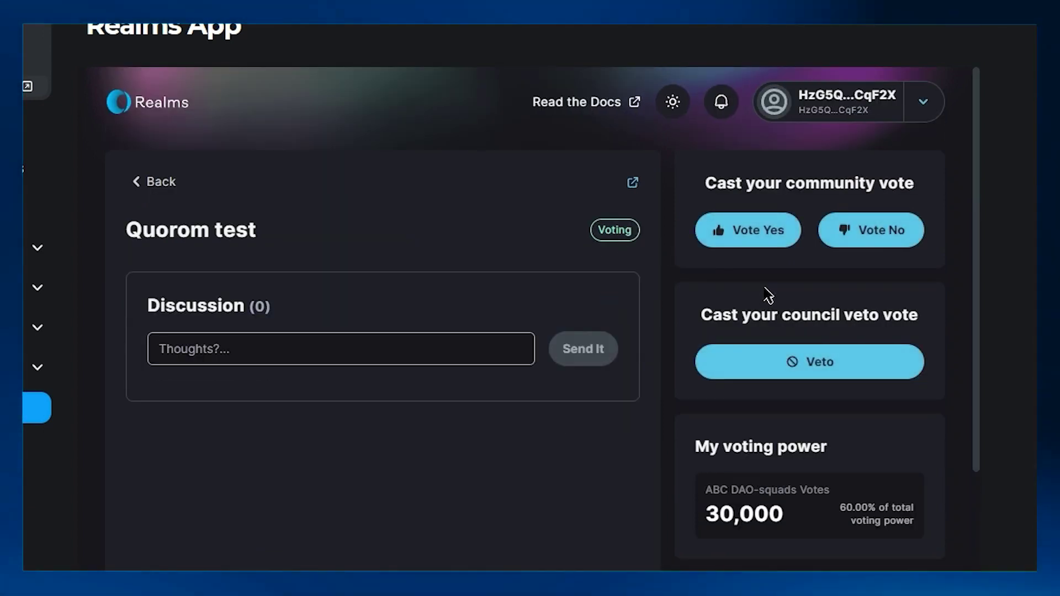
click(749, 231)
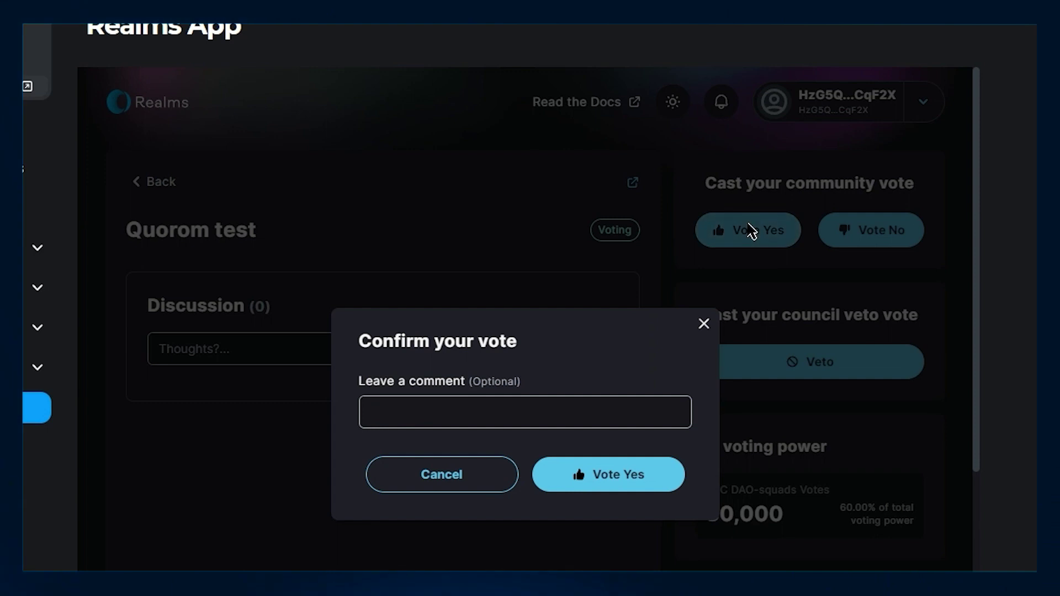
click(640, 486)
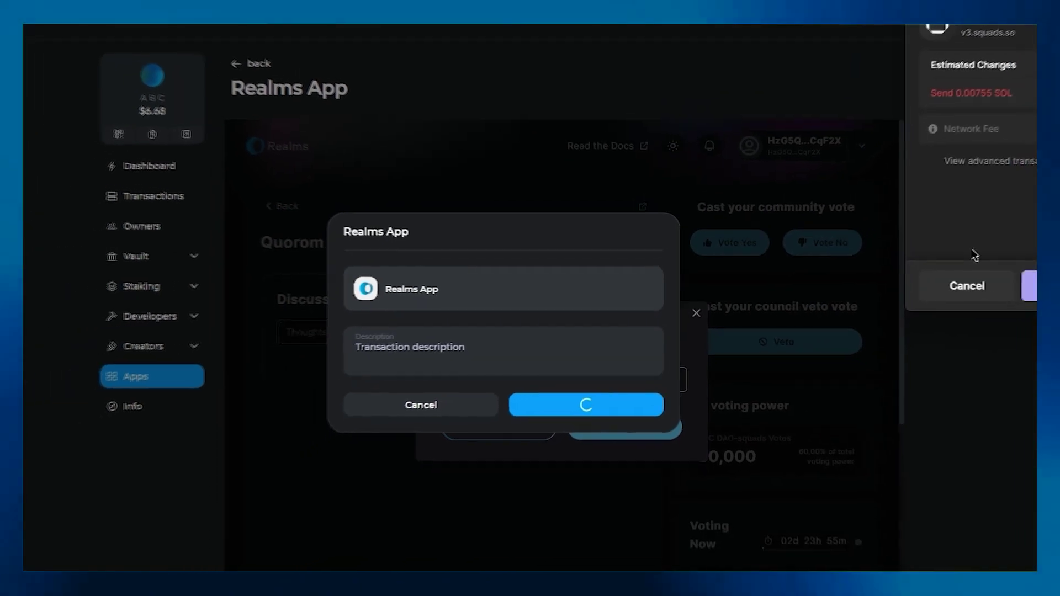
click(1029, 286)
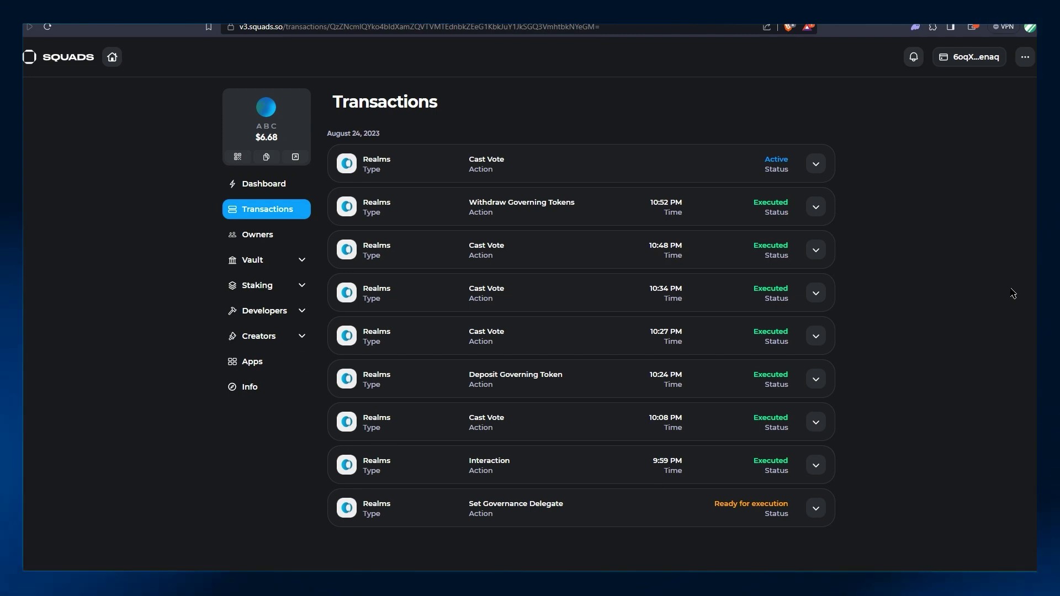
Step: Expand the active Cast Vote transaction in the Squad's list and switch the connected wallet to Account 3
click(815, 164)
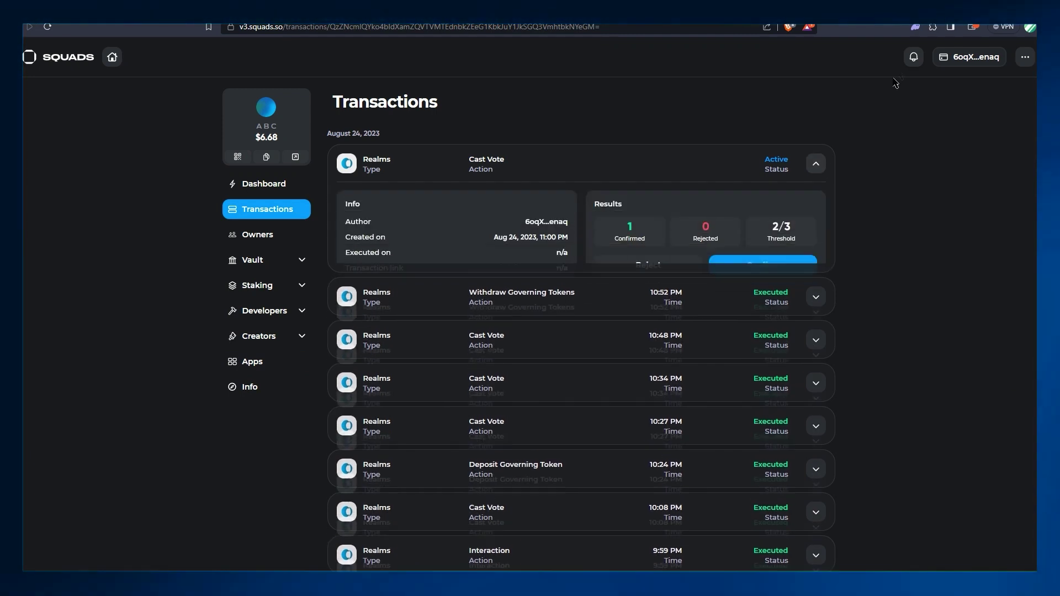
click(914, 27)
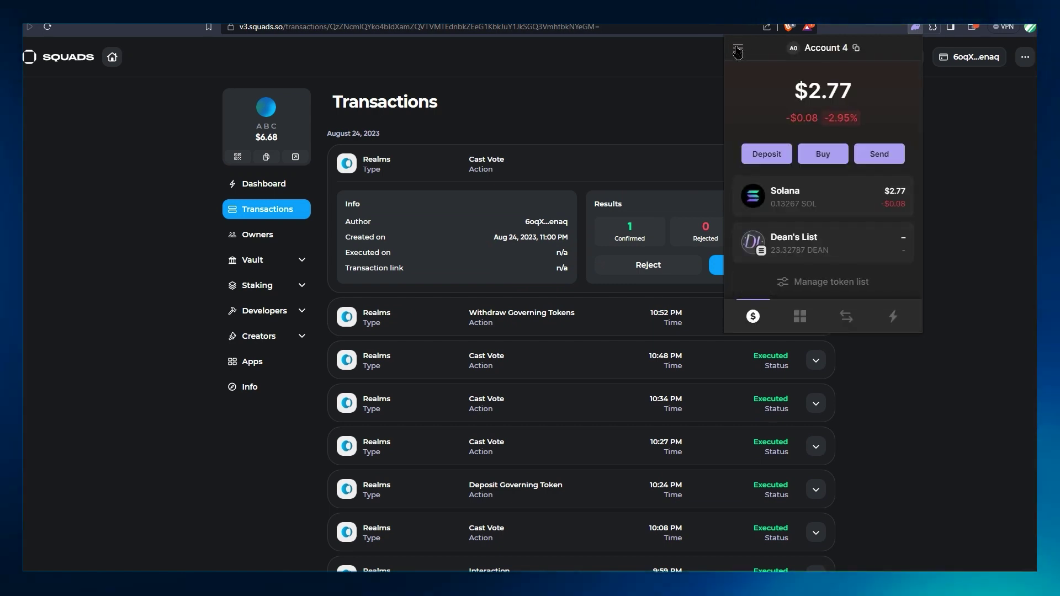
click(738, 49)
click(747, 162)
click(966, 262)
Step: Confirm and execute the active Cast Vote transaction, approving both requests in the wallet
click(754, 269)
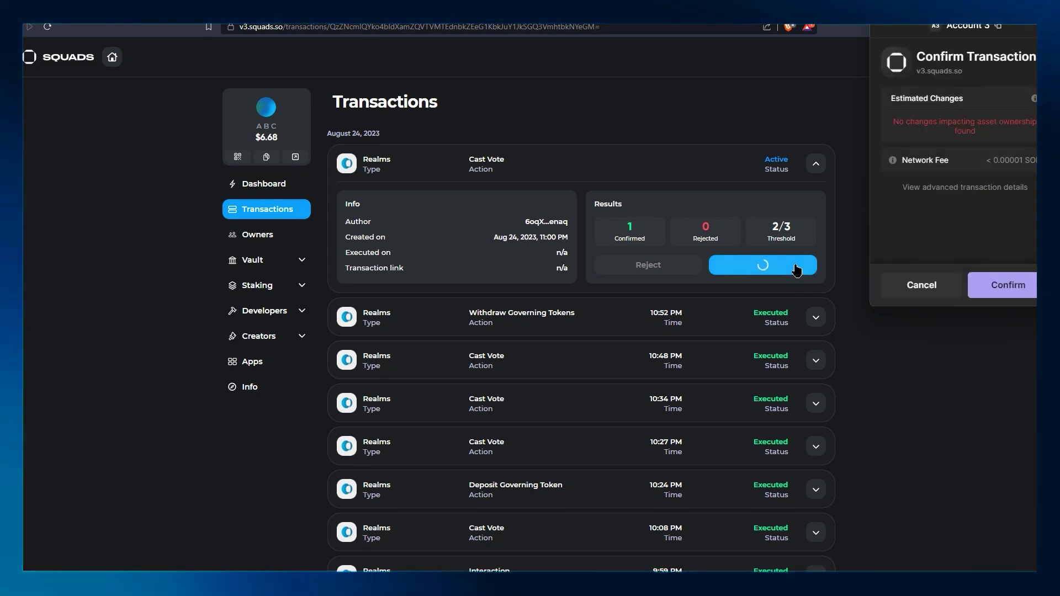
click(1013, 286)
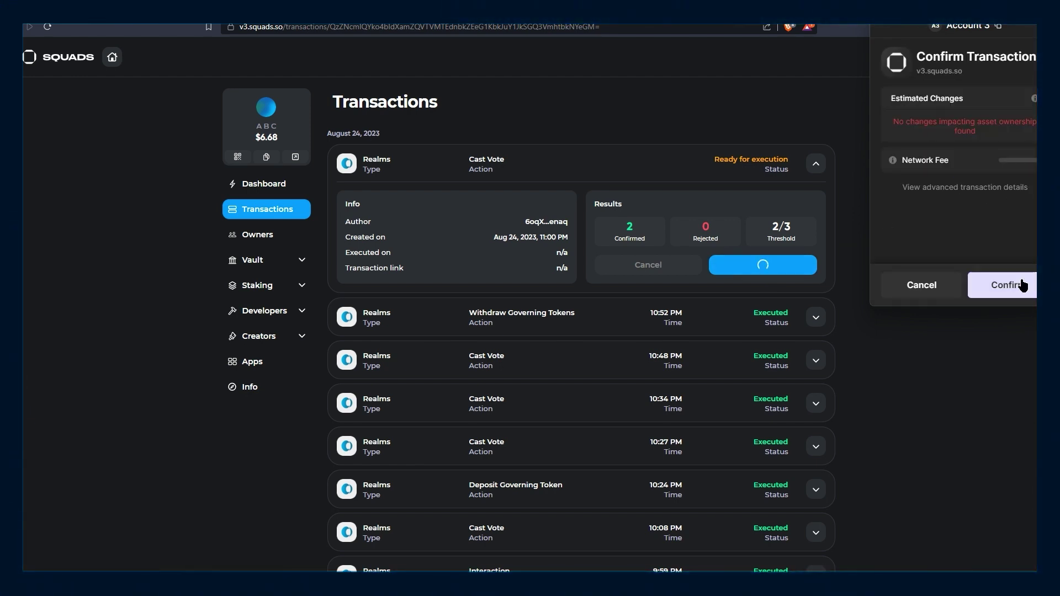
click(1005, 284)
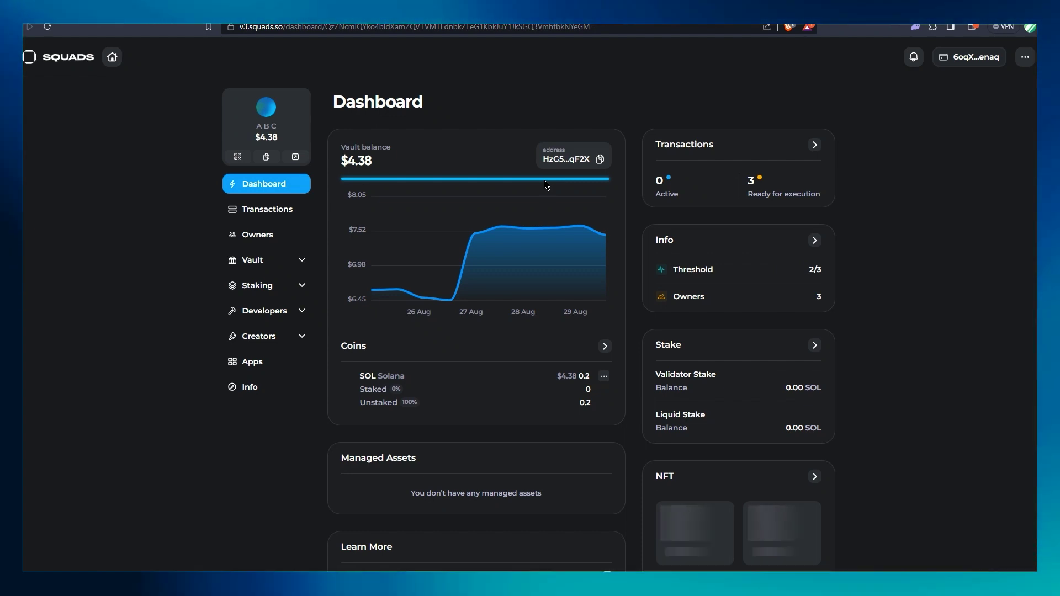
Step: Reopen the Realms app from the Squad, agree to the security information, and connect with the Squads Multisig wallet
click(263, 365)
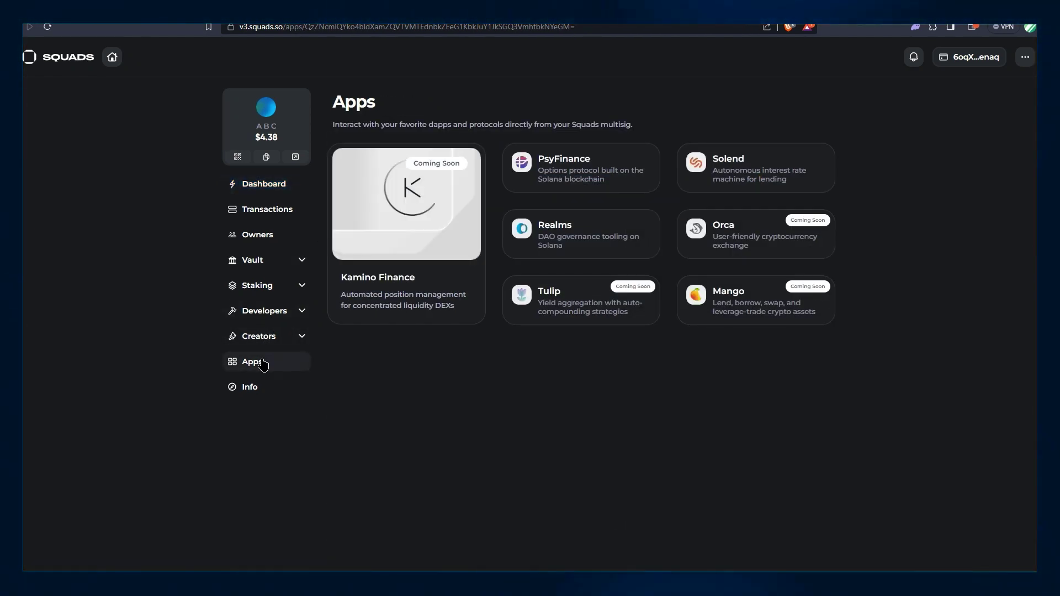
click(563, 249)
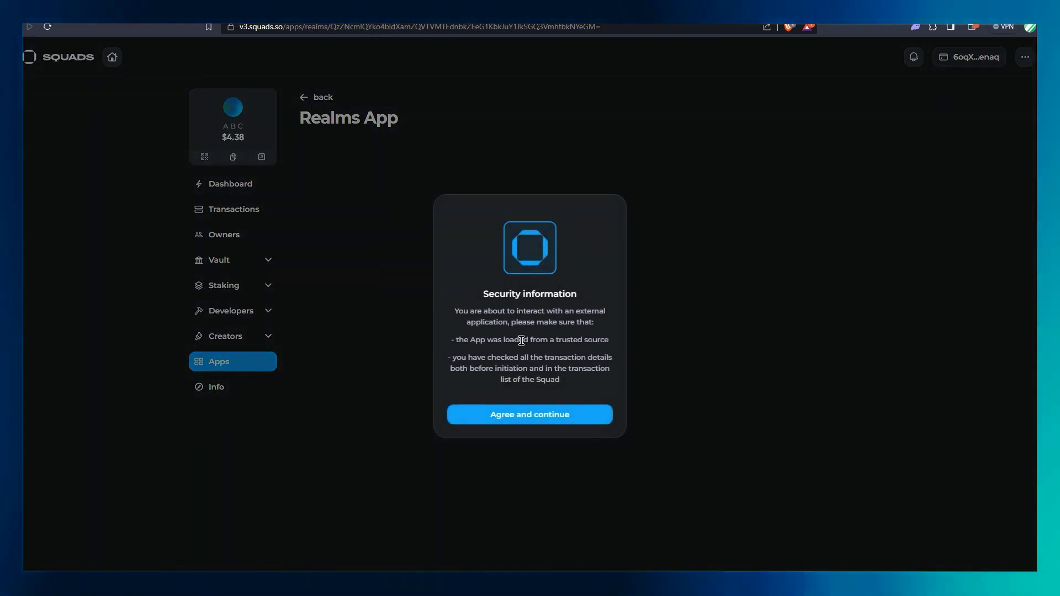
click(538, 415)
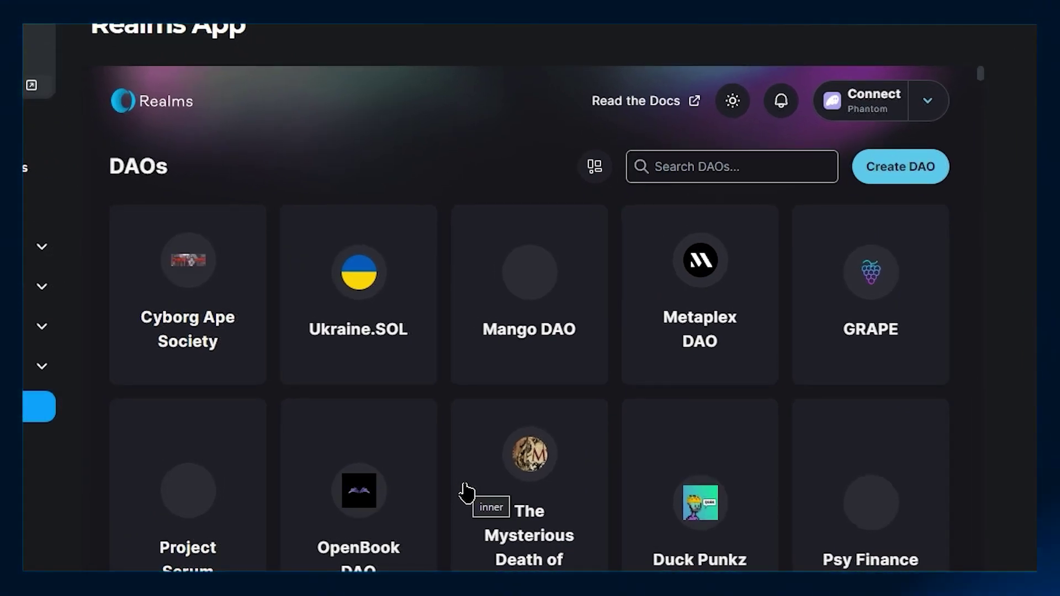
click(927, 101)
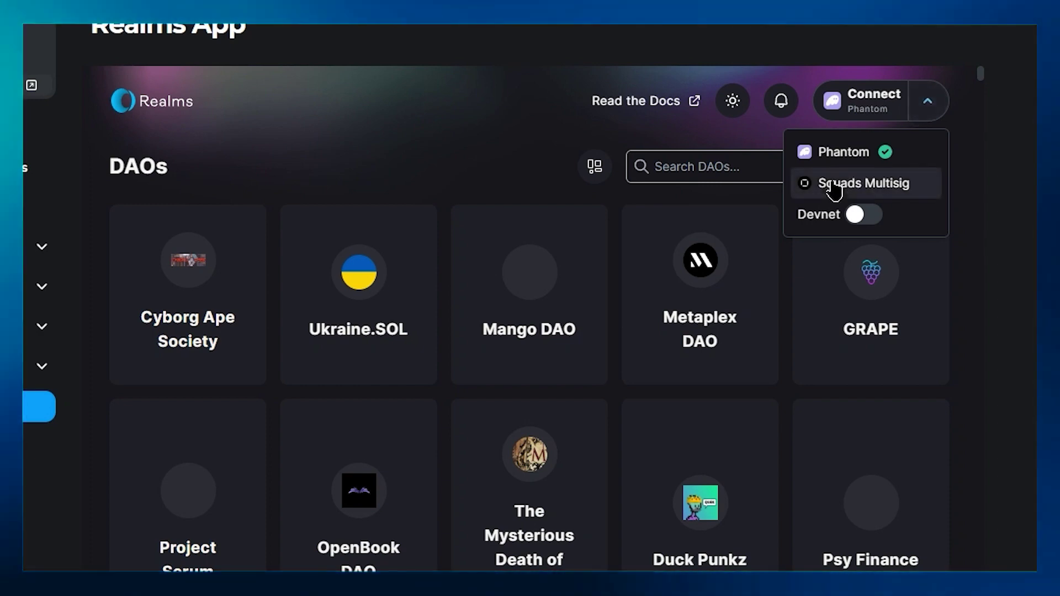
click(833, 184)
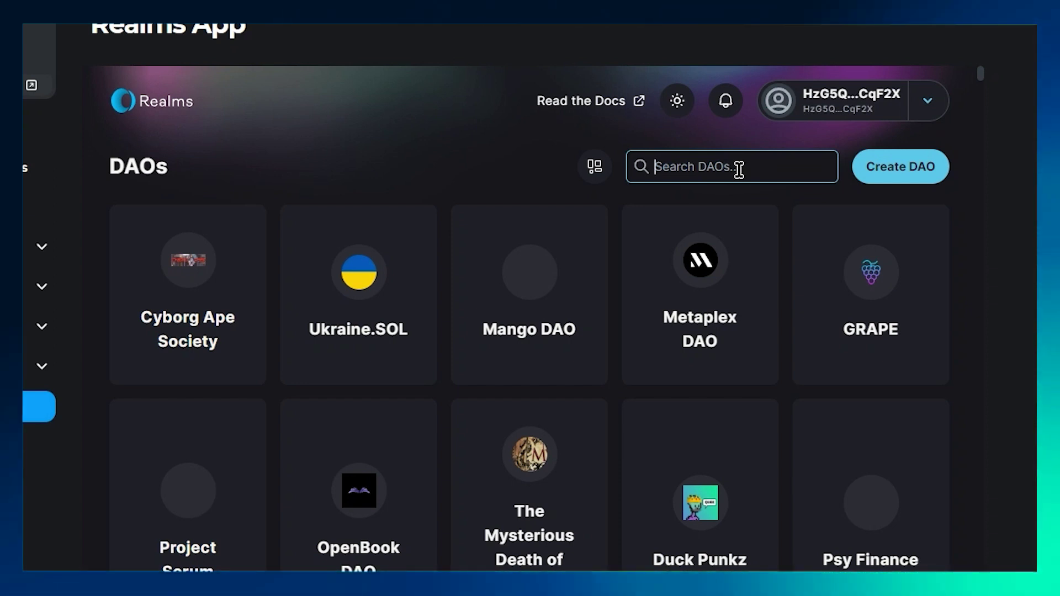
Step: Open ABC DAO-squads through a search for "abc" and reconnect the Squads Multisig wallet on its page
text(ab)
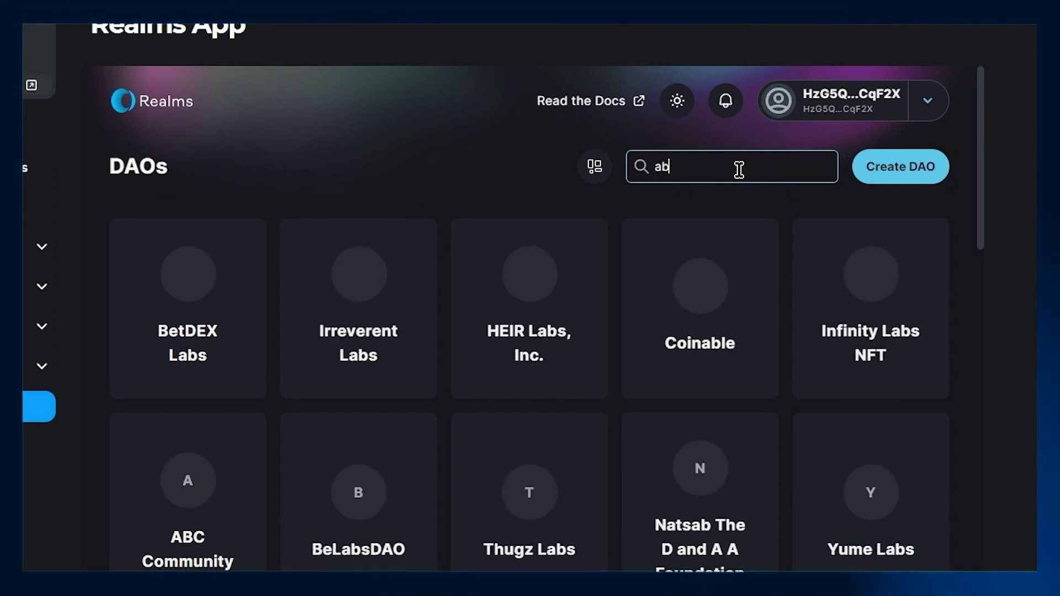
text(c)
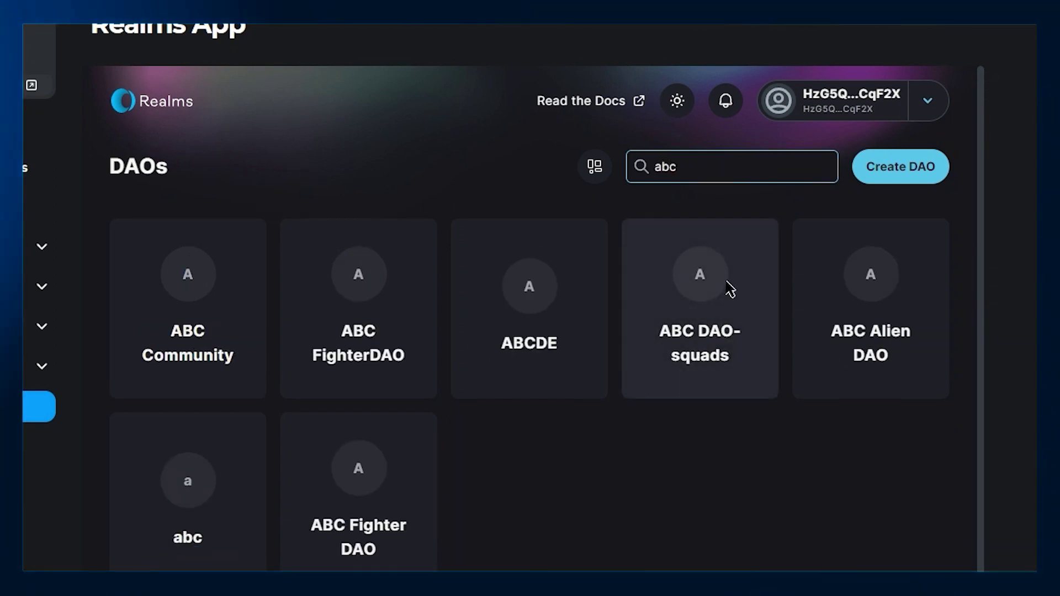
click(687, 337)
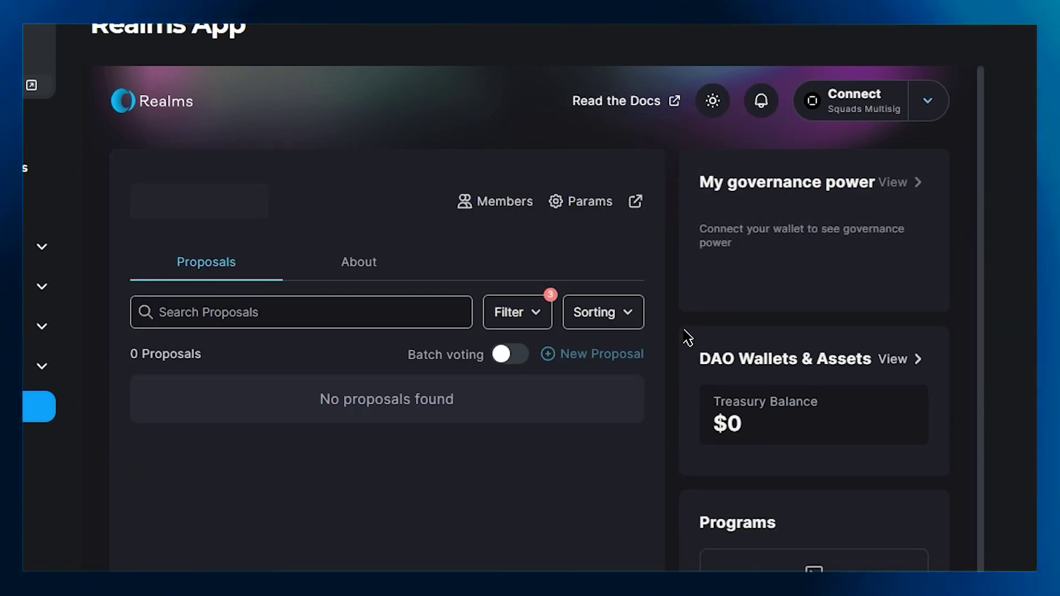
click(856, 105)
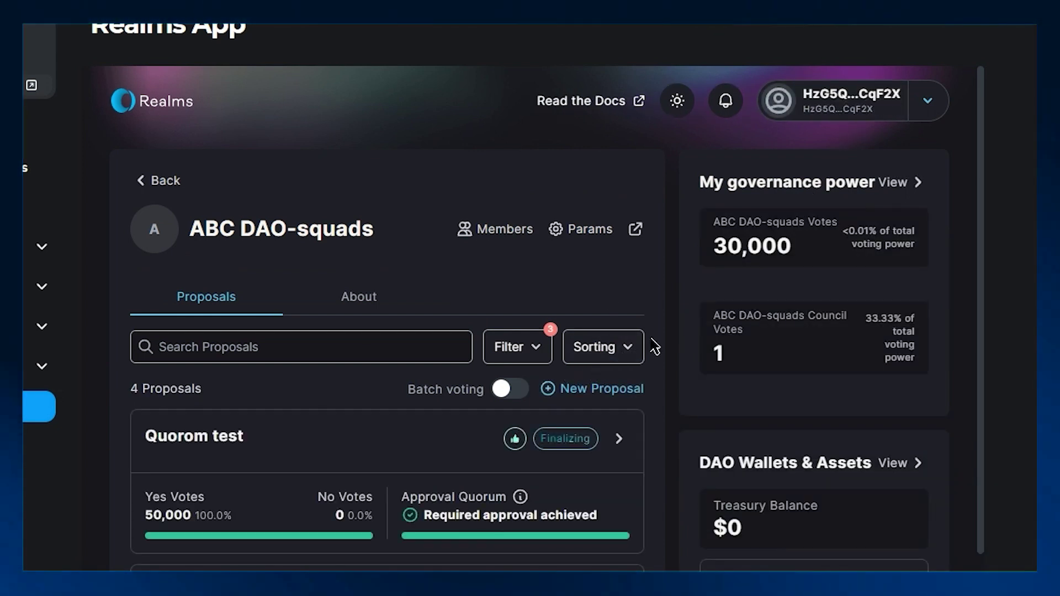
Step: Start a new ABC DAO-squads proposal titled "New token mint" with the description "How many tokens should we mint"
click(576, 393)
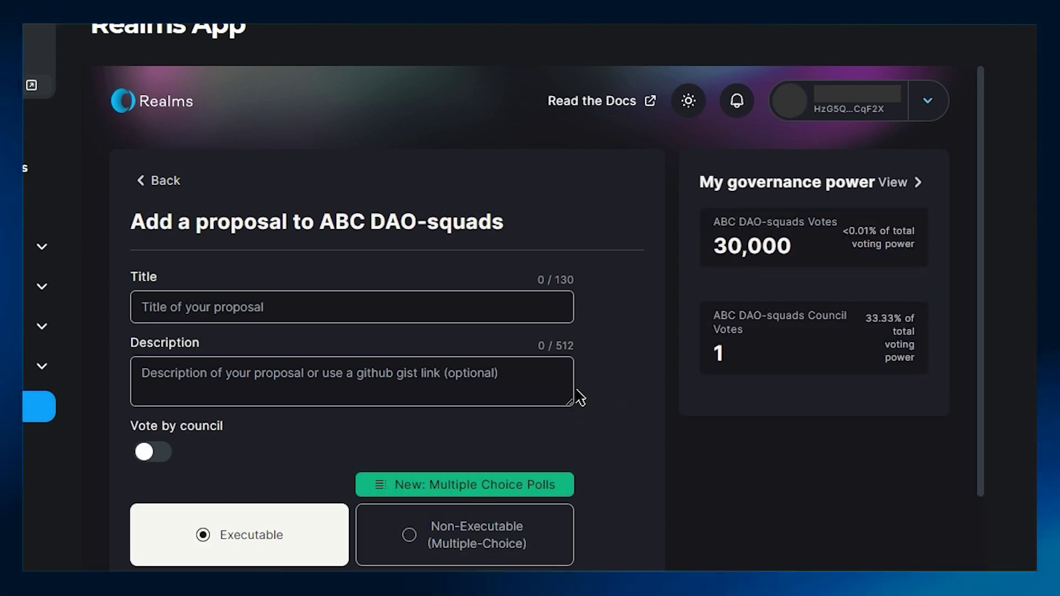
click(415, 304)
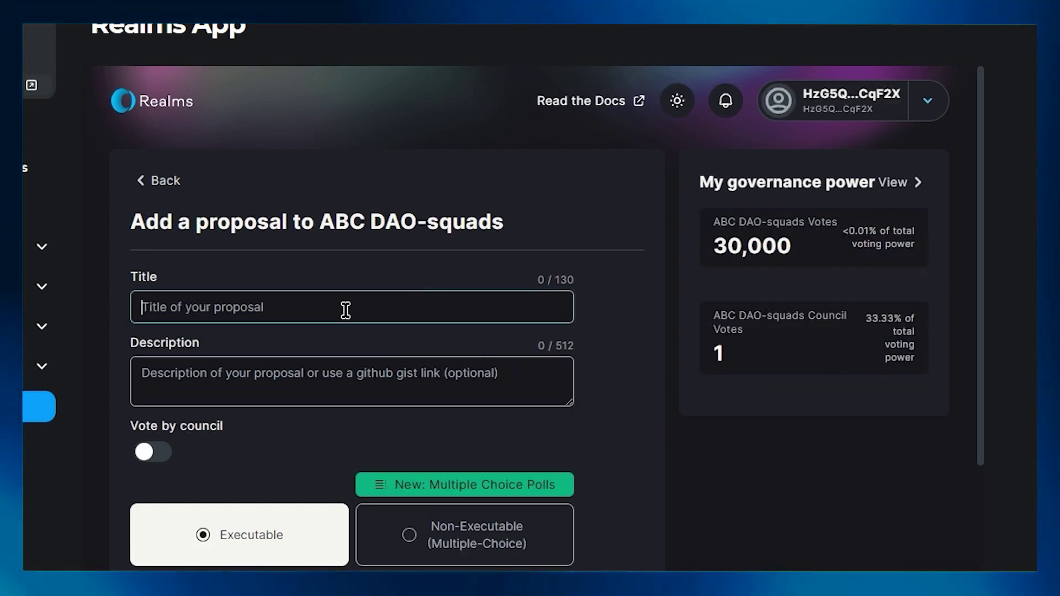
text(New token mint)
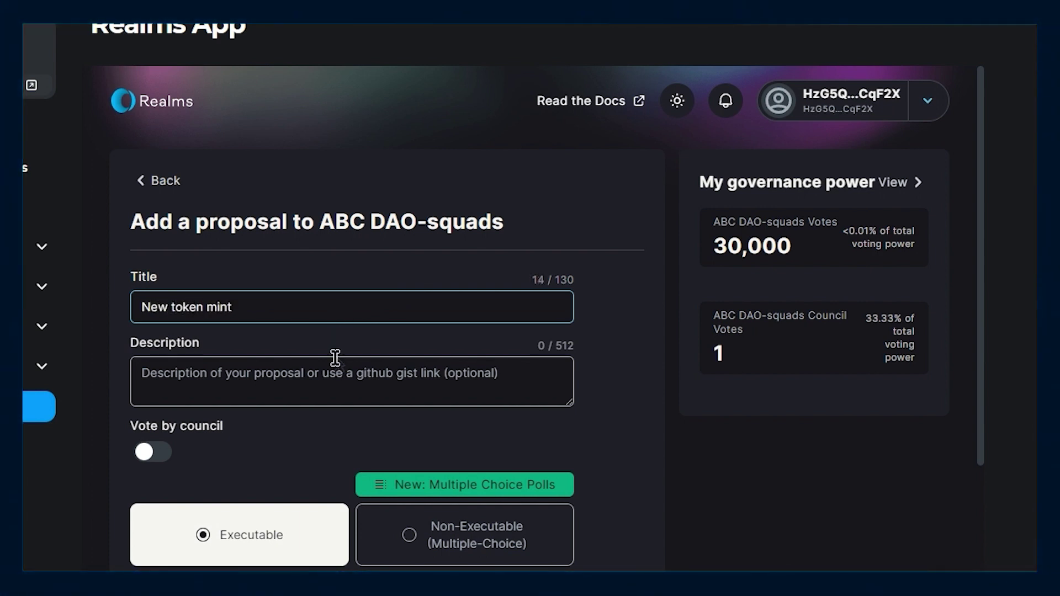
click(337, 375)
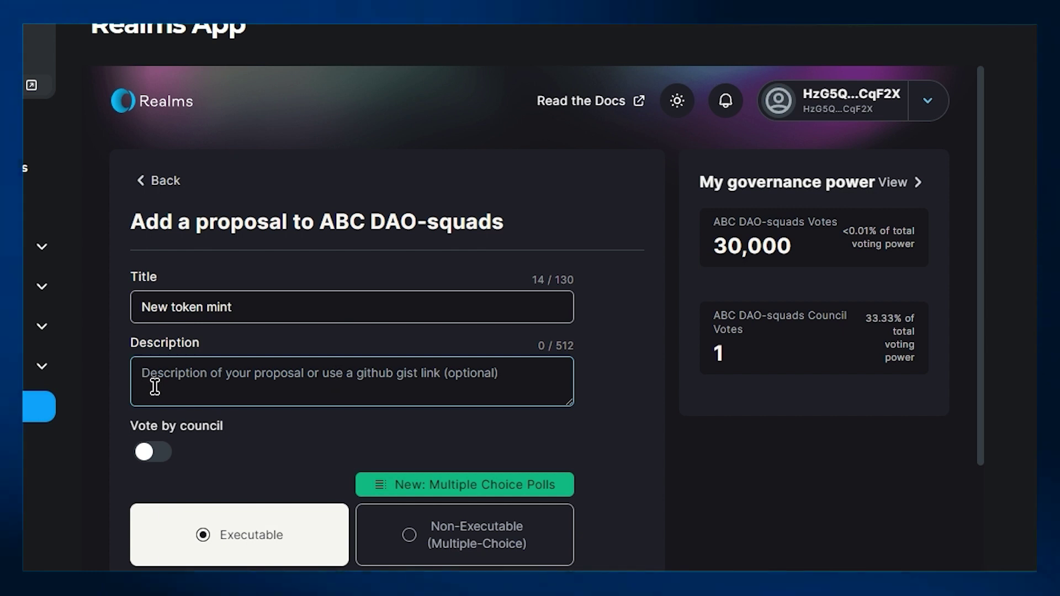
text(Haw many tokens )
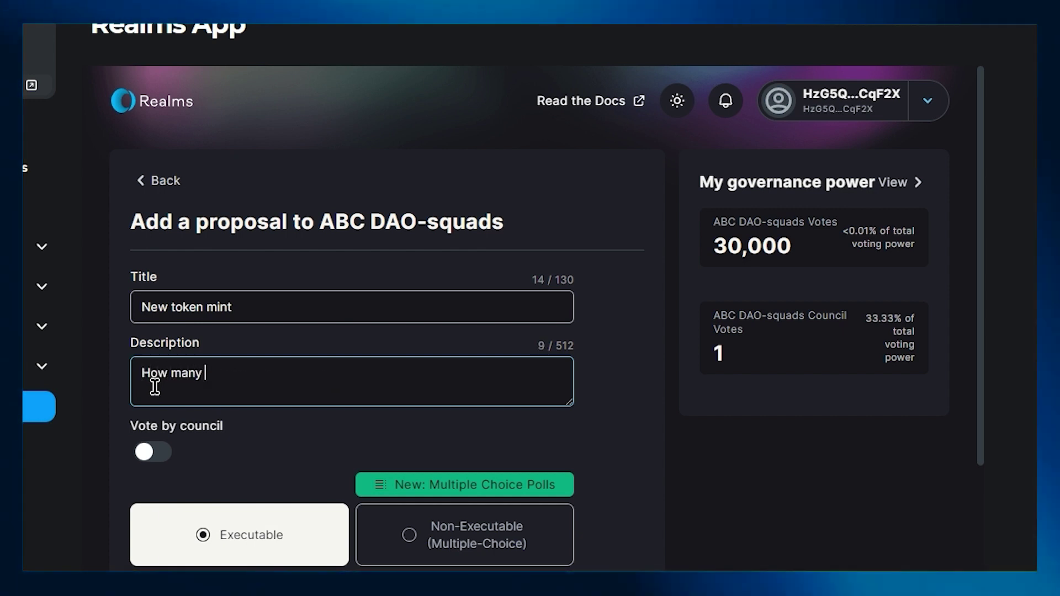
text(should we mint)
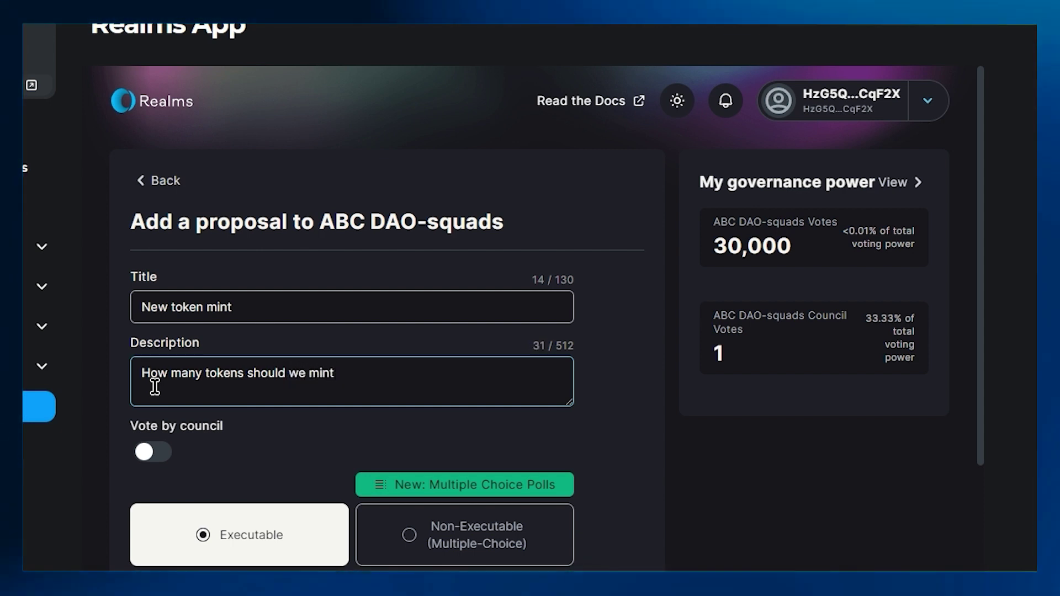
Step: Complete the description as "How many tokens should we mint into our DAO treasury?" and turn on voting by council
text( into o)
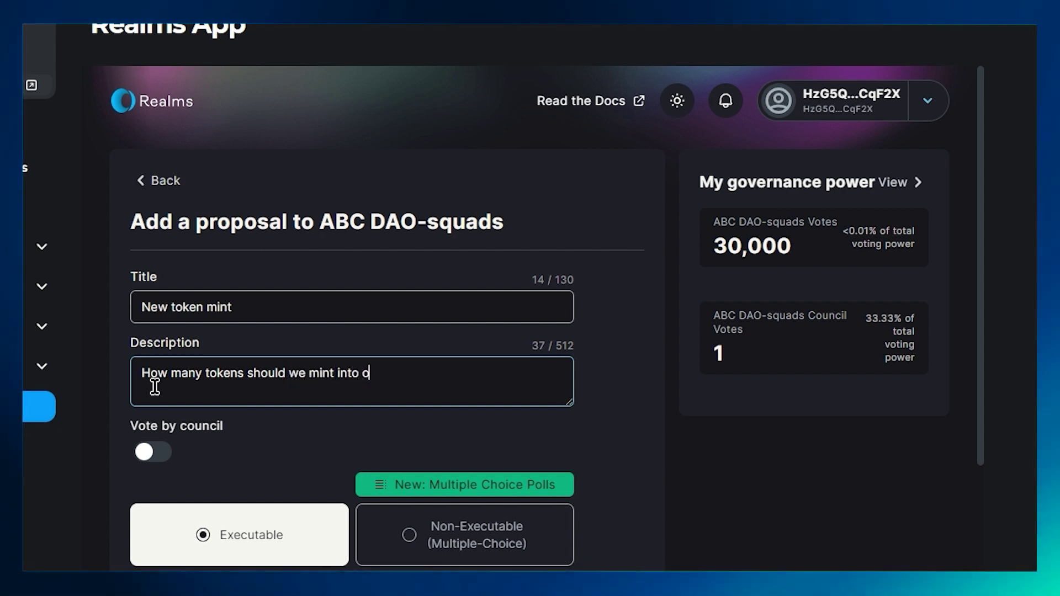
text(ur DAO treasury?)
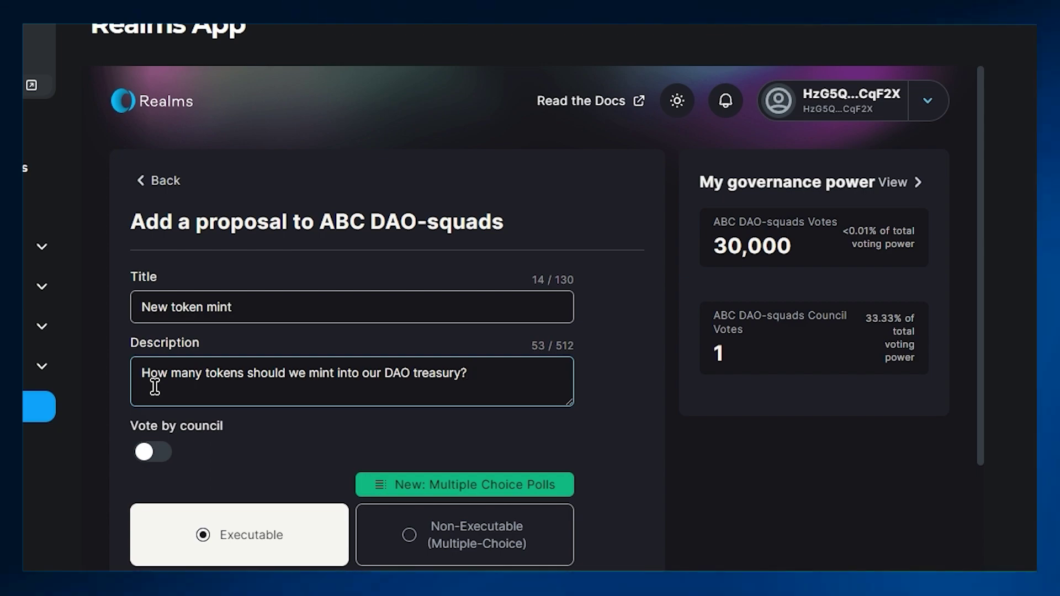
scroll(155, 387, down, 1)
click(155, 391)
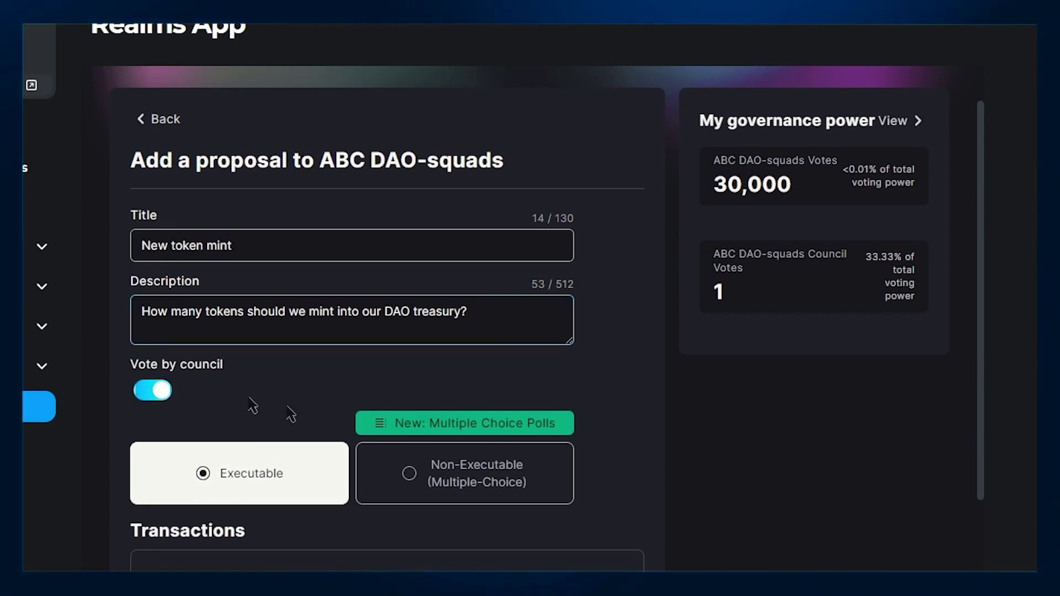
Step: Make the proposal Non-Executable (Multiple-Choice) and have it follow the rules of the DAO's wallet
click(410, 470)
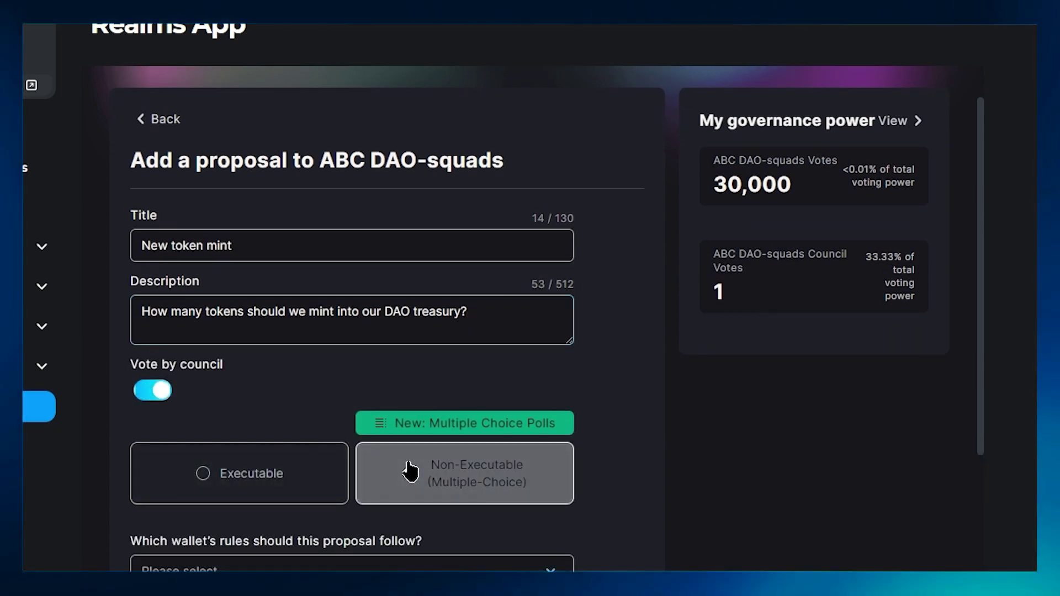
scroll(410, 471, down, 2)
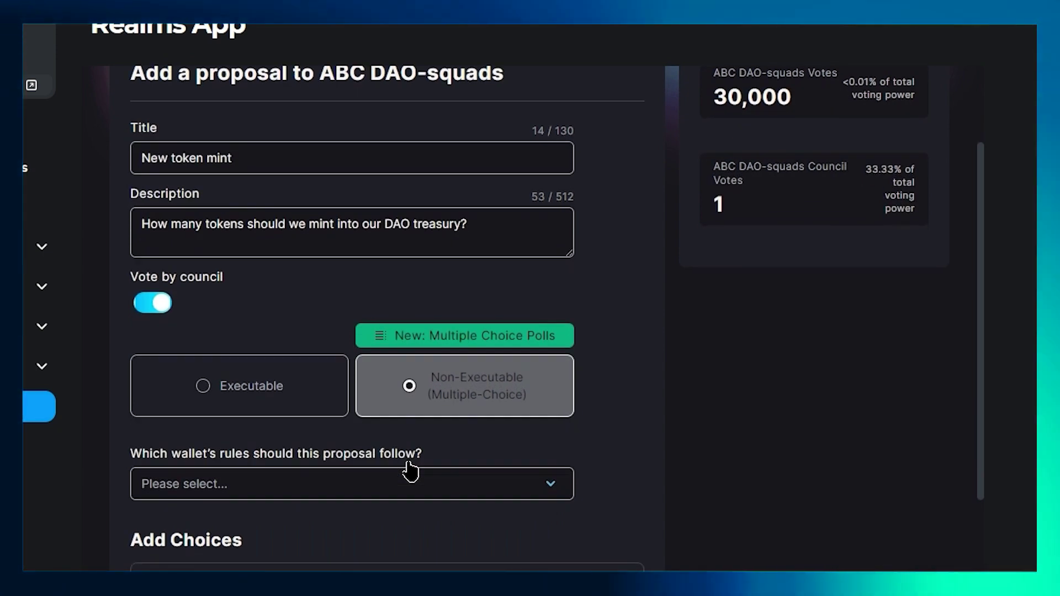
scroll(409, 471, down, 1)
click(409, 470)
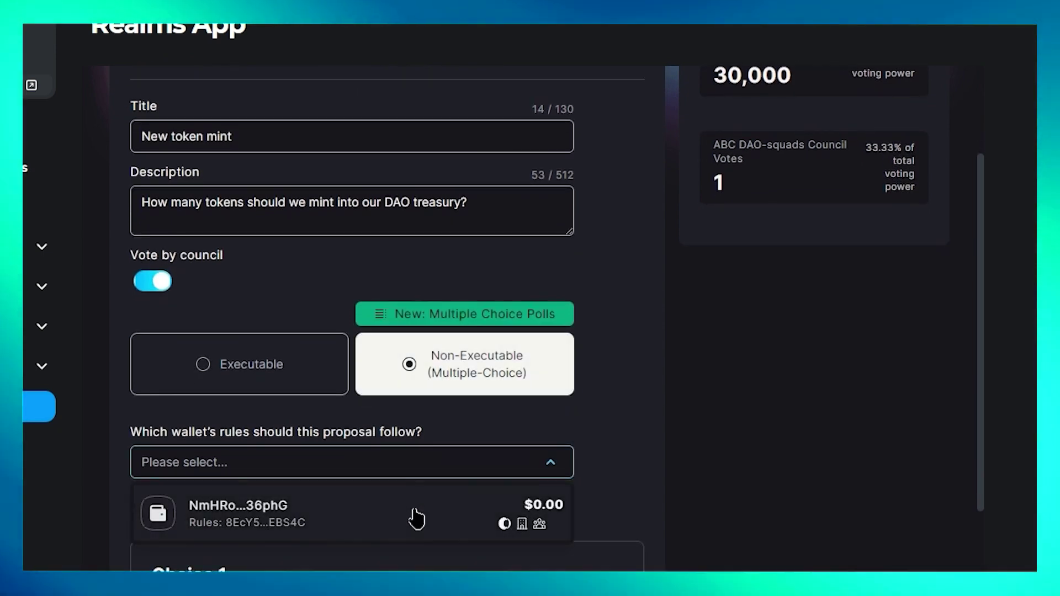
click(414, 515)
Step: Label voting choice 1 as 10000 and voting choice 2 as 20000
scroll(414, 508, down, 1)
scroll(414, 508, down, 4)
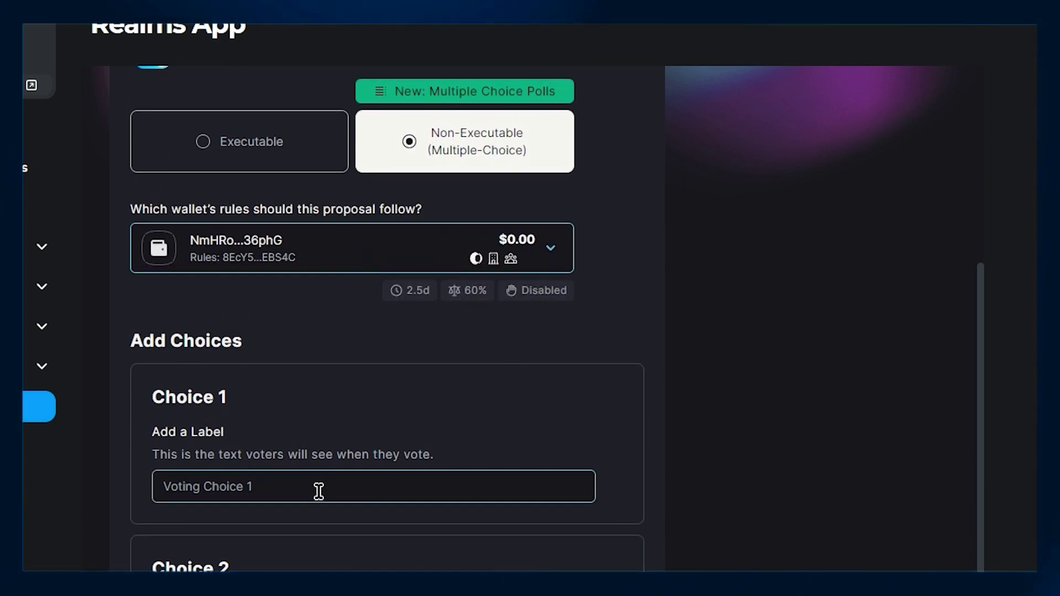
click(318, 491)
text(10000)
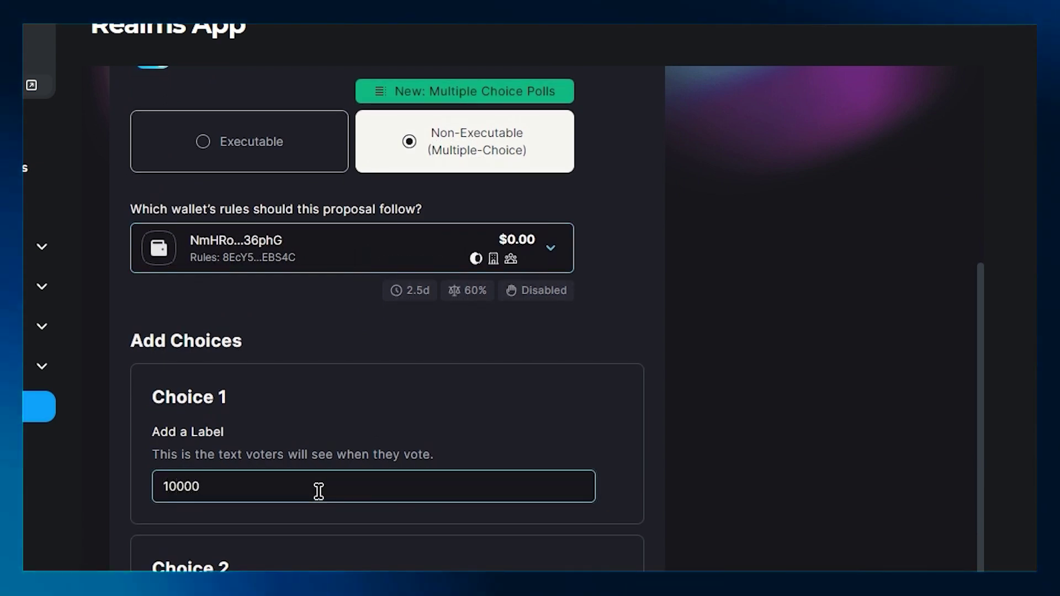
scroll(319, 491, down, 2)
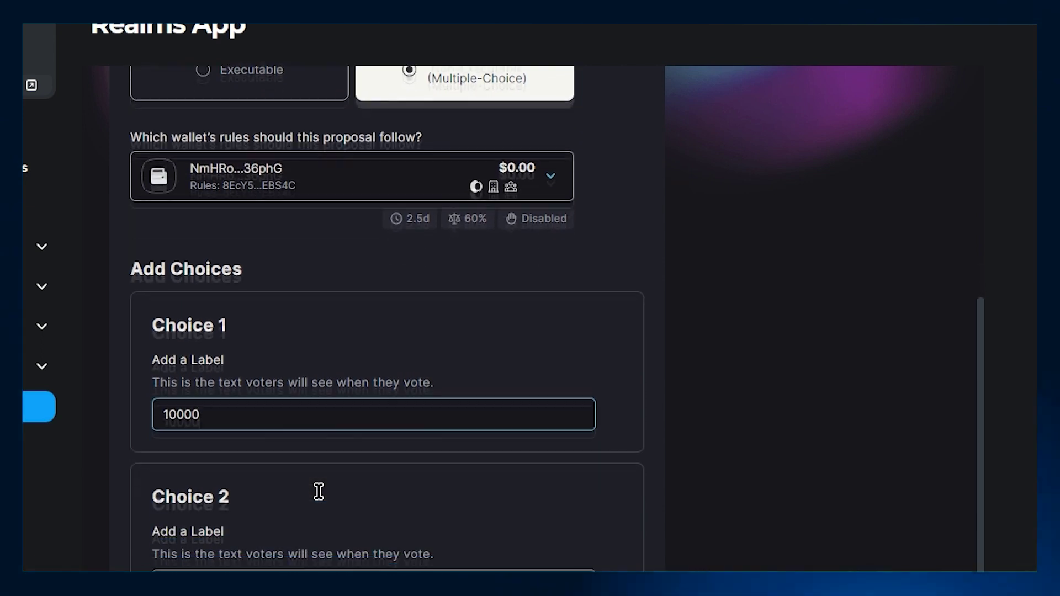
click(268, 531)
scroll(268, 519, down, 1)
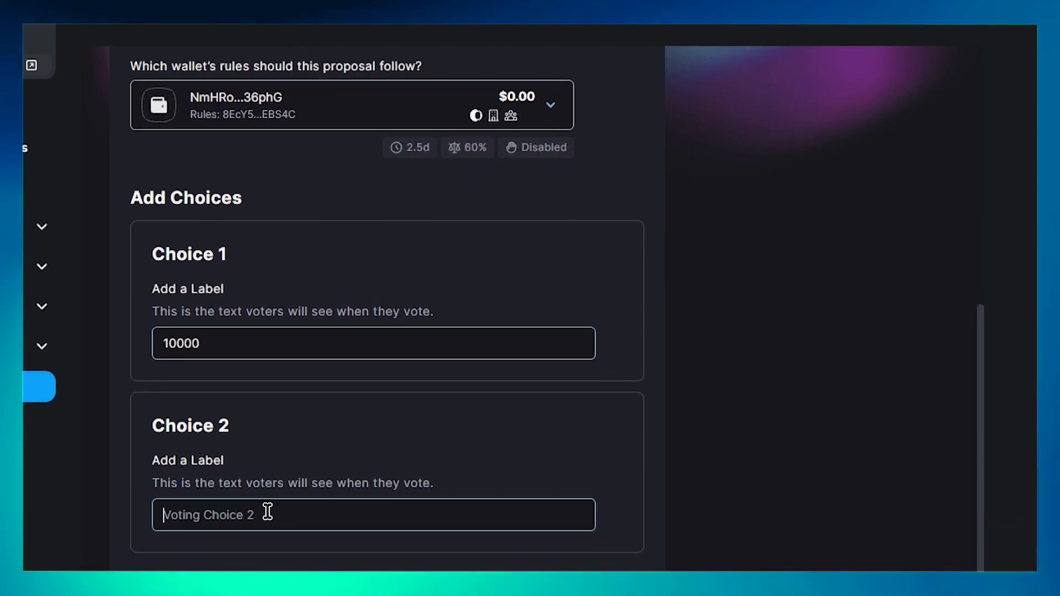
text(20000)
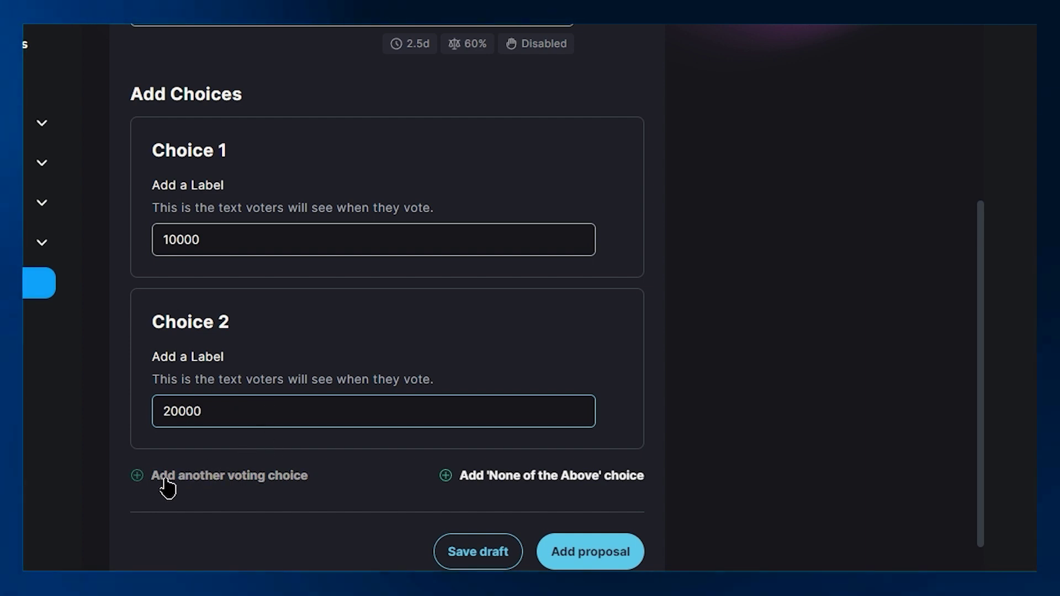
Step: Add a third voting choice labelled 15000 and a "None of the Above" choice
scroll(166, 481, down, 2)
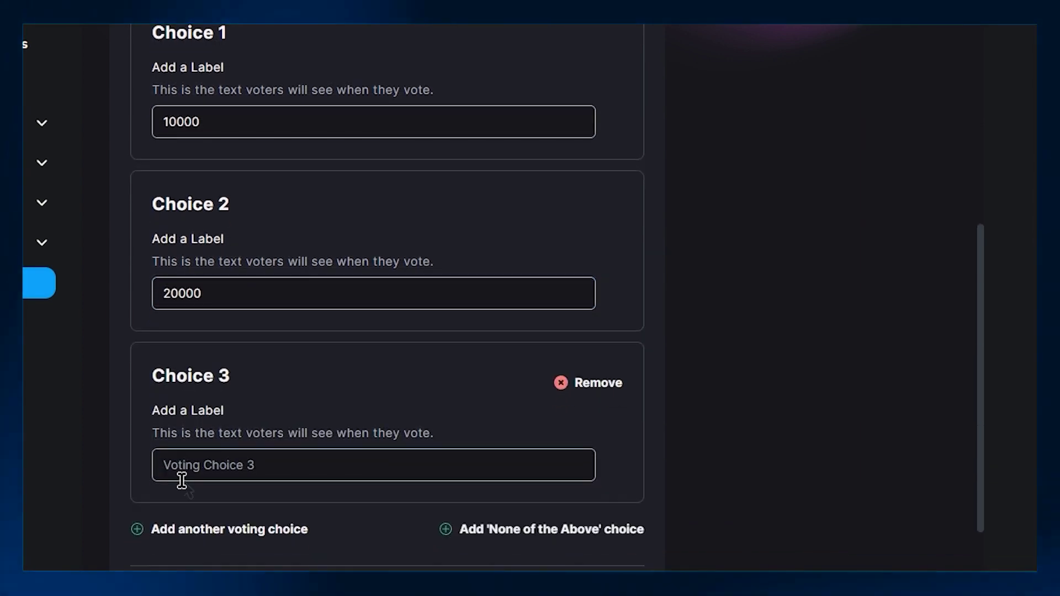
click(213, 471)
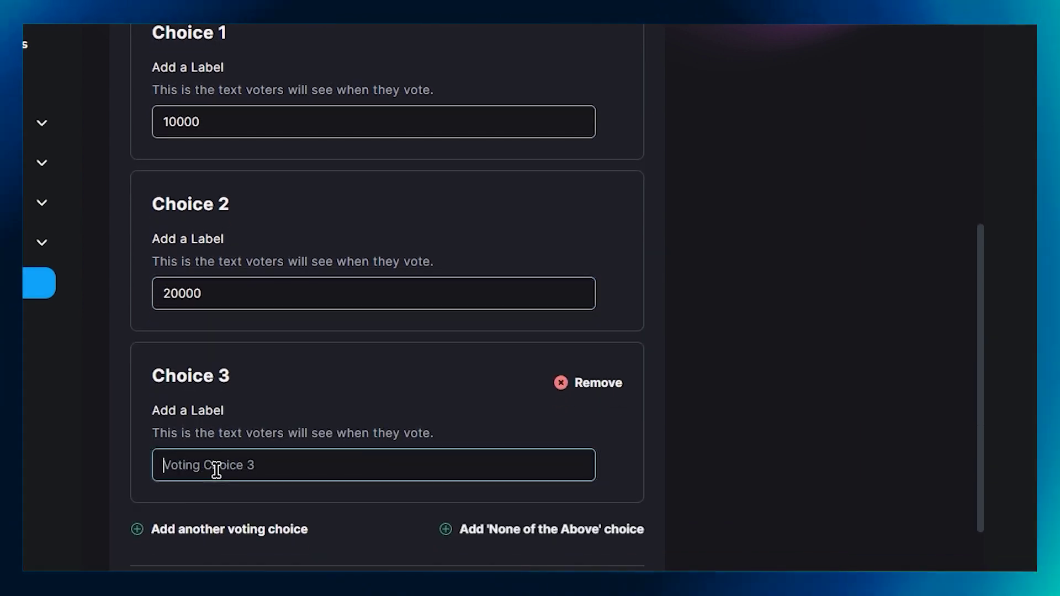
text(15000)
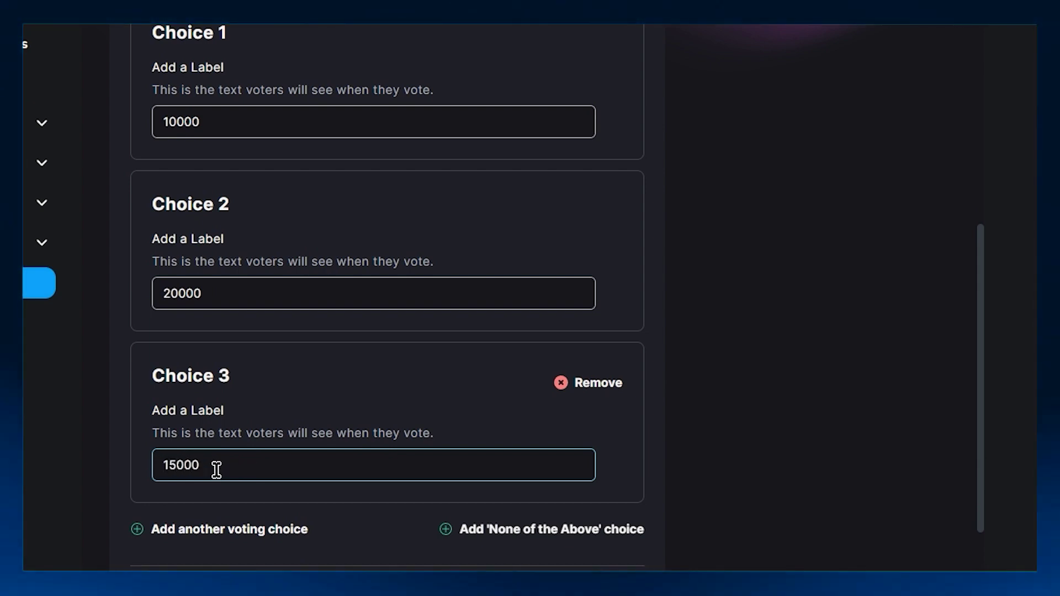
scroll(216, 470, down, 3)
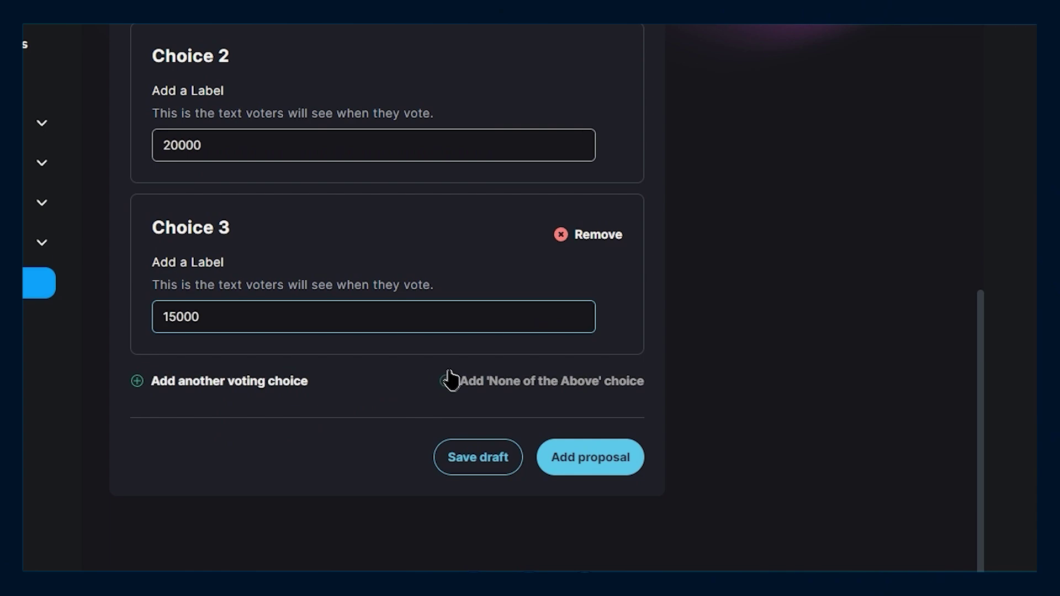
click(451, 381)
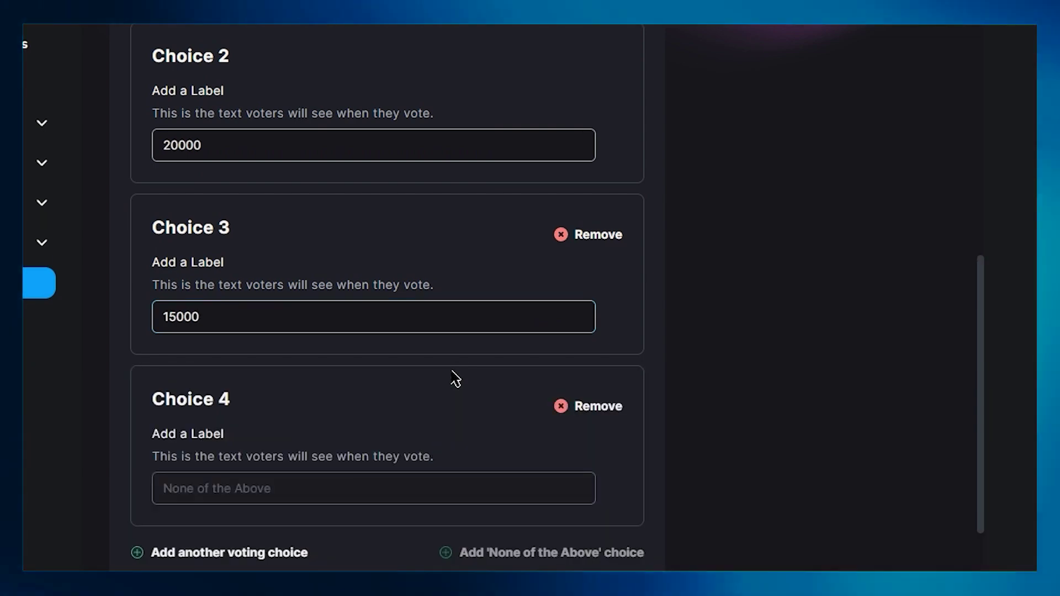
scroll(456, 379, down, 2)
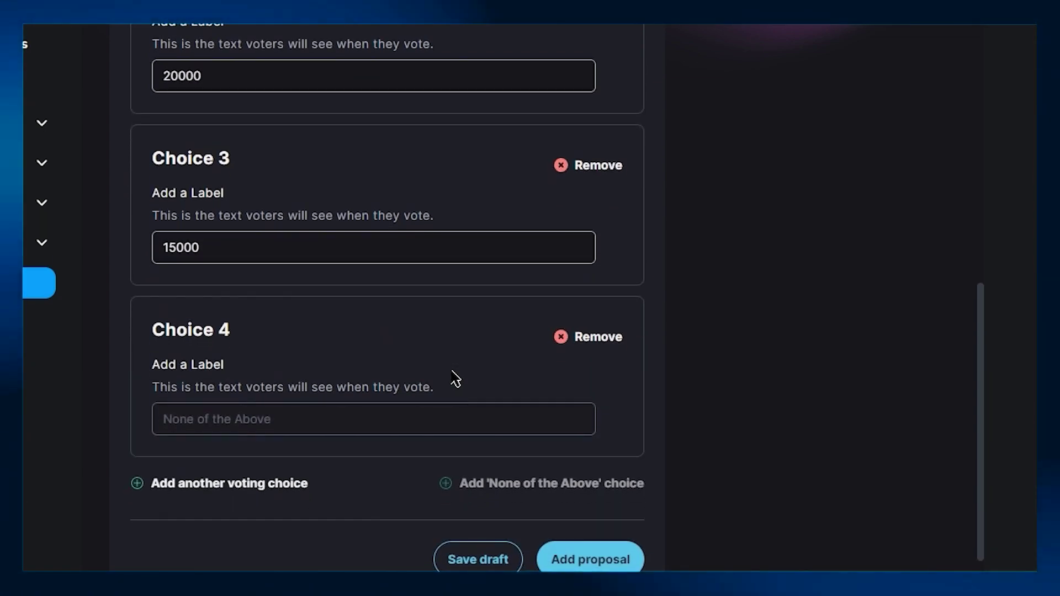
Step: Submit the proposal, initiate its Realms App transaction without a description, and approve it in the wallet
scroll(455, 380, down, 2)
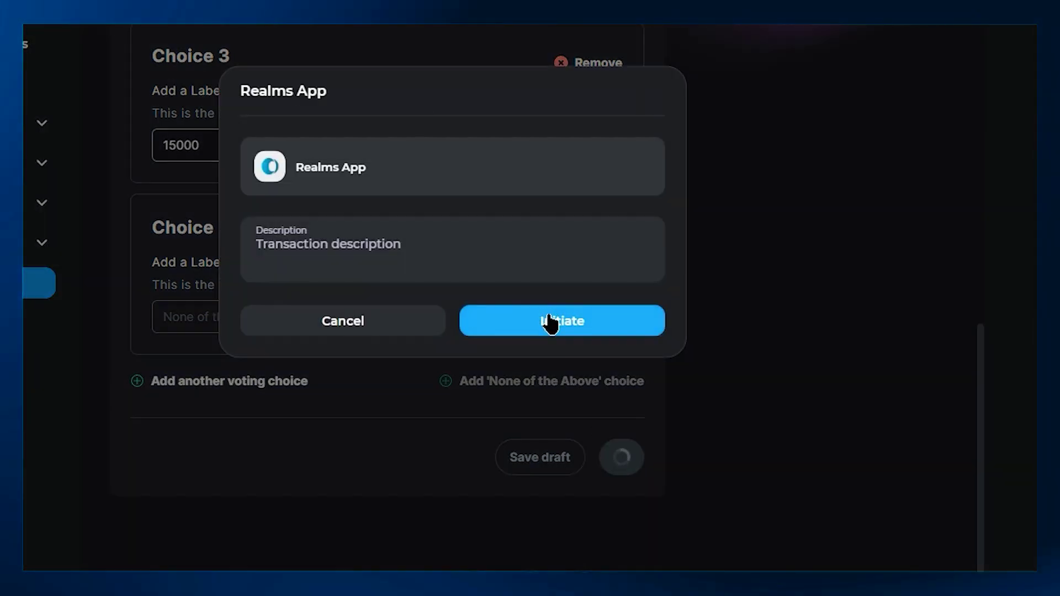
click(551, 322)
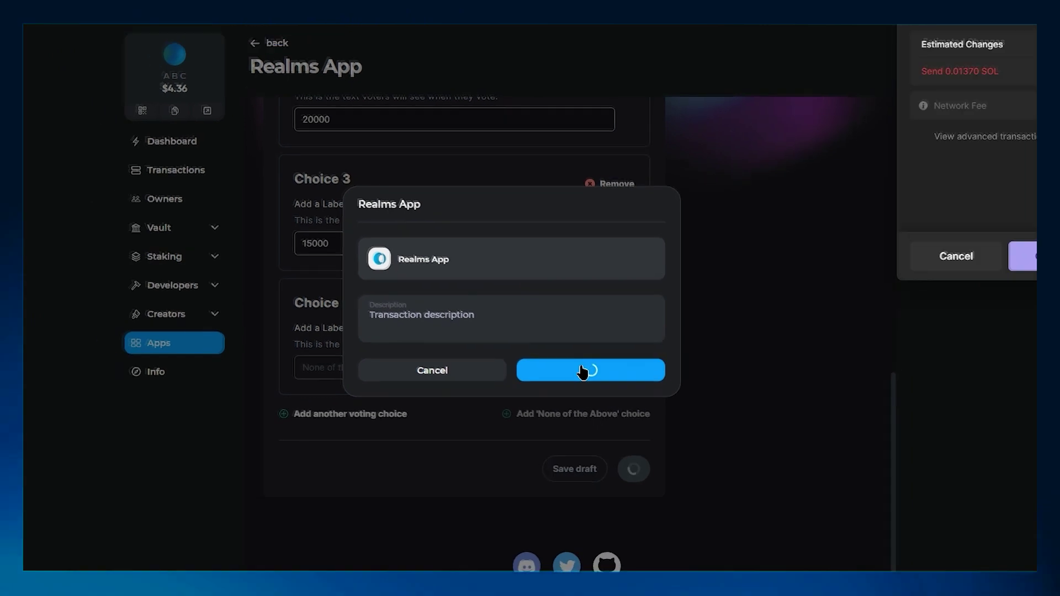
click(1008, 285)
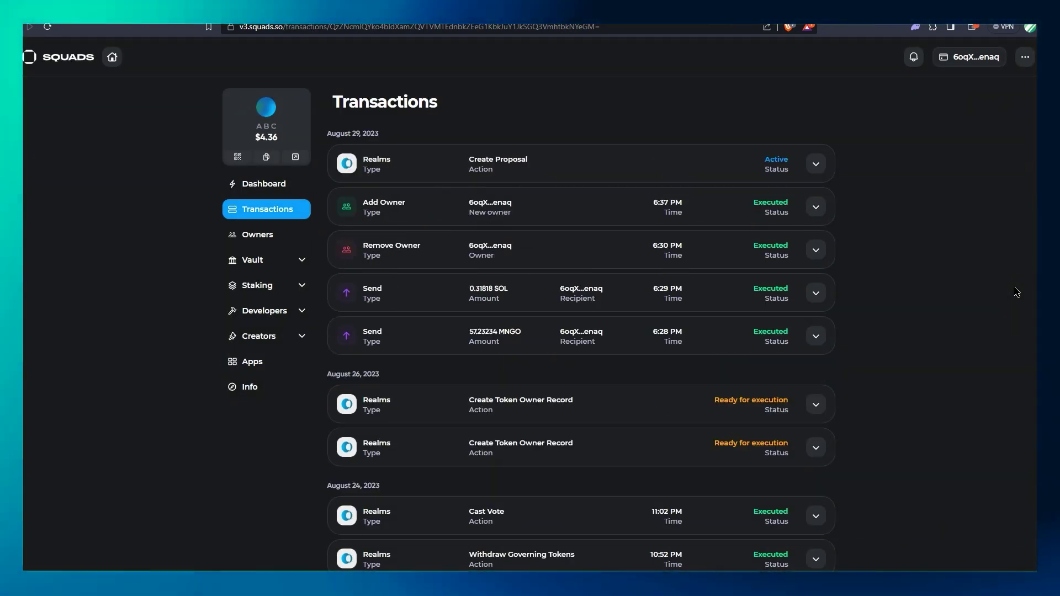
Step: Expand the active Create Proposal transaction and switch the connected wallet to Account 3
click(815, 164)
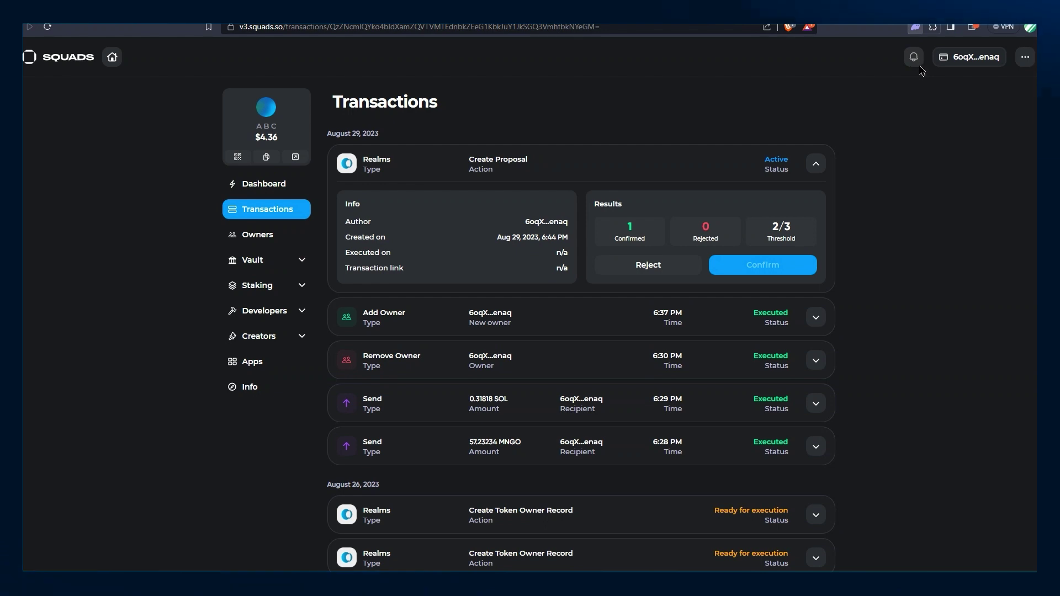
click(914, 26)
mouse_move(748, 142)
click(746, 163)
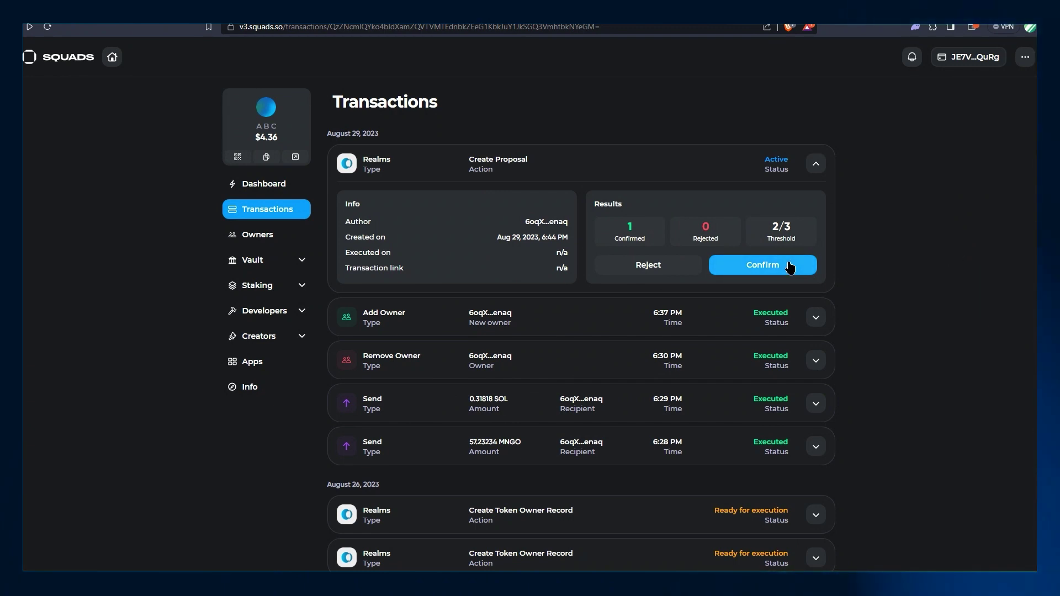
Step: Confirm and execute the Create Proposal transaction, approving both requests in the wallet
click(791, 267)
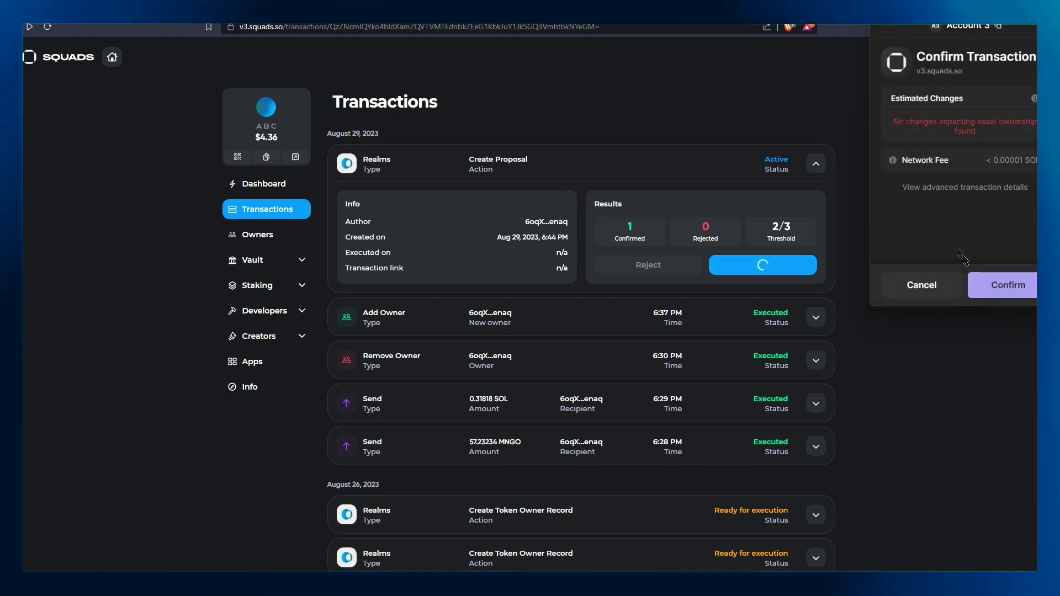
click(1014, 290)
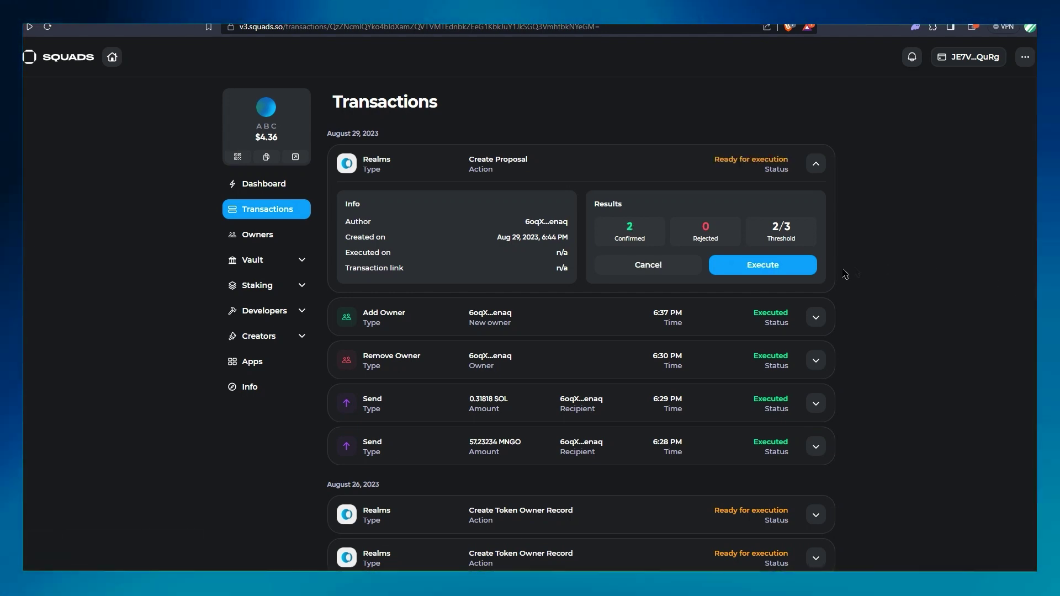
click(795, 268)
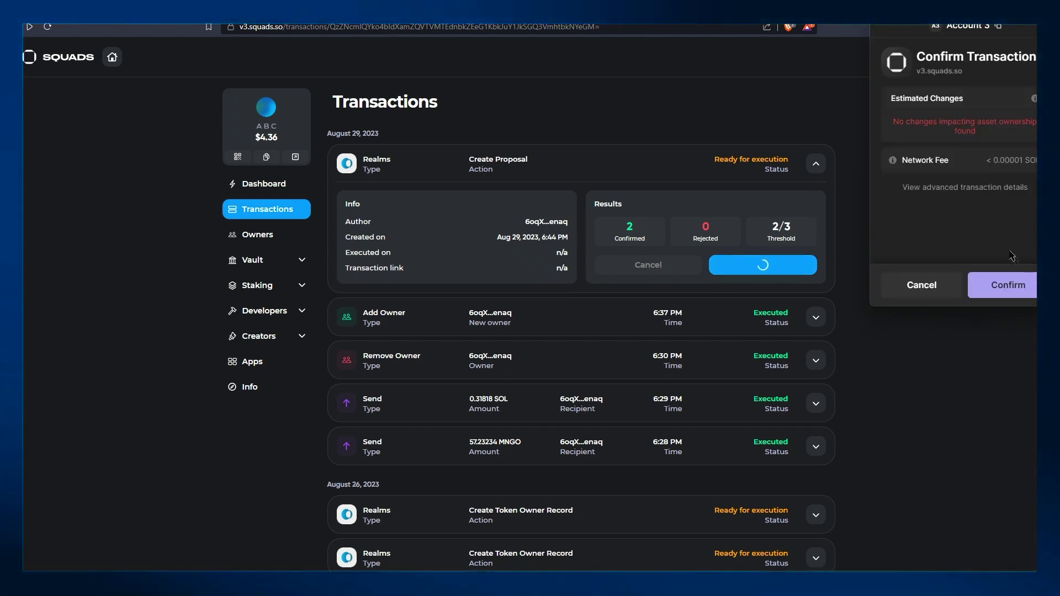
click(1020, 285)
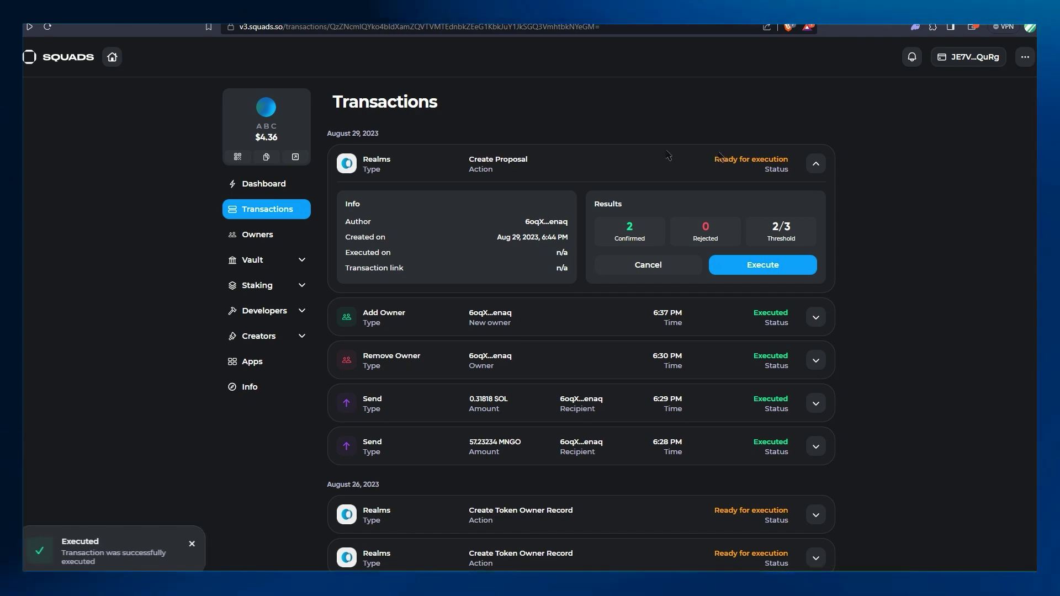
Step: Reopen the Realms app from the Squad and agree to the security information
click(246, 362)
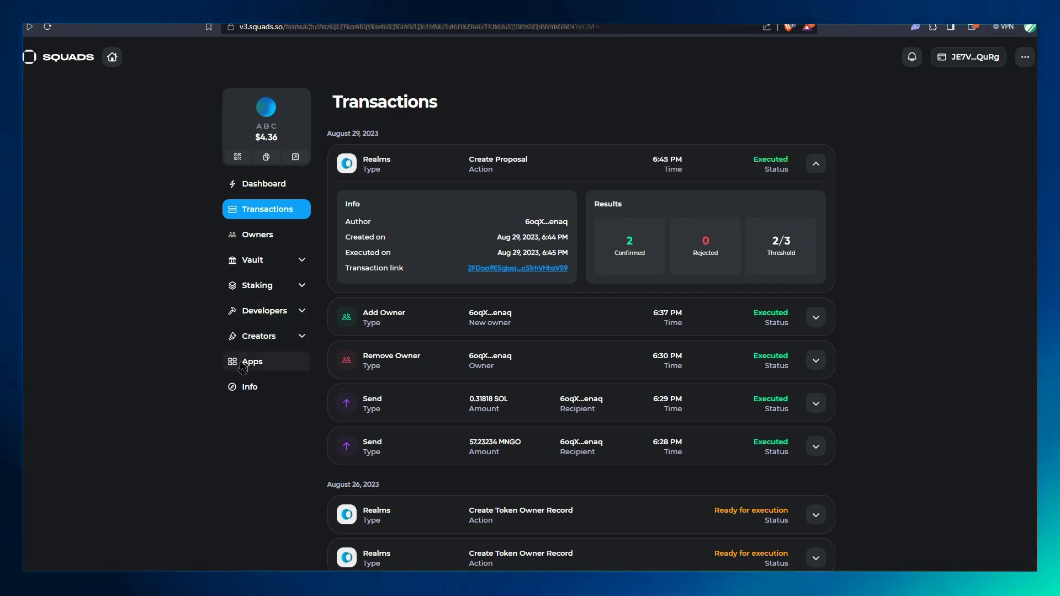
click(533, 238)
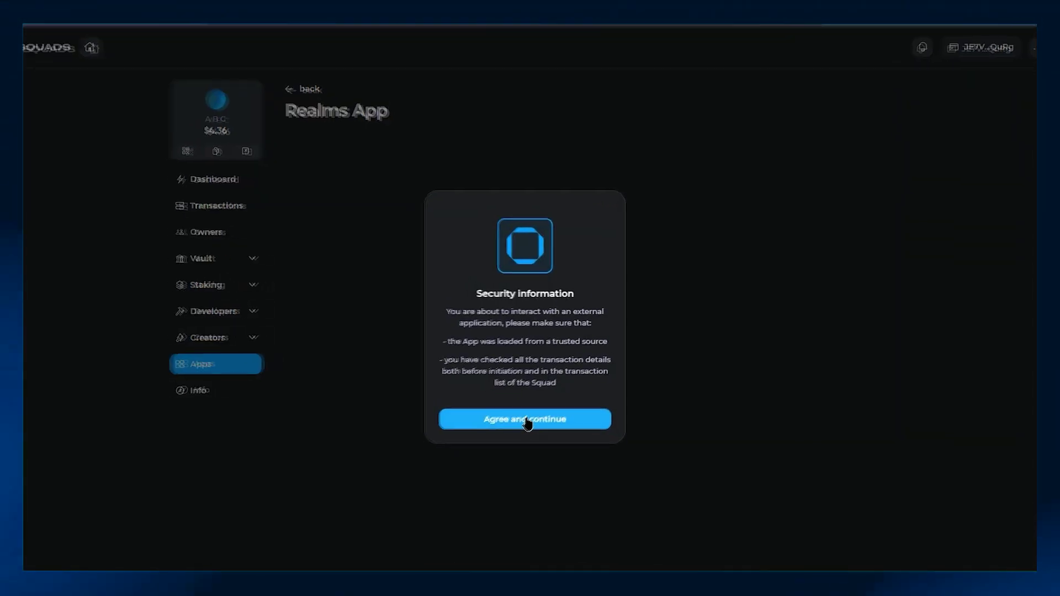
click(528, 414)
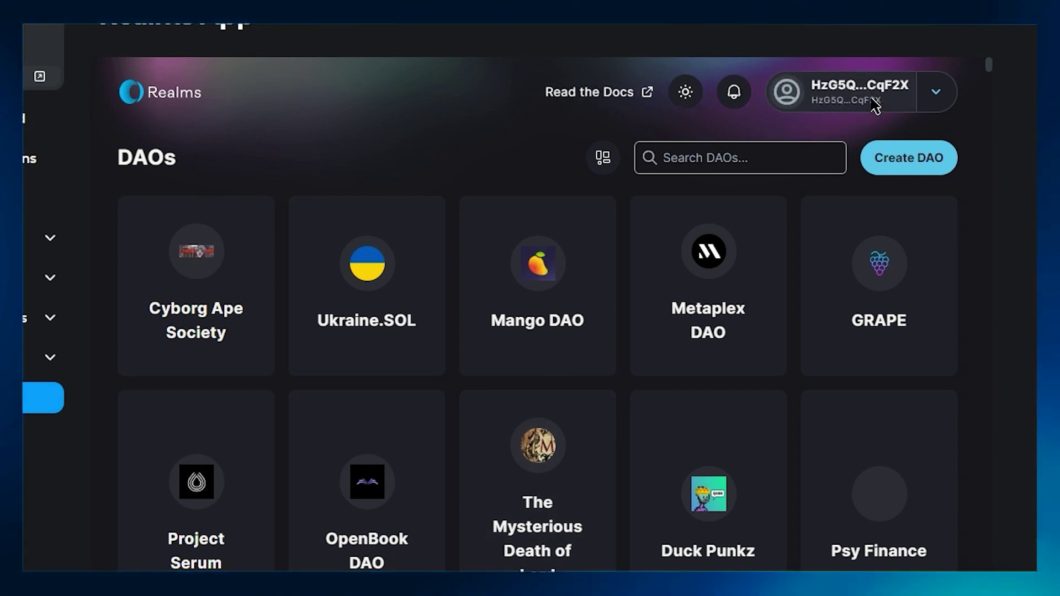
Step: Search the DAOs for "ABc" and open ABC DAO-squads
click(751, 163)
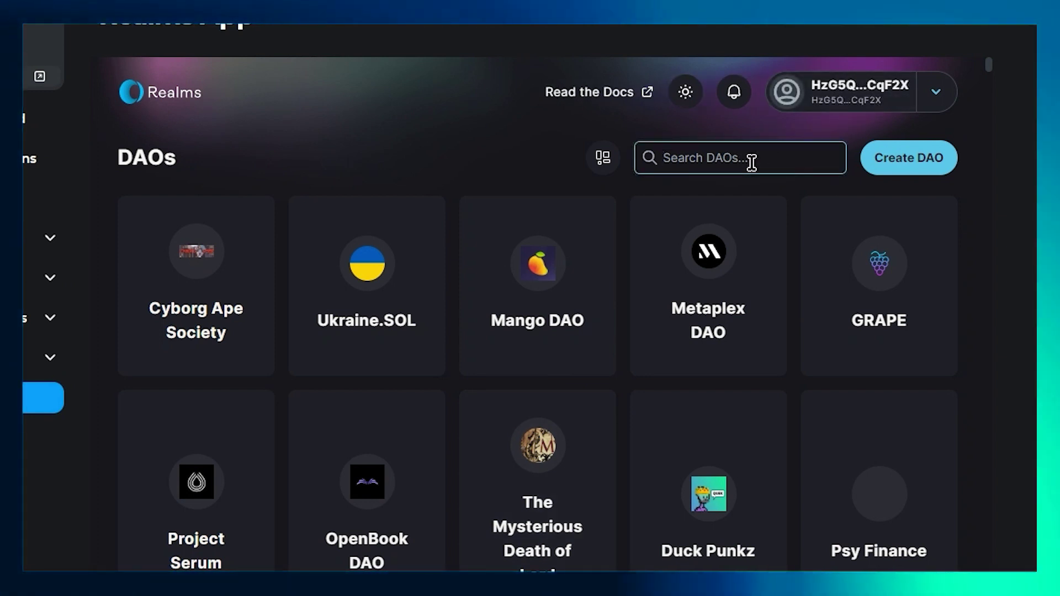
text(ABc)
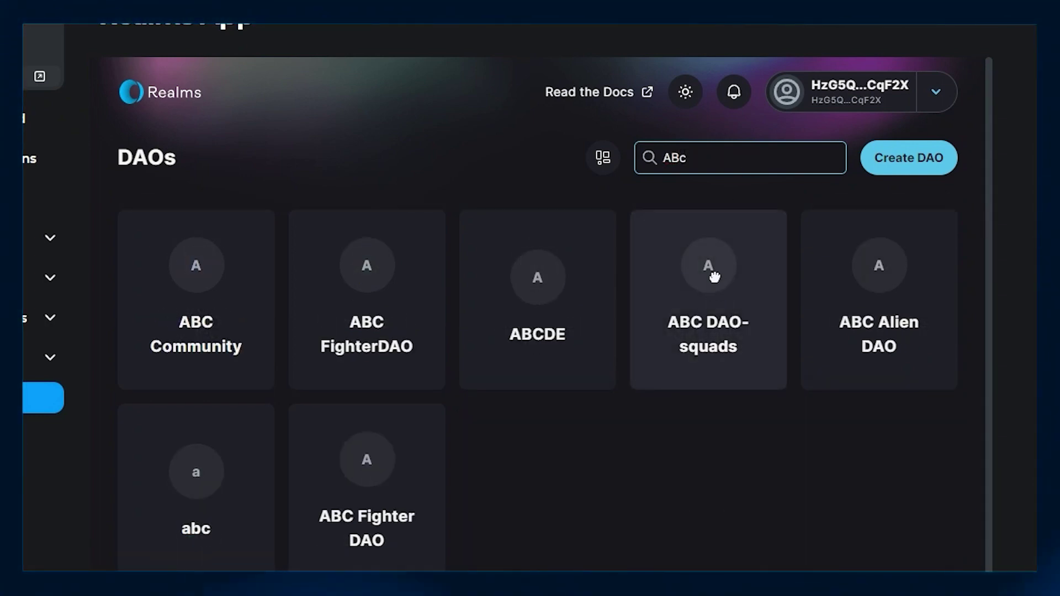
click(714, 278)
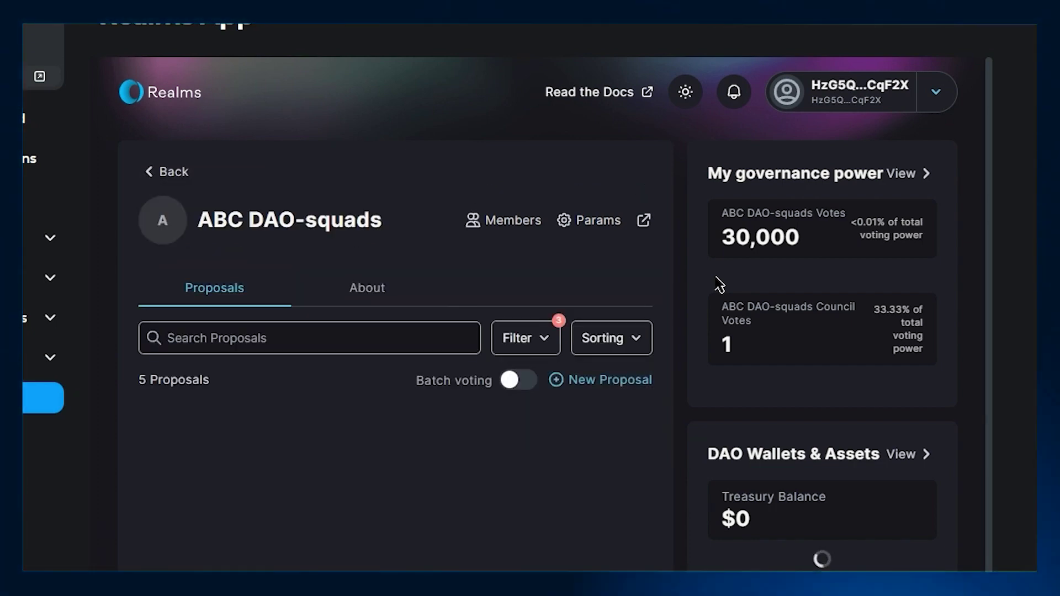
Step: Open the New token mint proposal, cast the council vote for 15000 without a comment, and approve the transaction in the wallet
scroll(719, 284, down, 3)
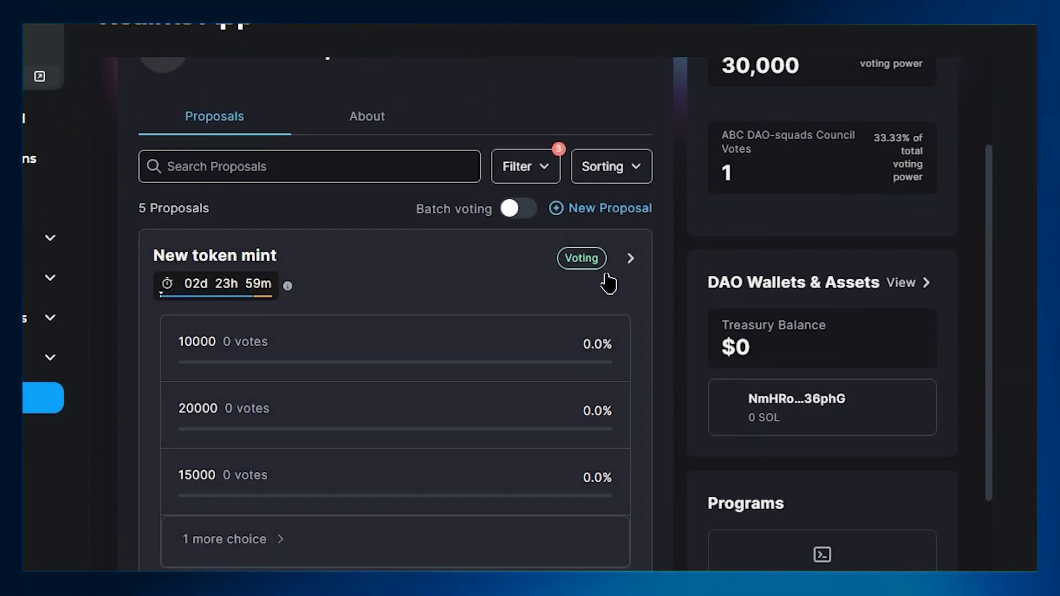
click(610, 284)
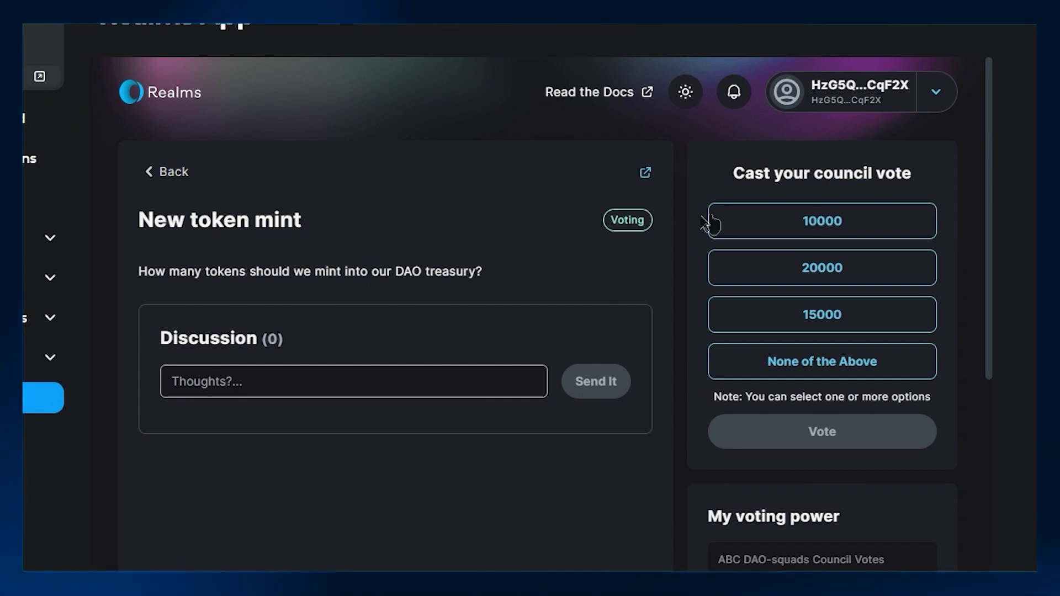
click(820, 315)
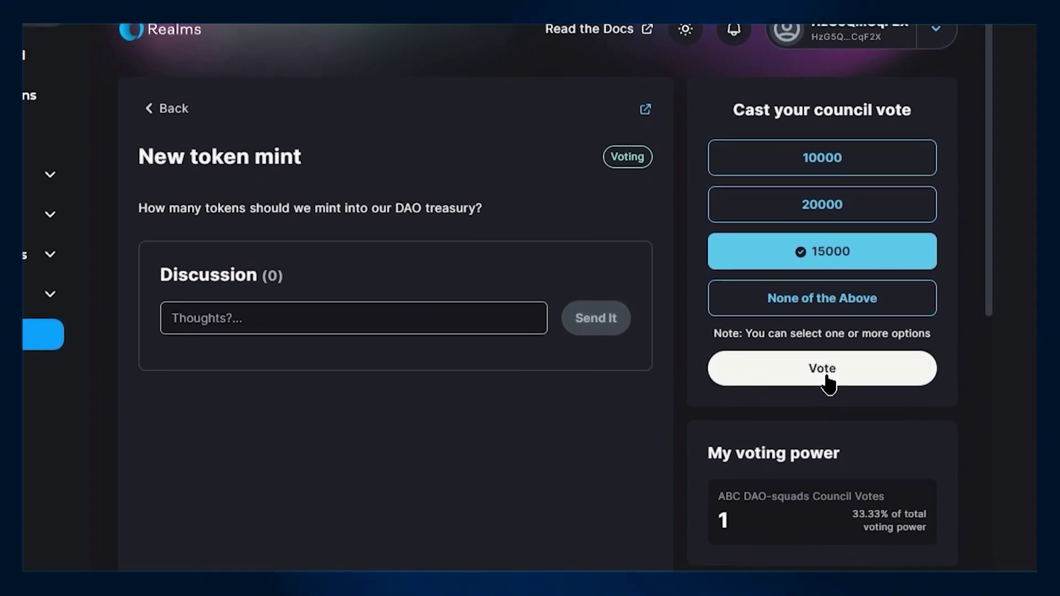
click(827, 400)
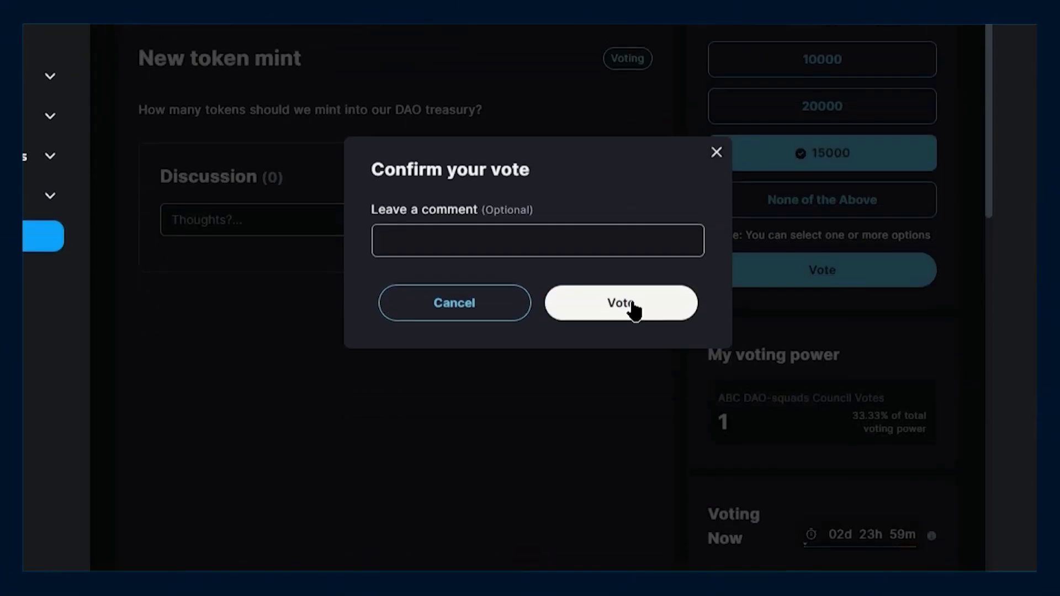
click(632, 397)
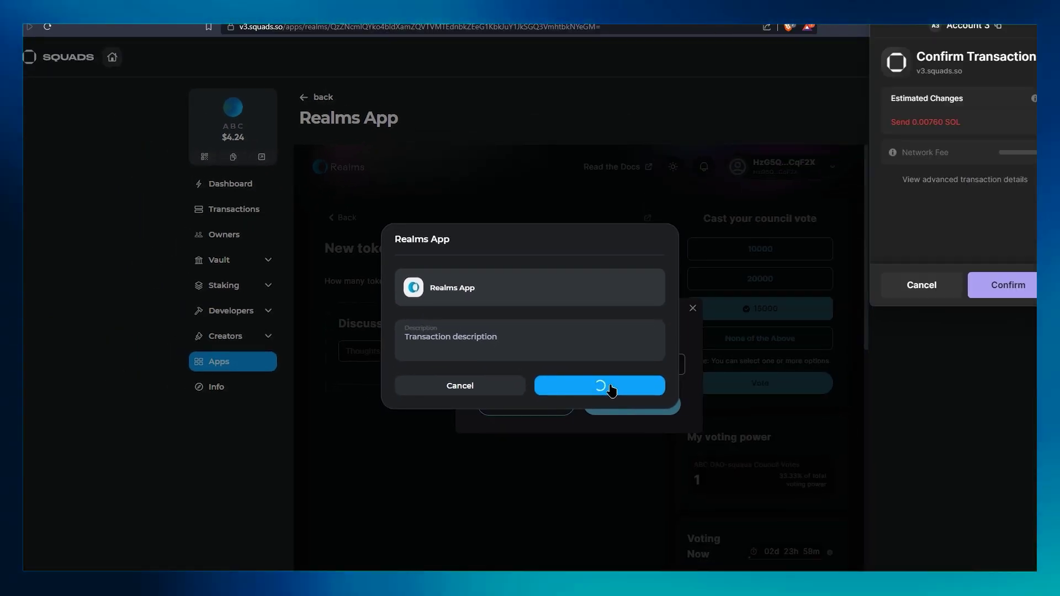
click(1019, 285)
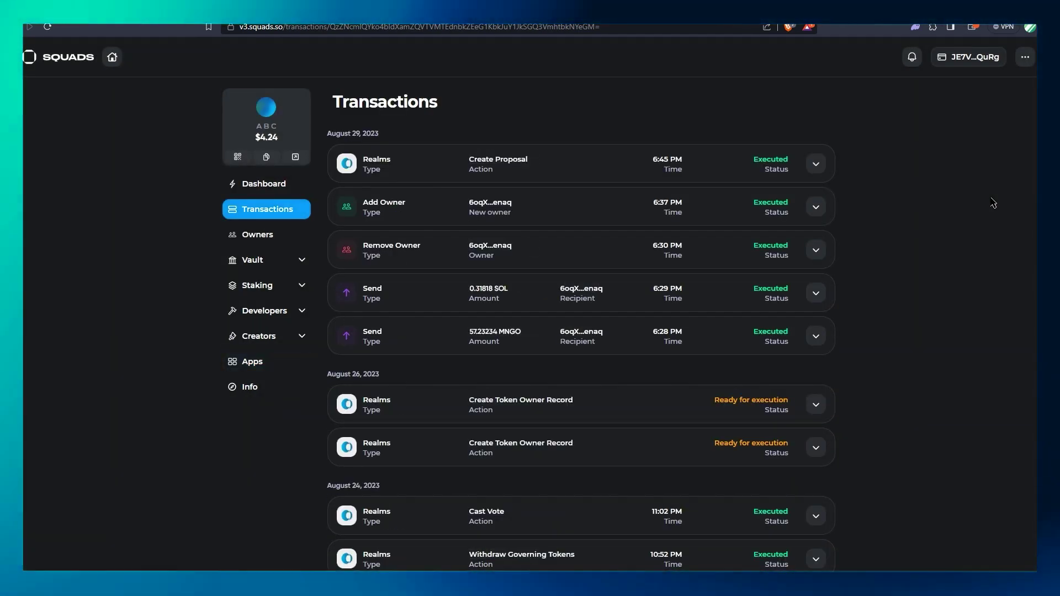
Step: Switch the wallet to Account 4, then disconnect and reconnect it to the Squad
click(914, 27)
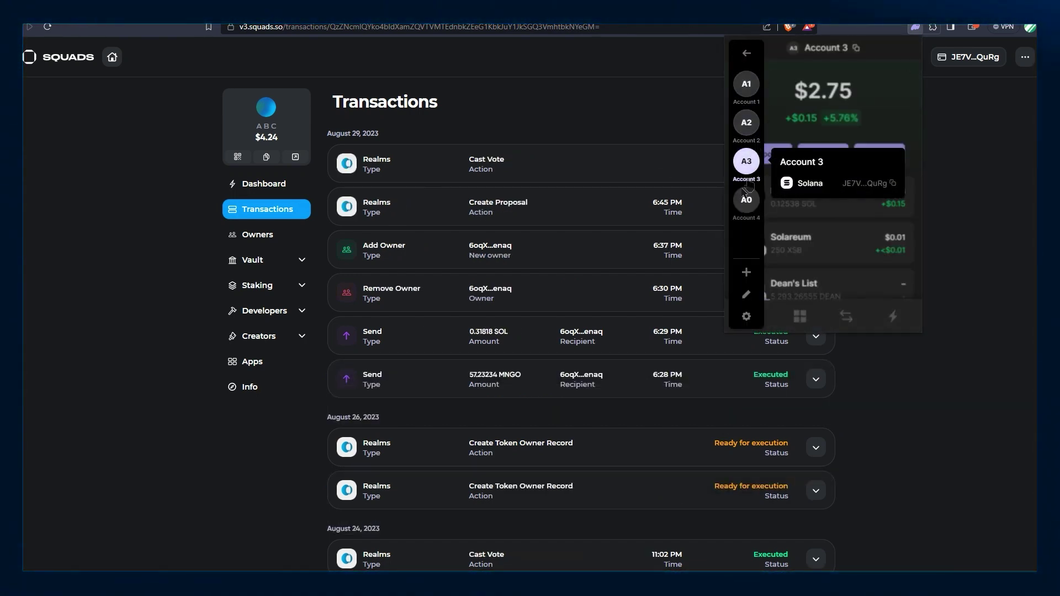
click(742, 199)
click(983, 152)
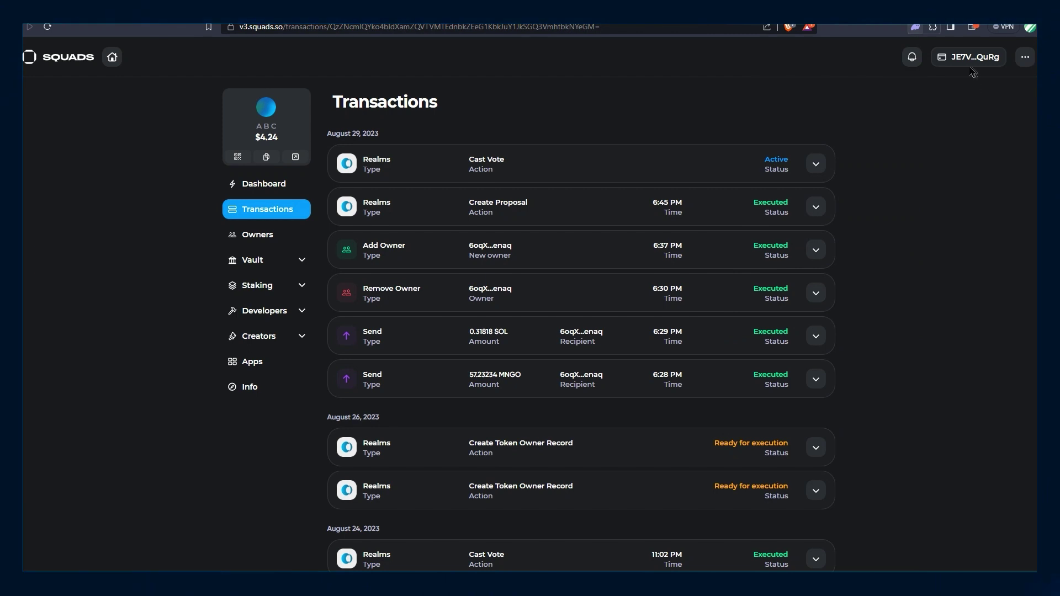
click(967, 61)
click(886, 183)
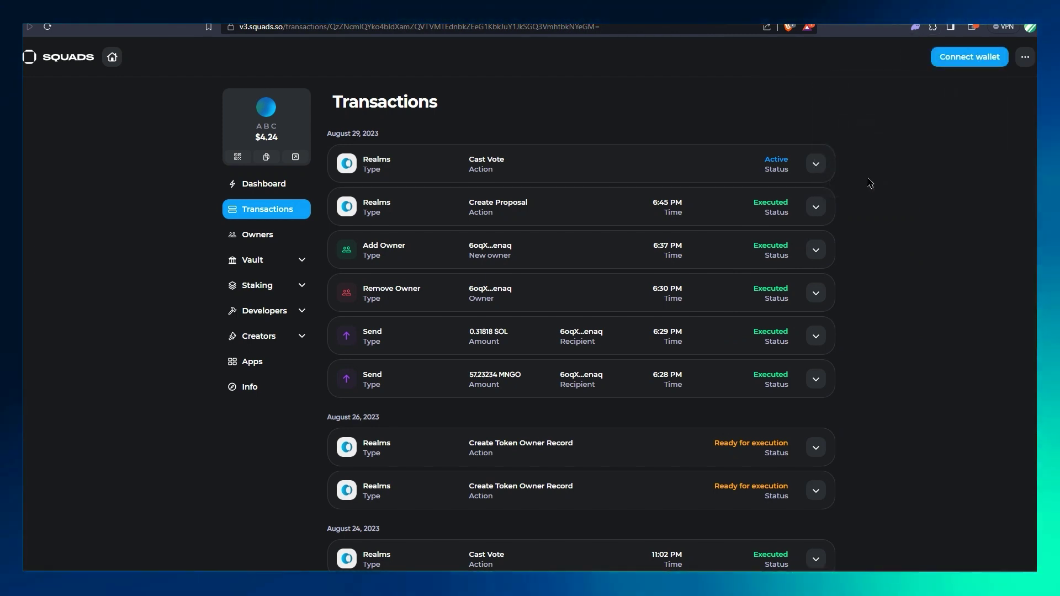
click(966, 57)
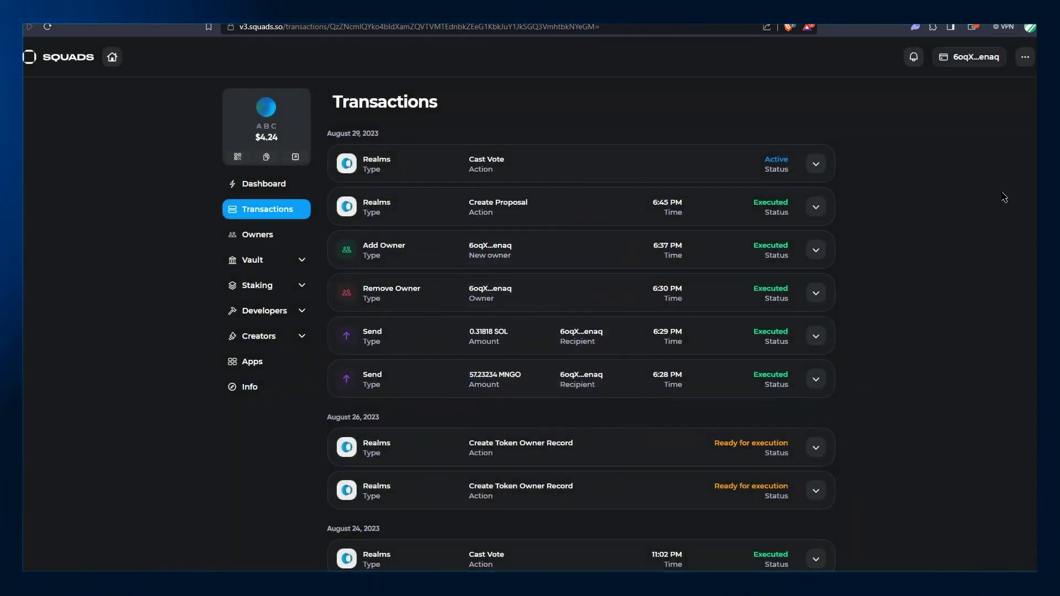
Step: Confirm and execute the active Cast Vote transaction, approving both requests in the wallet
click(812, 168)
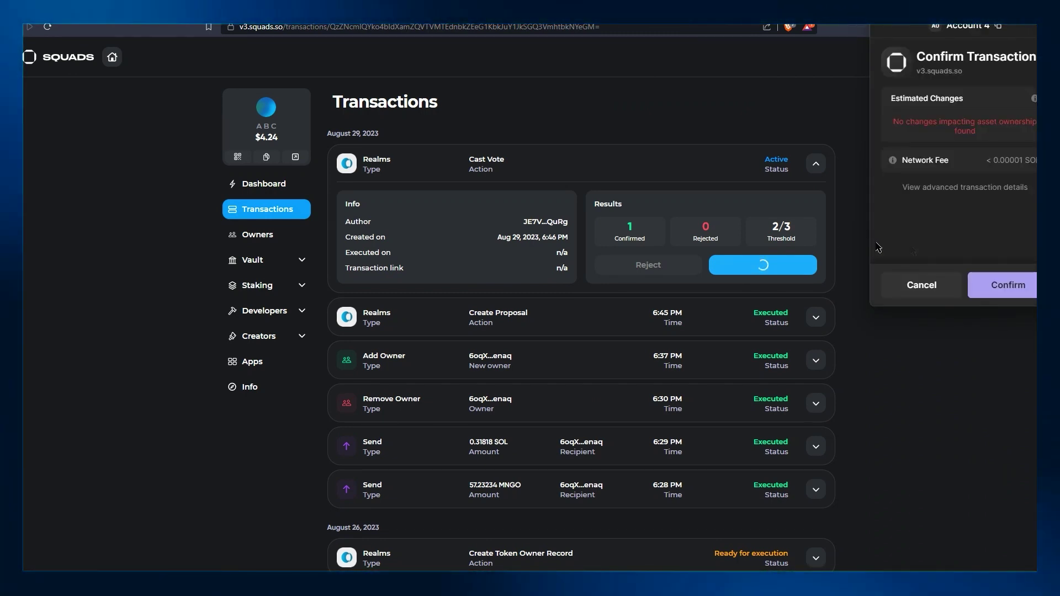
click(1006, 285)
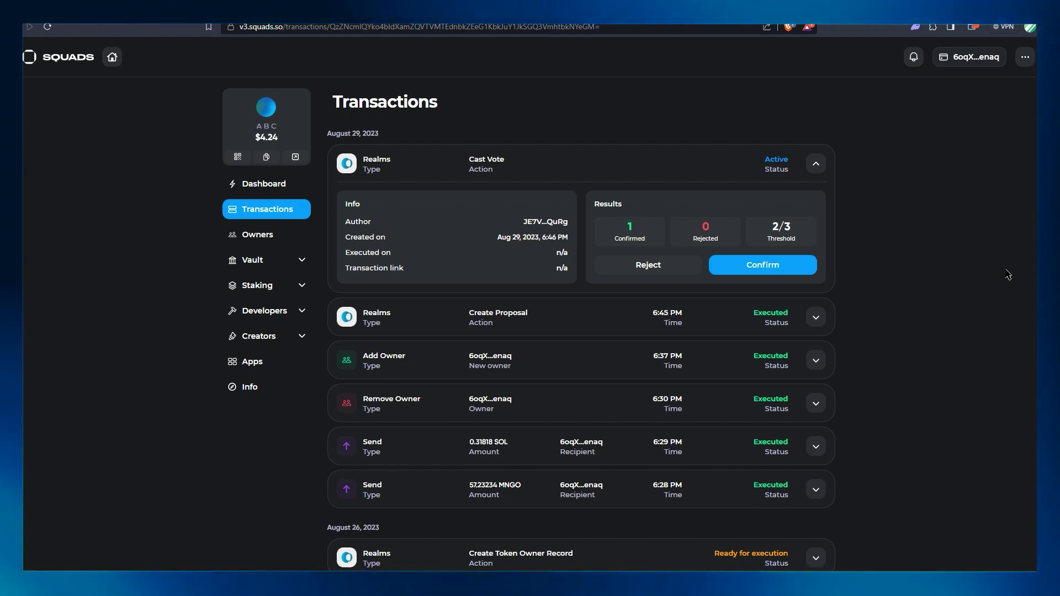
click(784, 265)
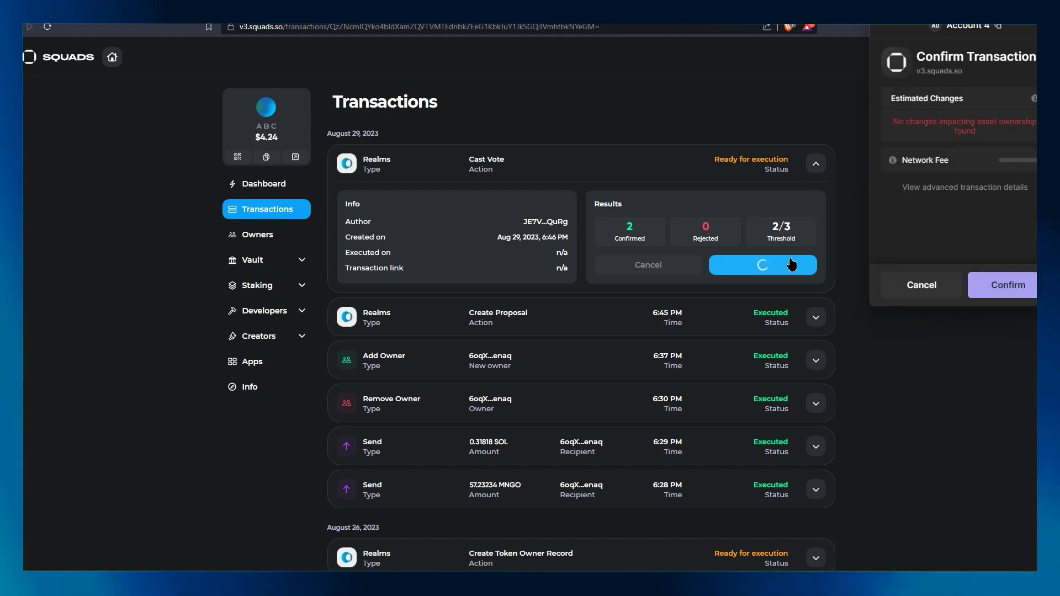
click(1019, 285)
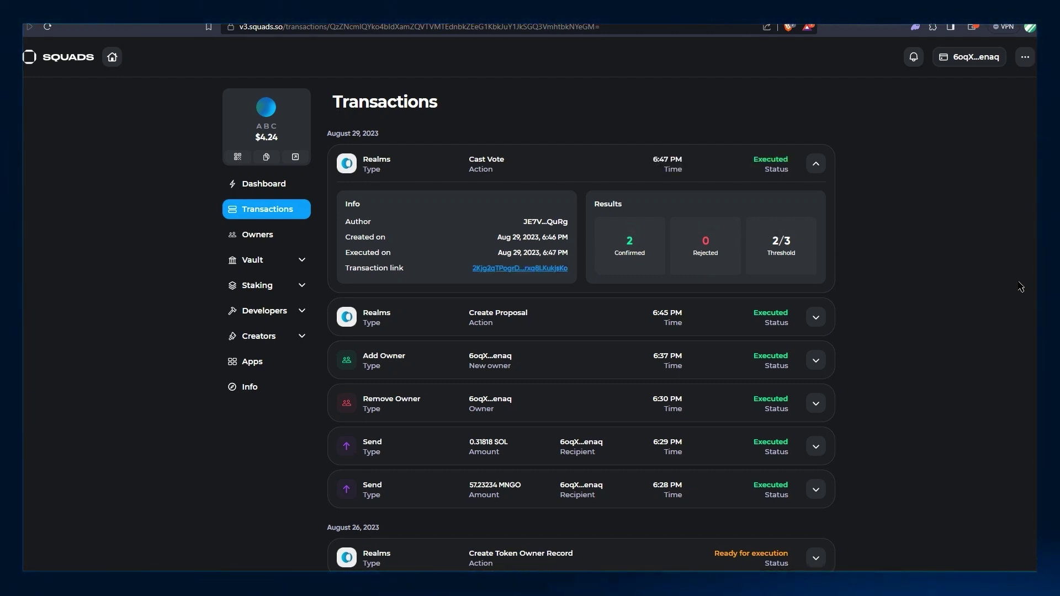
Step: Reopen the Realms app from the Squad and agree to the security information
click(243, 367)
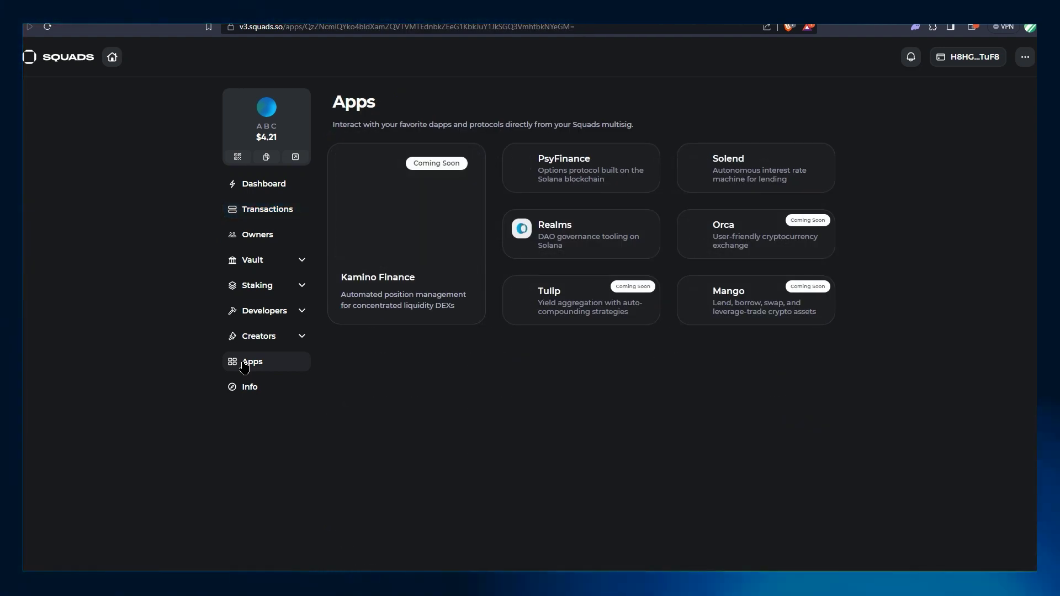
click(558, 245)
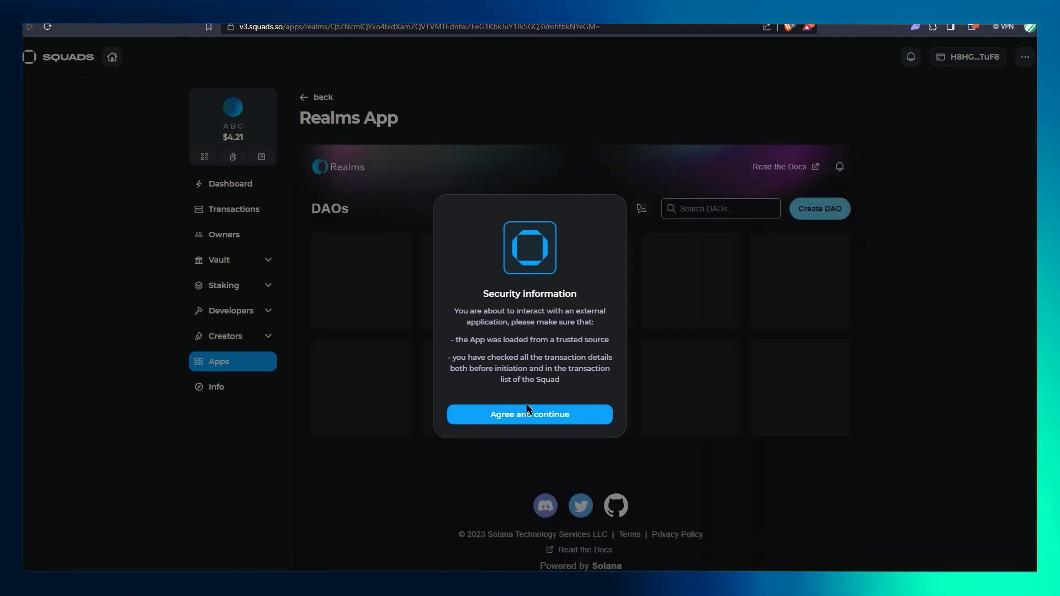
click(528, 411)
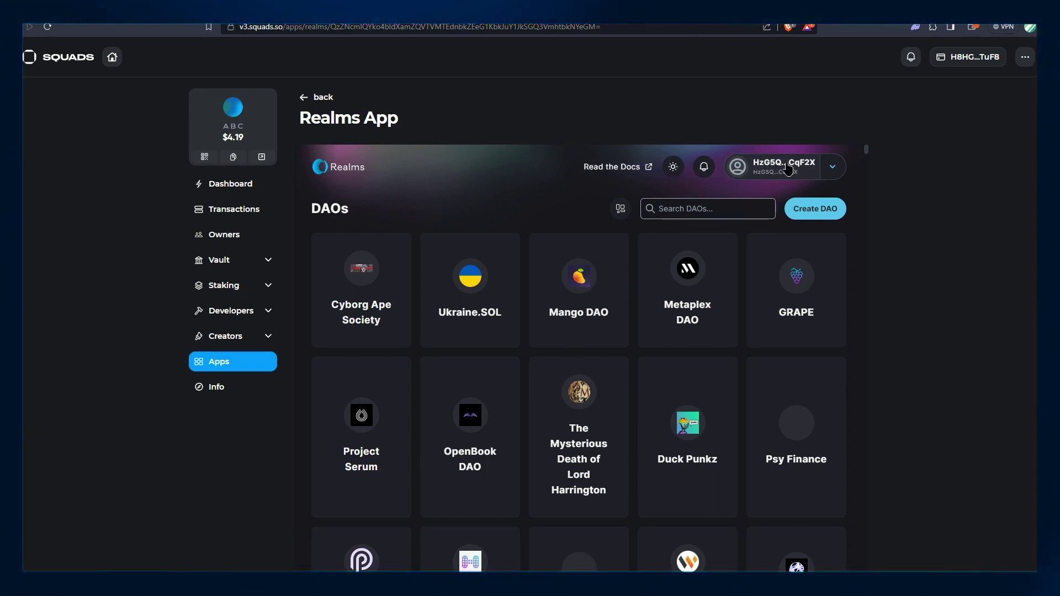
Step: Search the DAOs for "abc" and open ABC DAO-squads
click(699, 203)
text(abc)
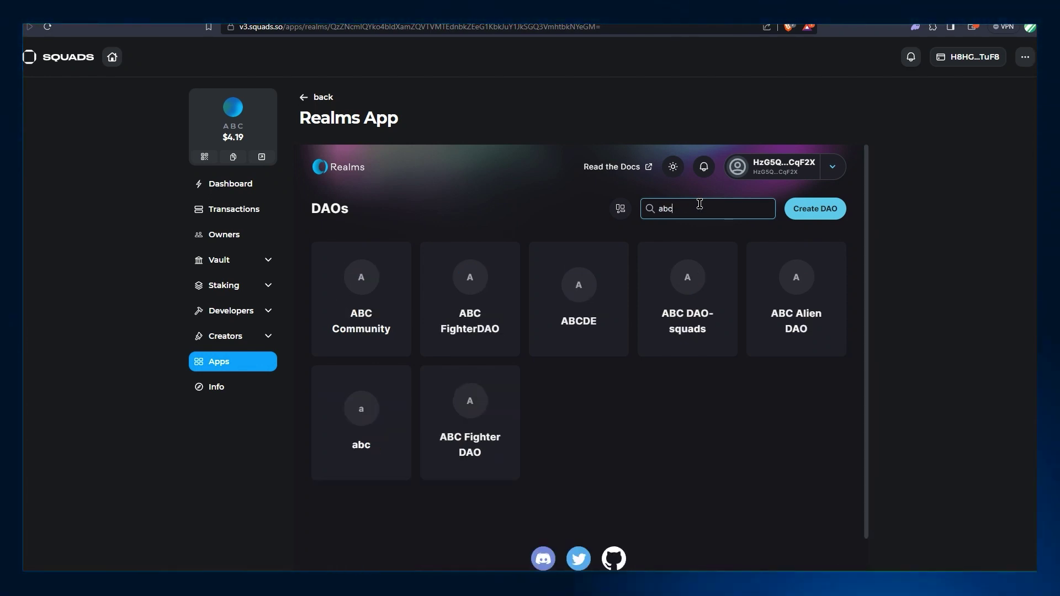
click(689, 309)
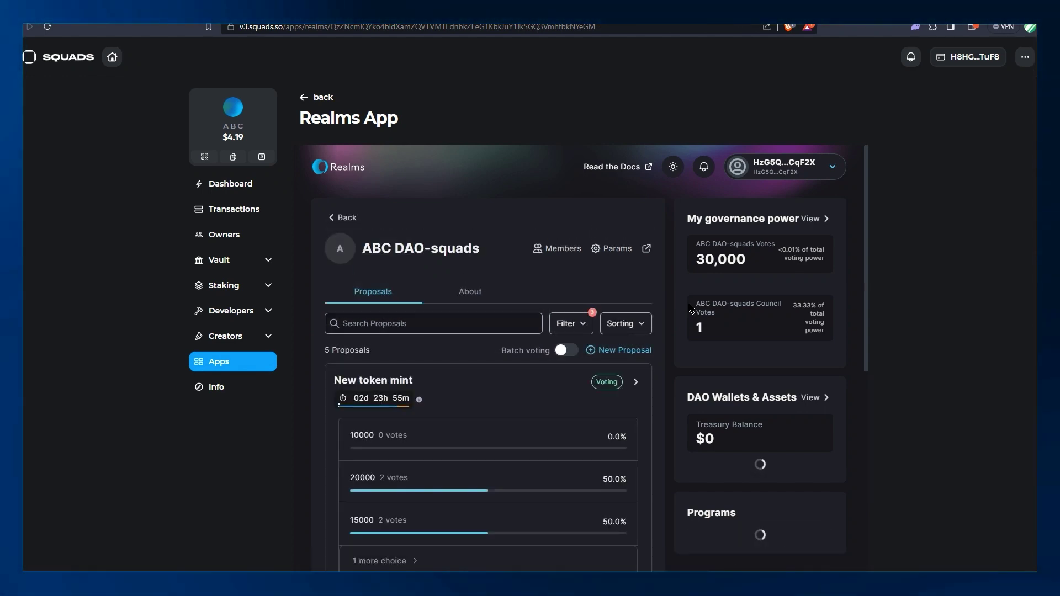
Step: Review the Squad's vote and the voting results of the New token mint proposal, and return to the DAO's proposals
click(630, 419)
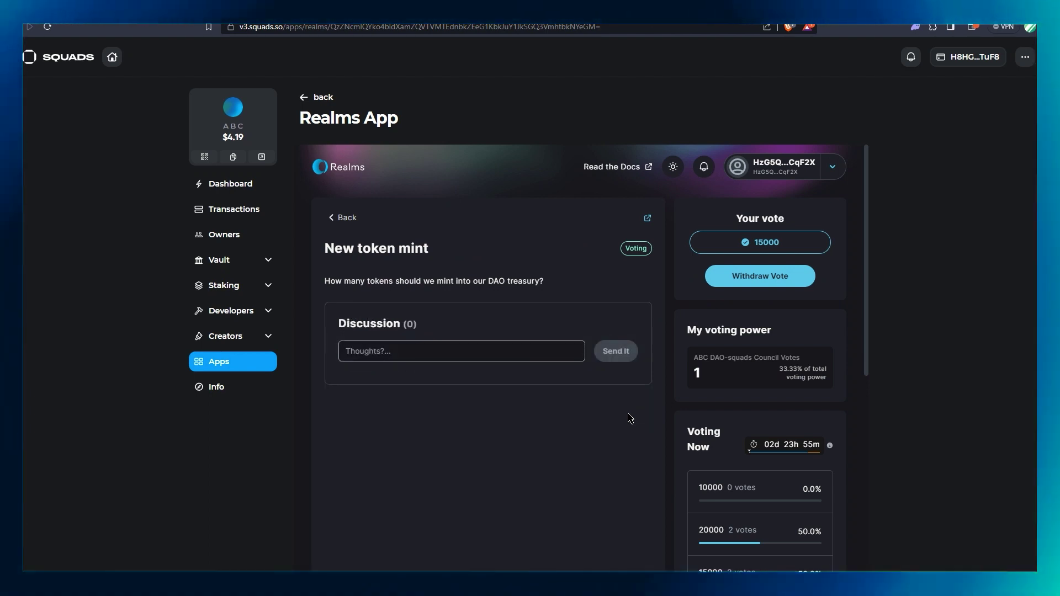
scroll(678, 370, down, 3)
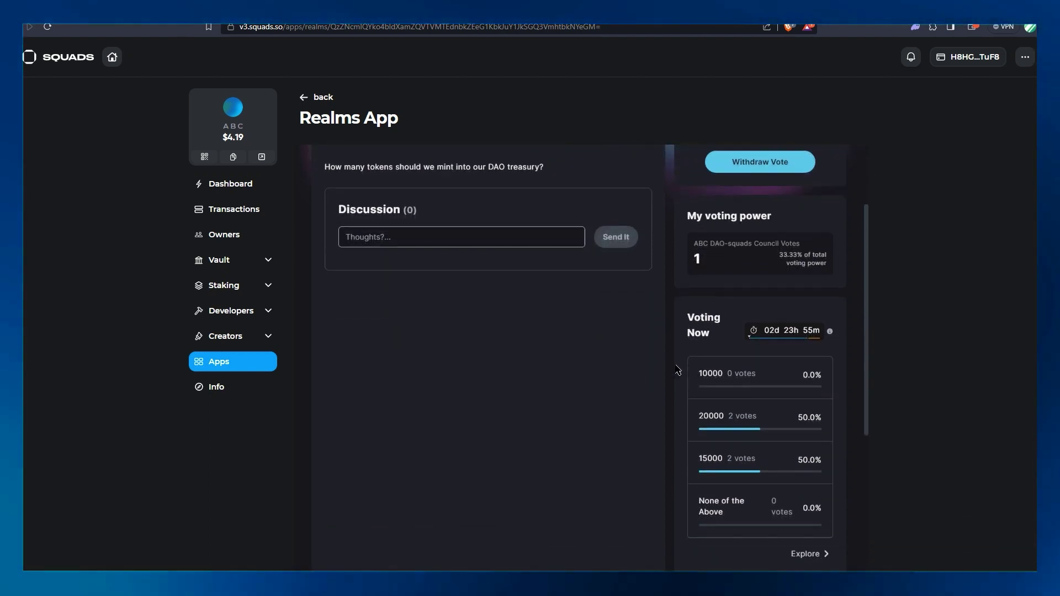
scroll(678, 369, down, 1)
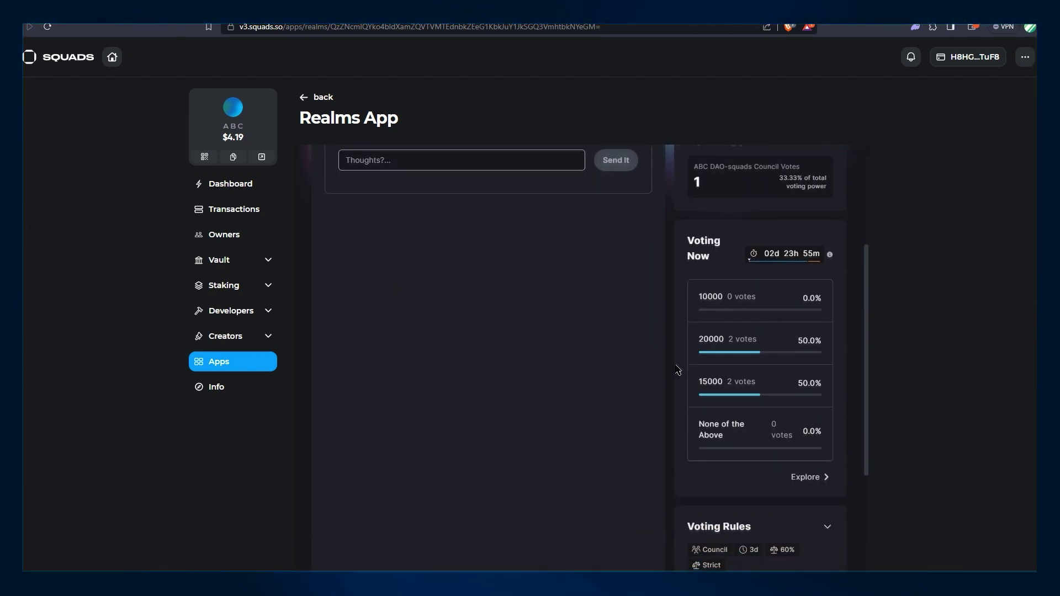
scroll(678, 370, up, 2)
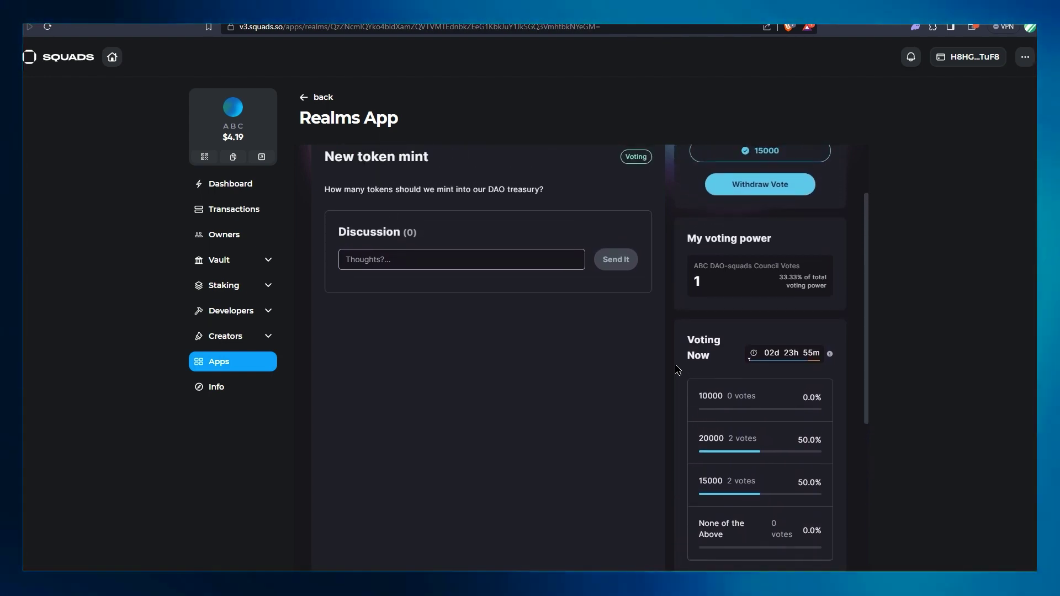
scroll(678, 370, up, 2)
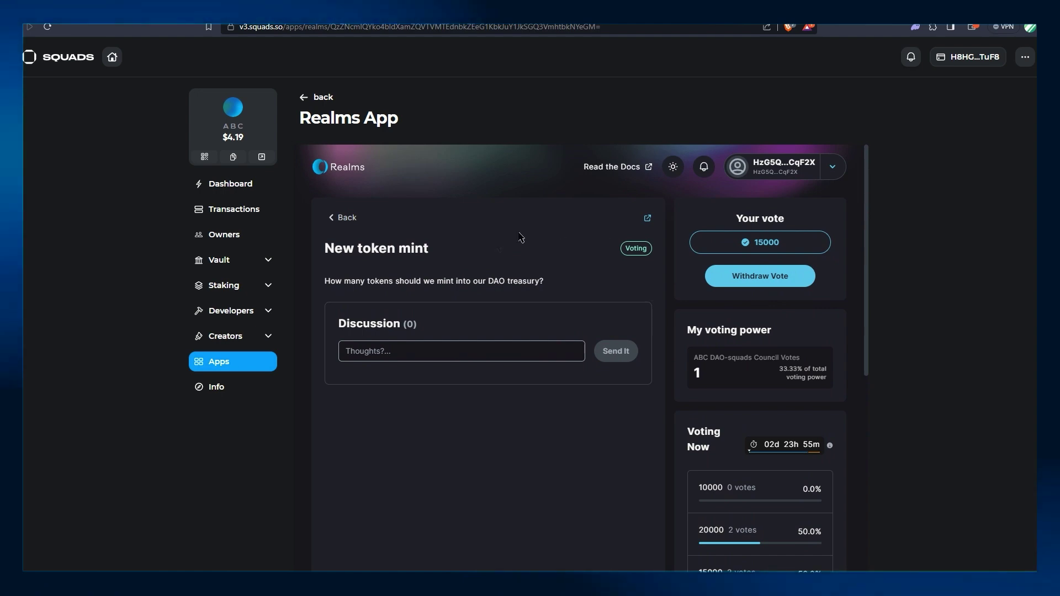
click(336, 218)
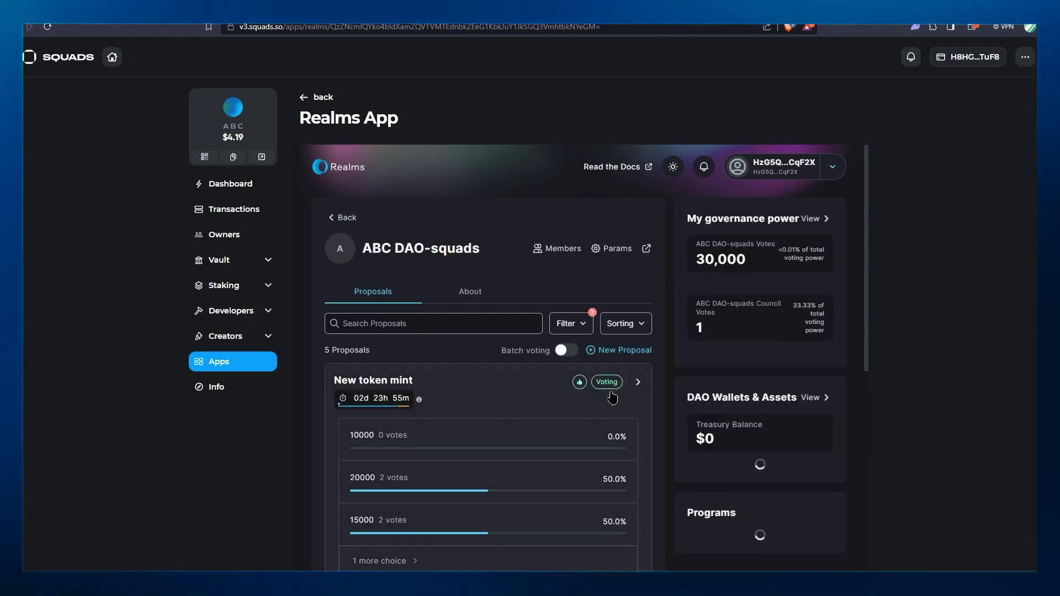